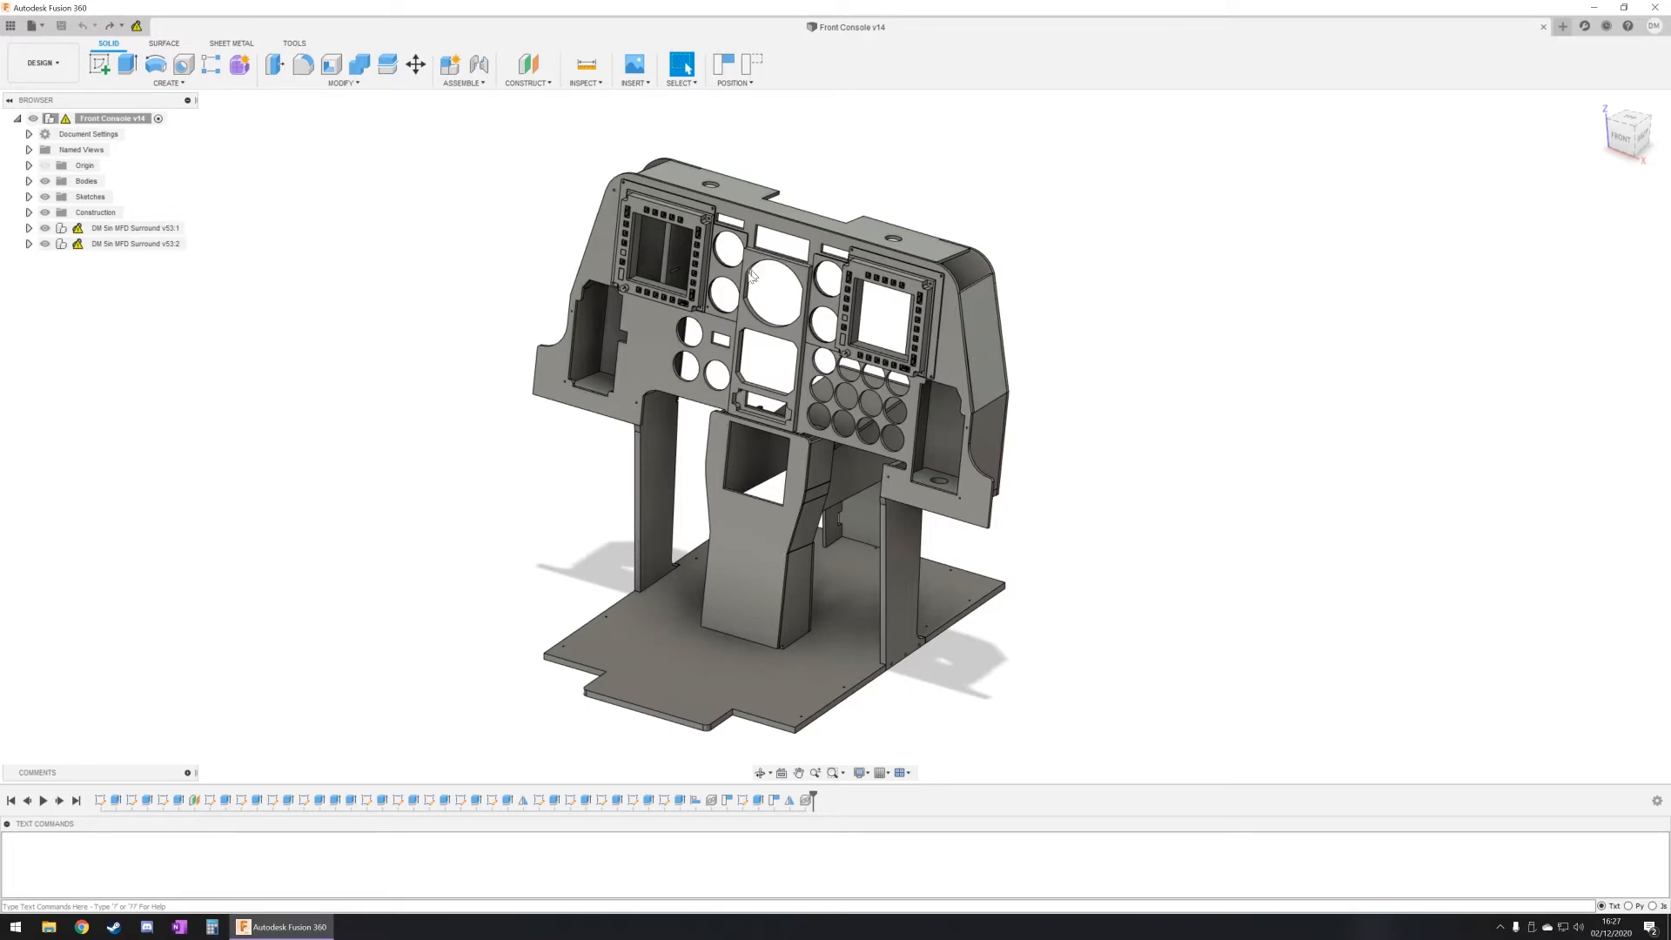
Step: Examine the first MFD surround on the front console, expanding its component and the nested PCB component in the design tree
scroll(700, 272, "down", 2)
scroll(701, 273, "up", 5)
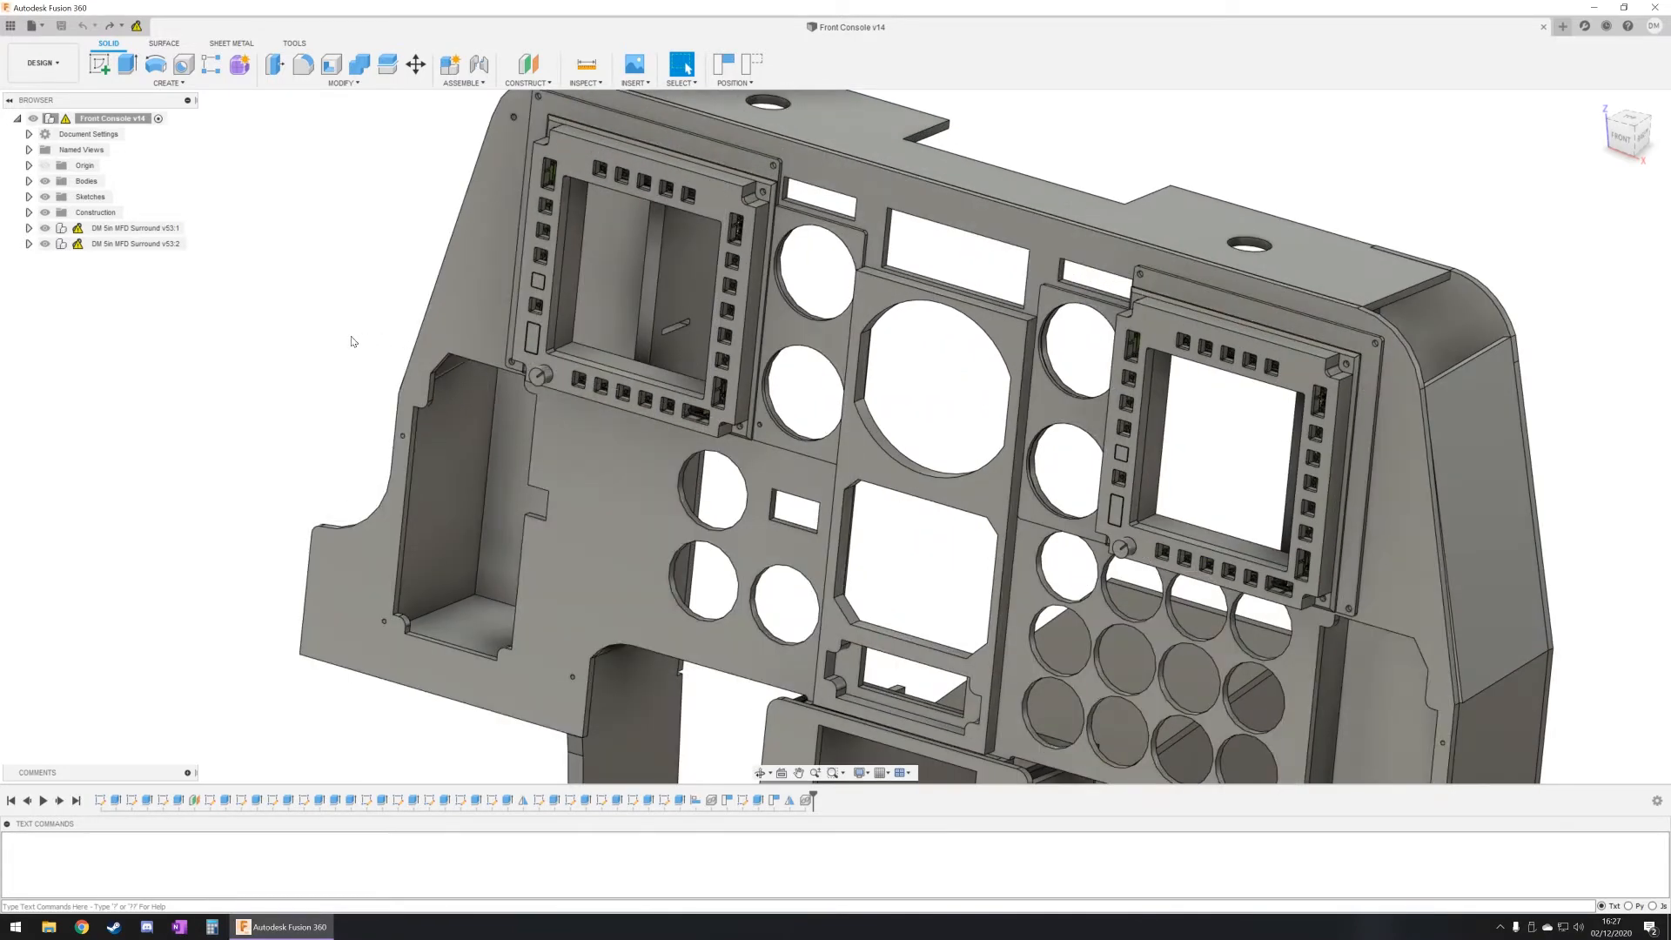
middle_click_drag(334, 358, 649, 336, "shift")
scroll(690, 253, "up", 4)
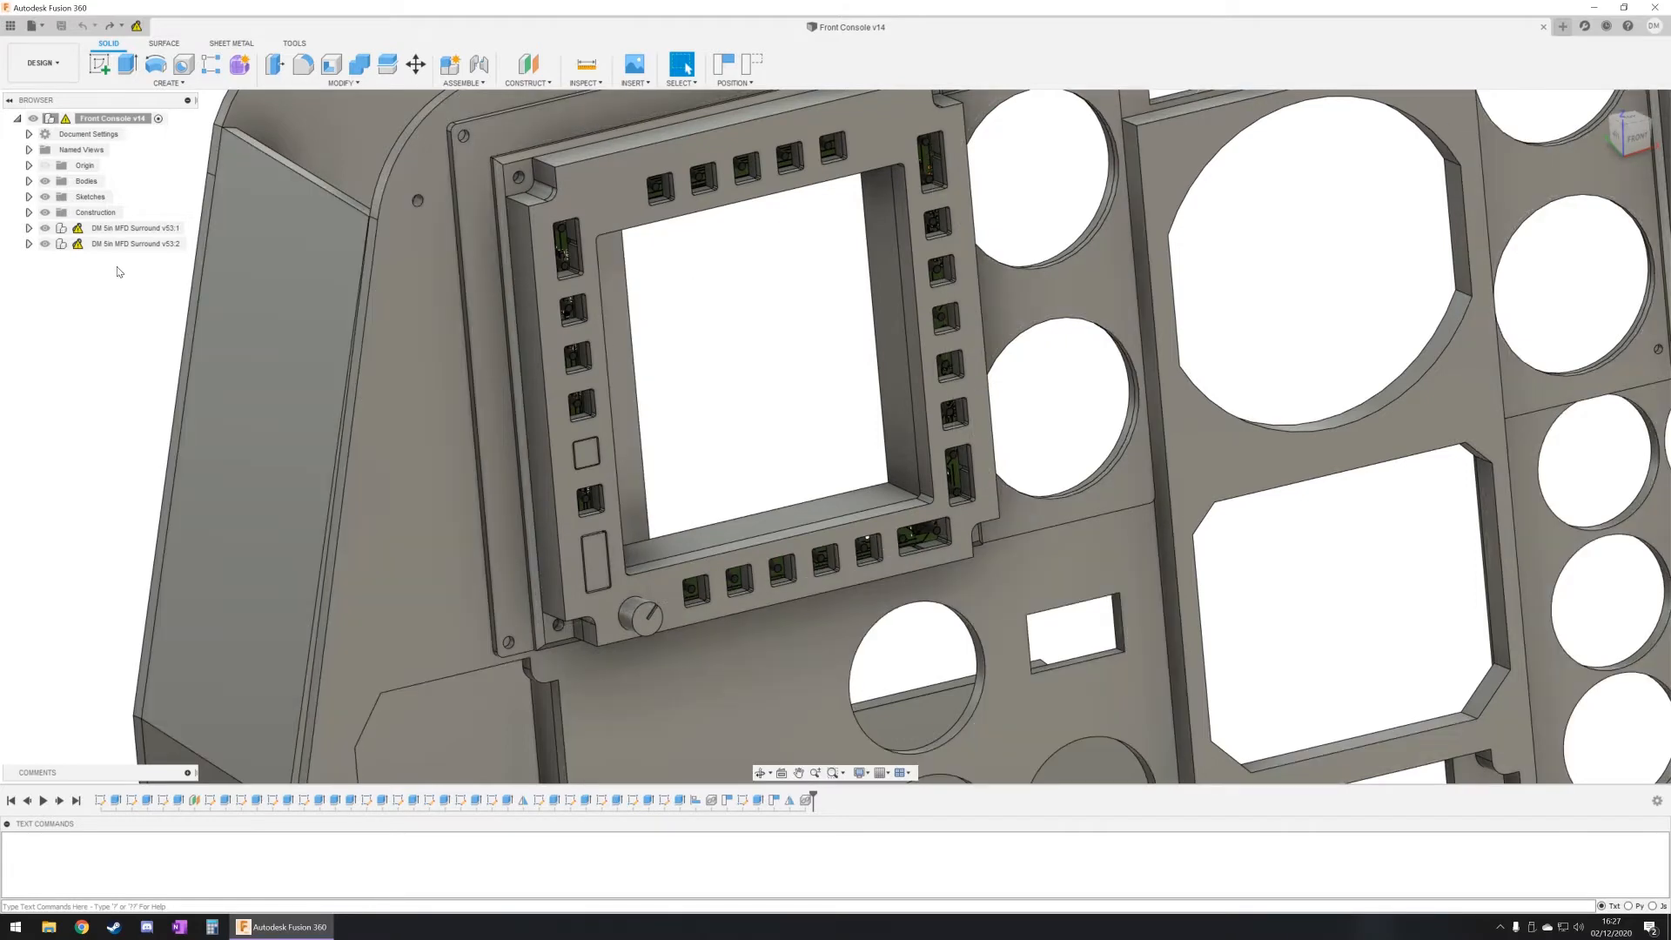
left_click(28, 228)
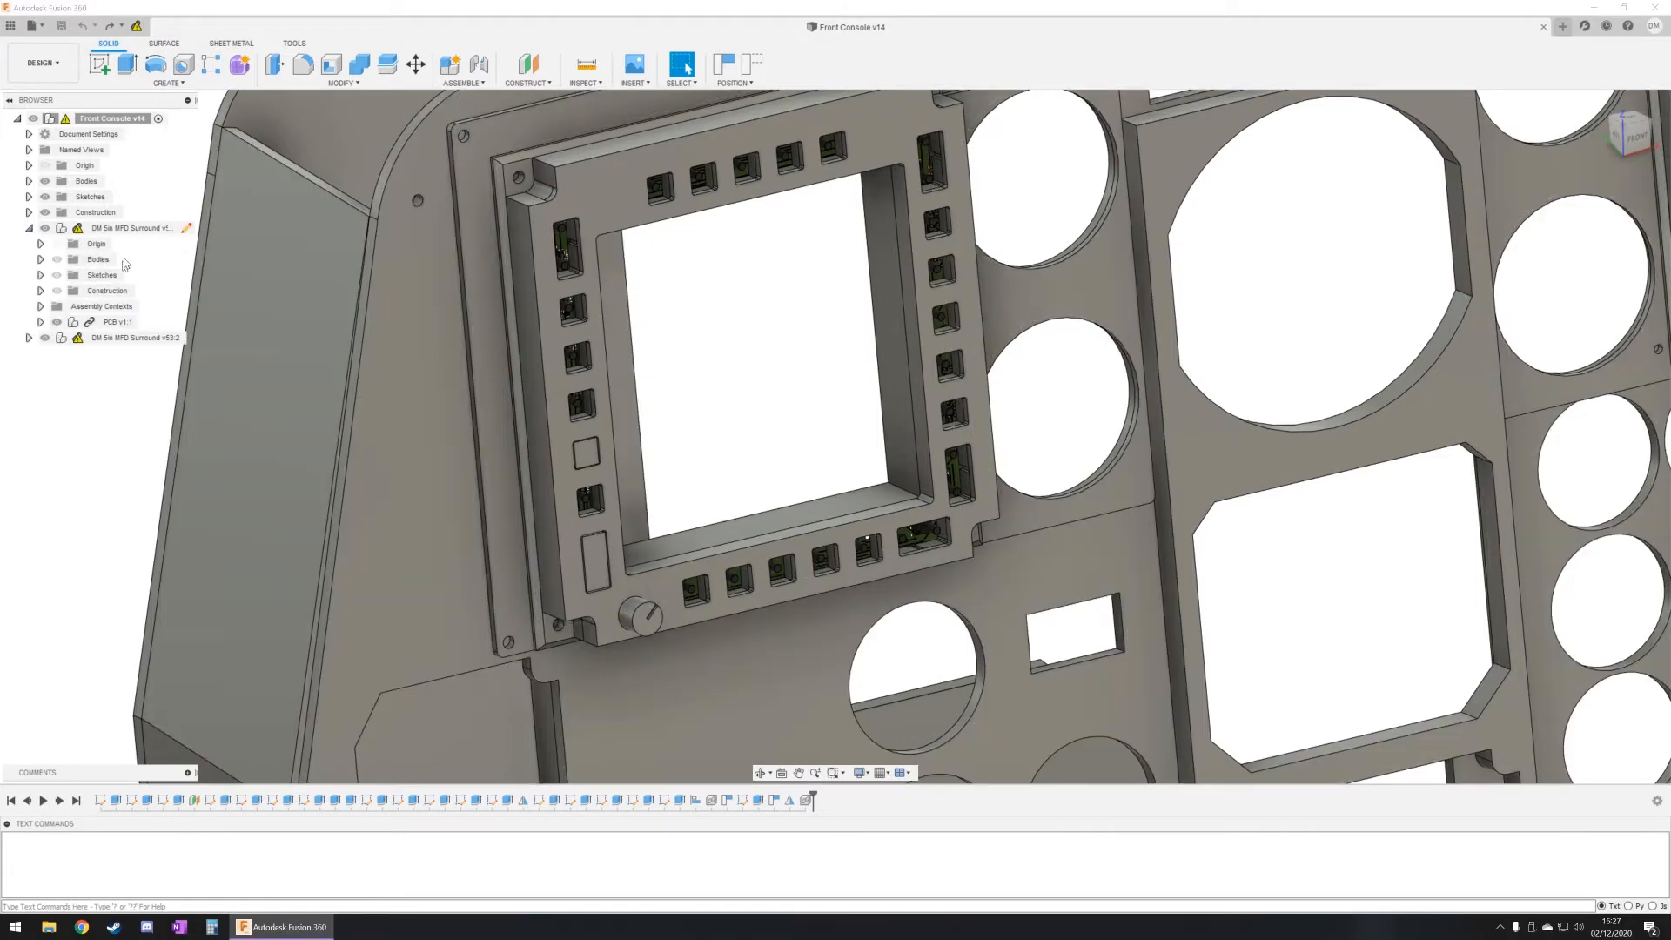
left_click(39, 322)
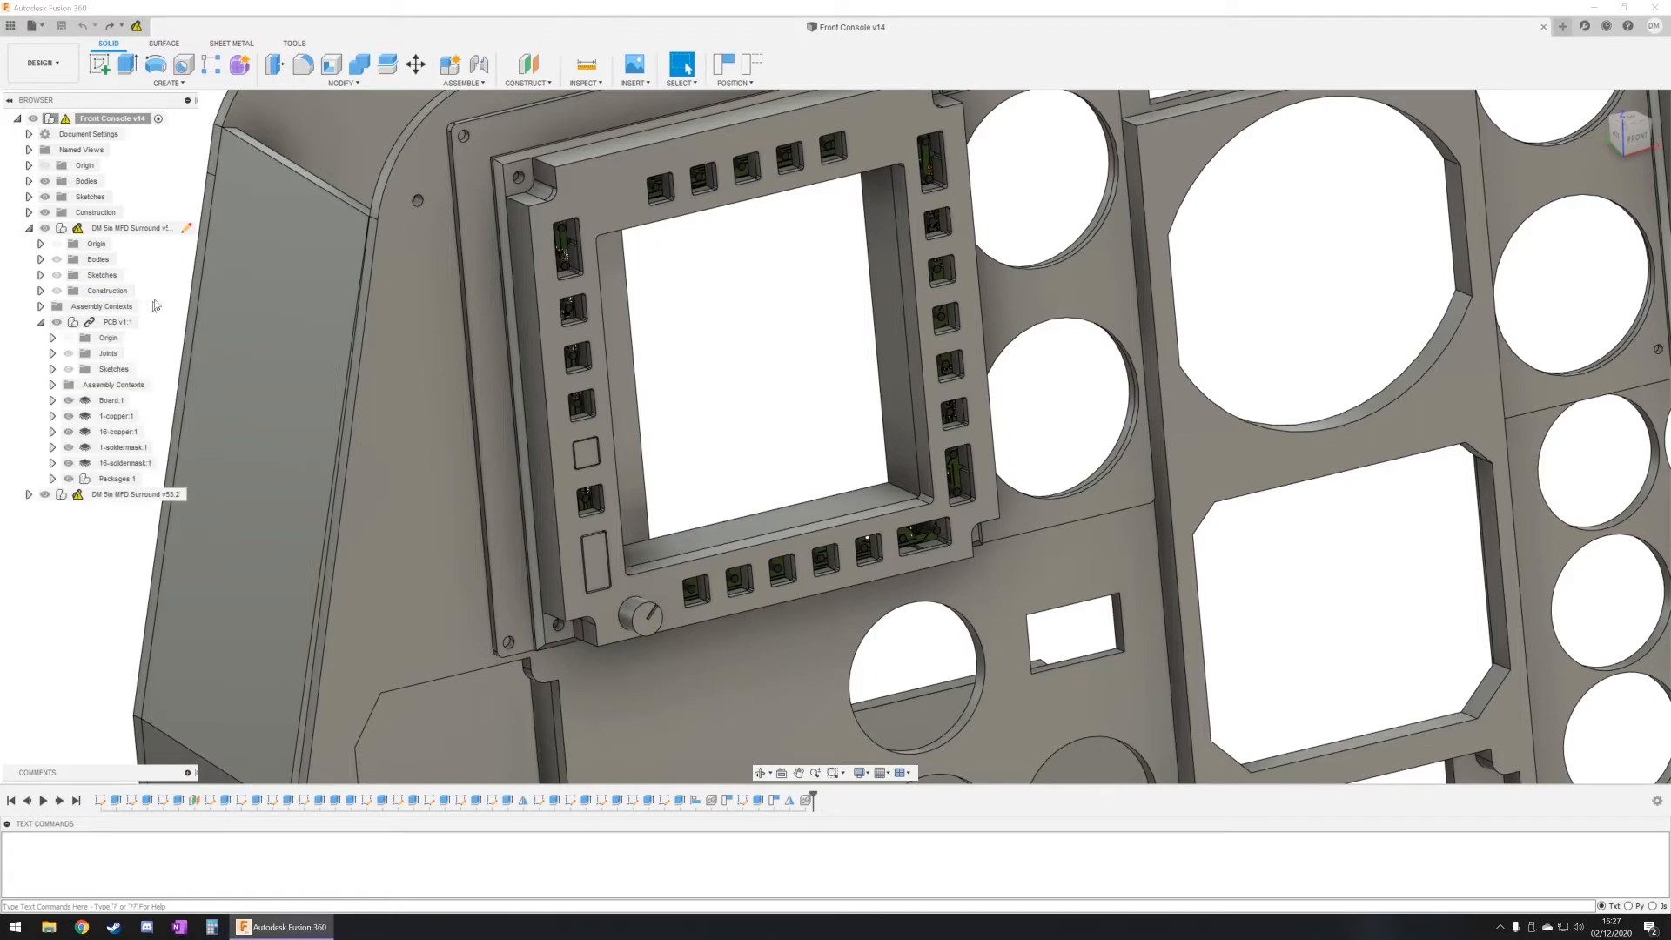
scroll(594, 219, "up", 2)
scroll(575, 220, "up", 5)
mouse_move(568, 312)
middle_mouse_down("shift")
mouse_move(505, 277)
mouse_move(554, 289)
mouse_move(547, 263)
mouse_move(522, 289)
mouse_move(585, 325)
middle_mouse_up("shift")
Step: Examine the front console as a whole, including both MFD surrounds and the instrument cutouts between them
scroll(584, 325, "down", 3)
scroll(584, 325, "down", 5)
middle_click_drag(653, 398, 603, 491, "shift")
scroll(544, 476, "down", 5)
scroll(604, 492, "down", 2)
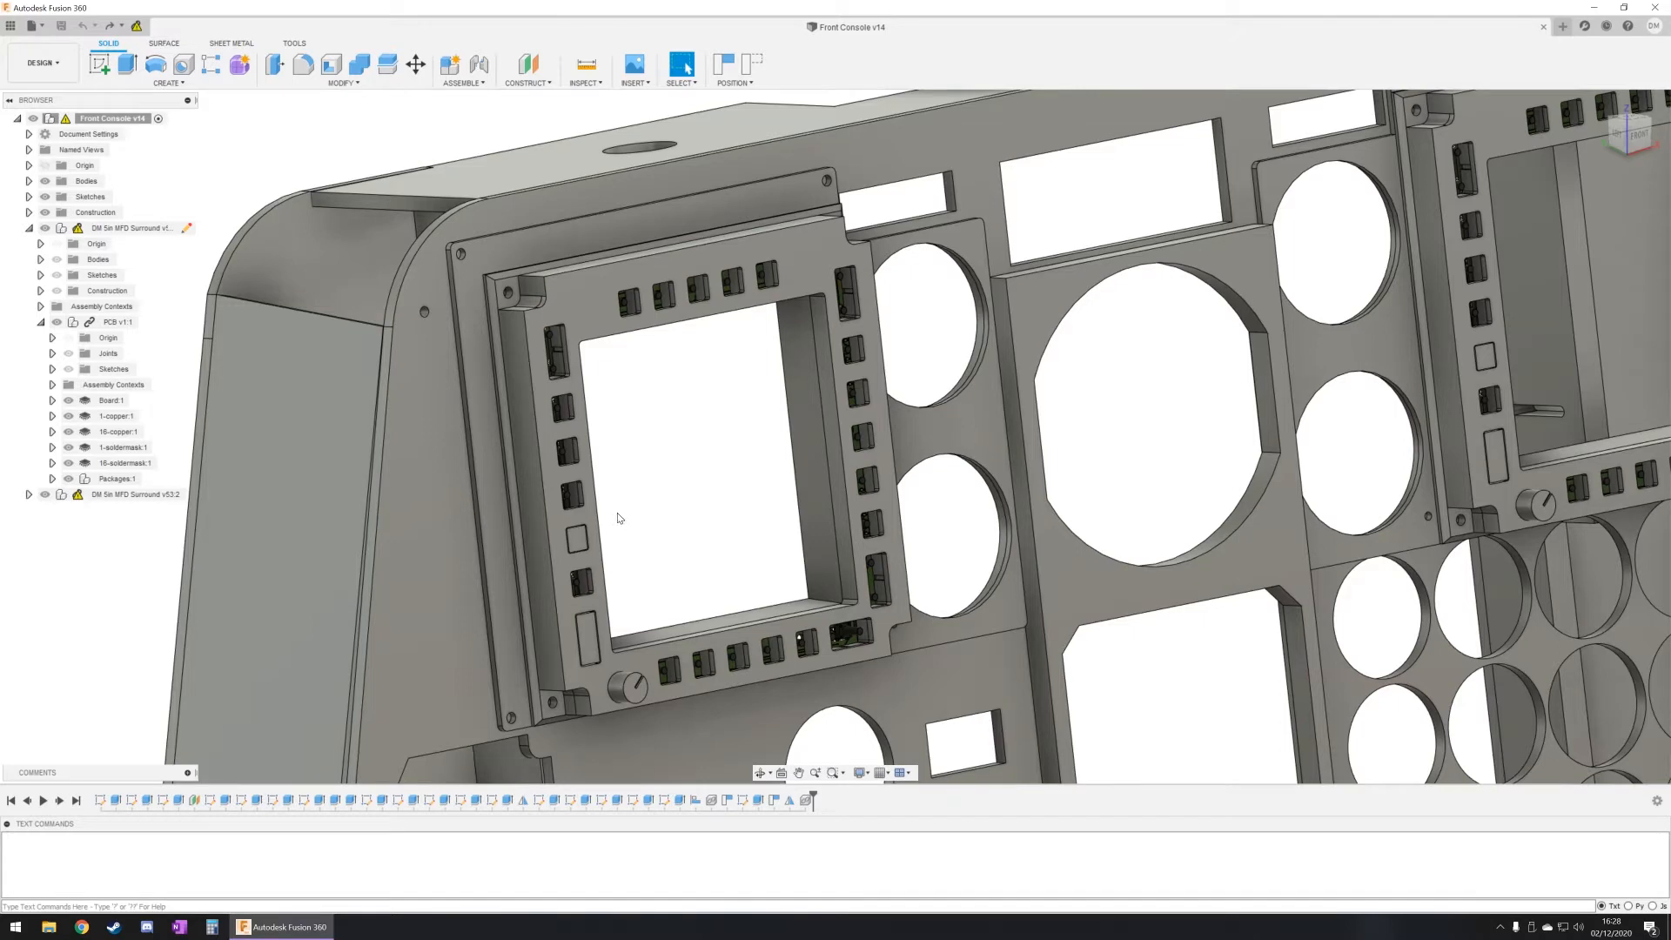
scroll(619, 519, "down", 2)
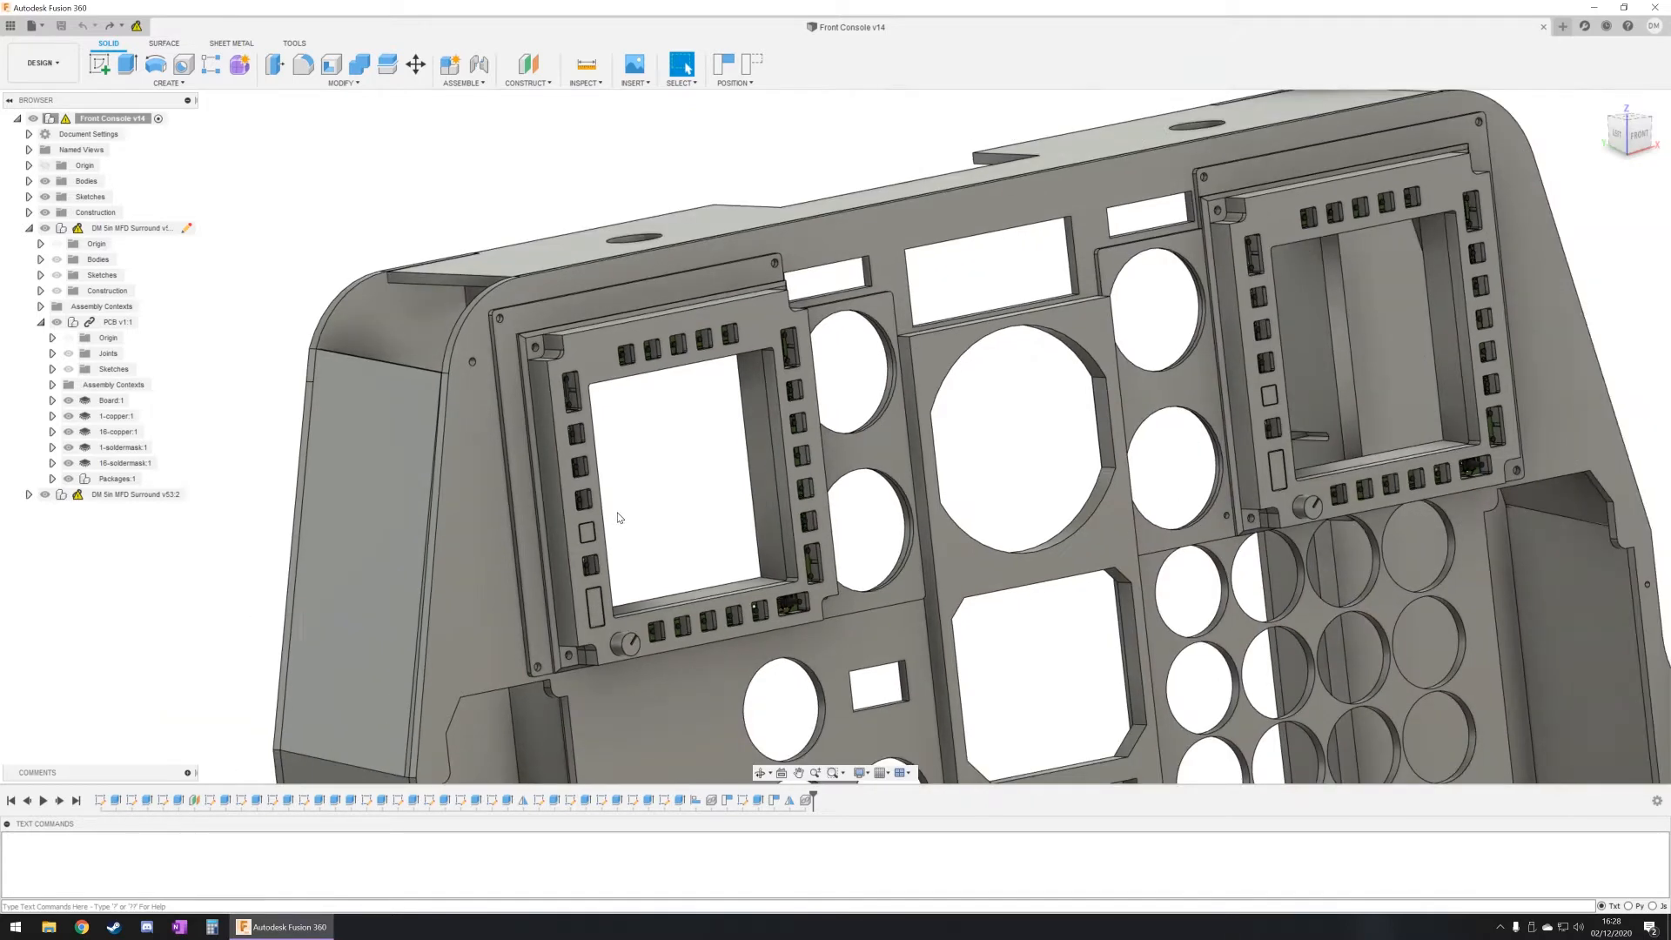
scroll(618, 517, "down", 5)
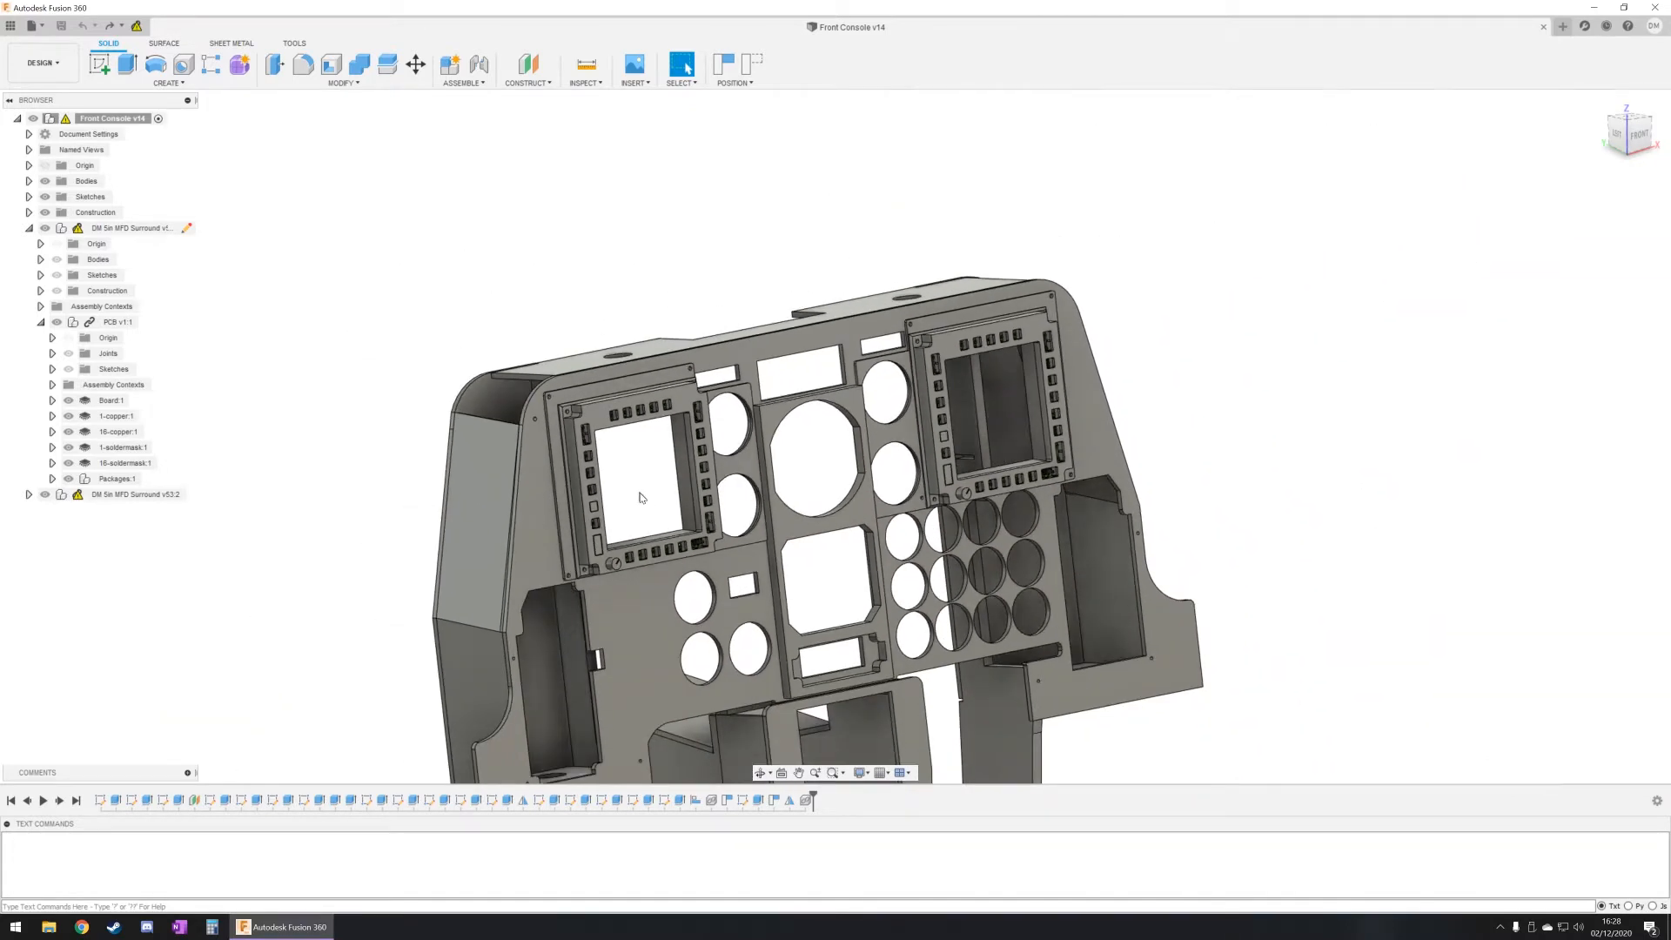
middle_click_drag(638, 493, 676, 479, "shift")
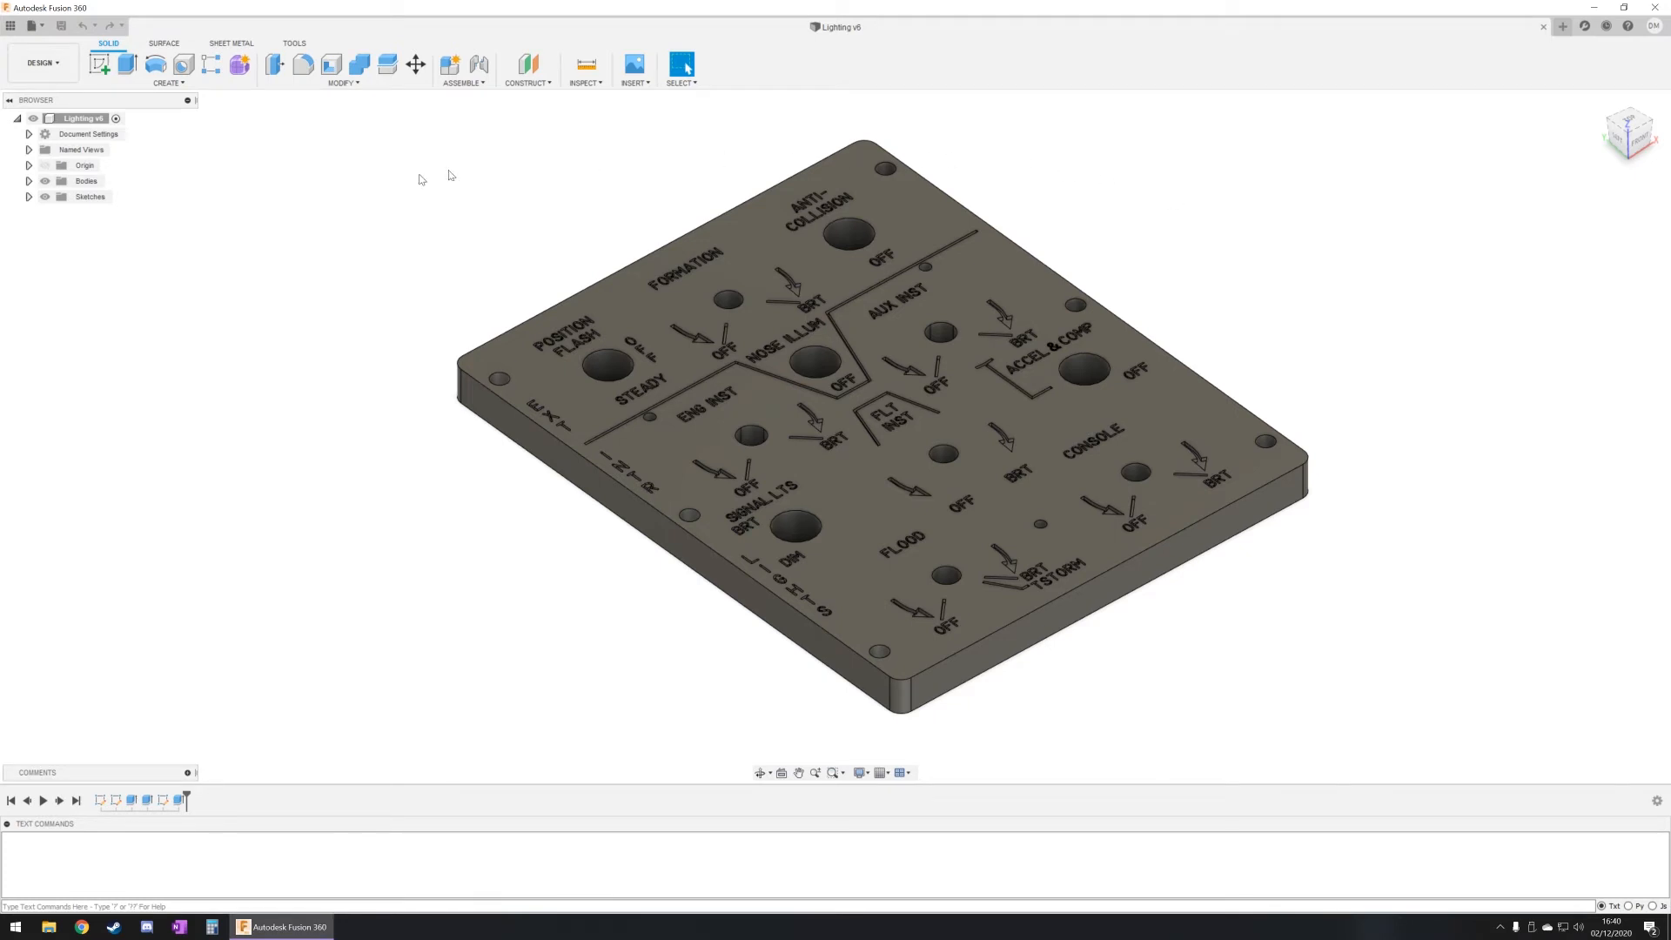
Step: Switch the Lighting panel to the Manufacture workspace and start a new milling setup
left_click(43, 62)
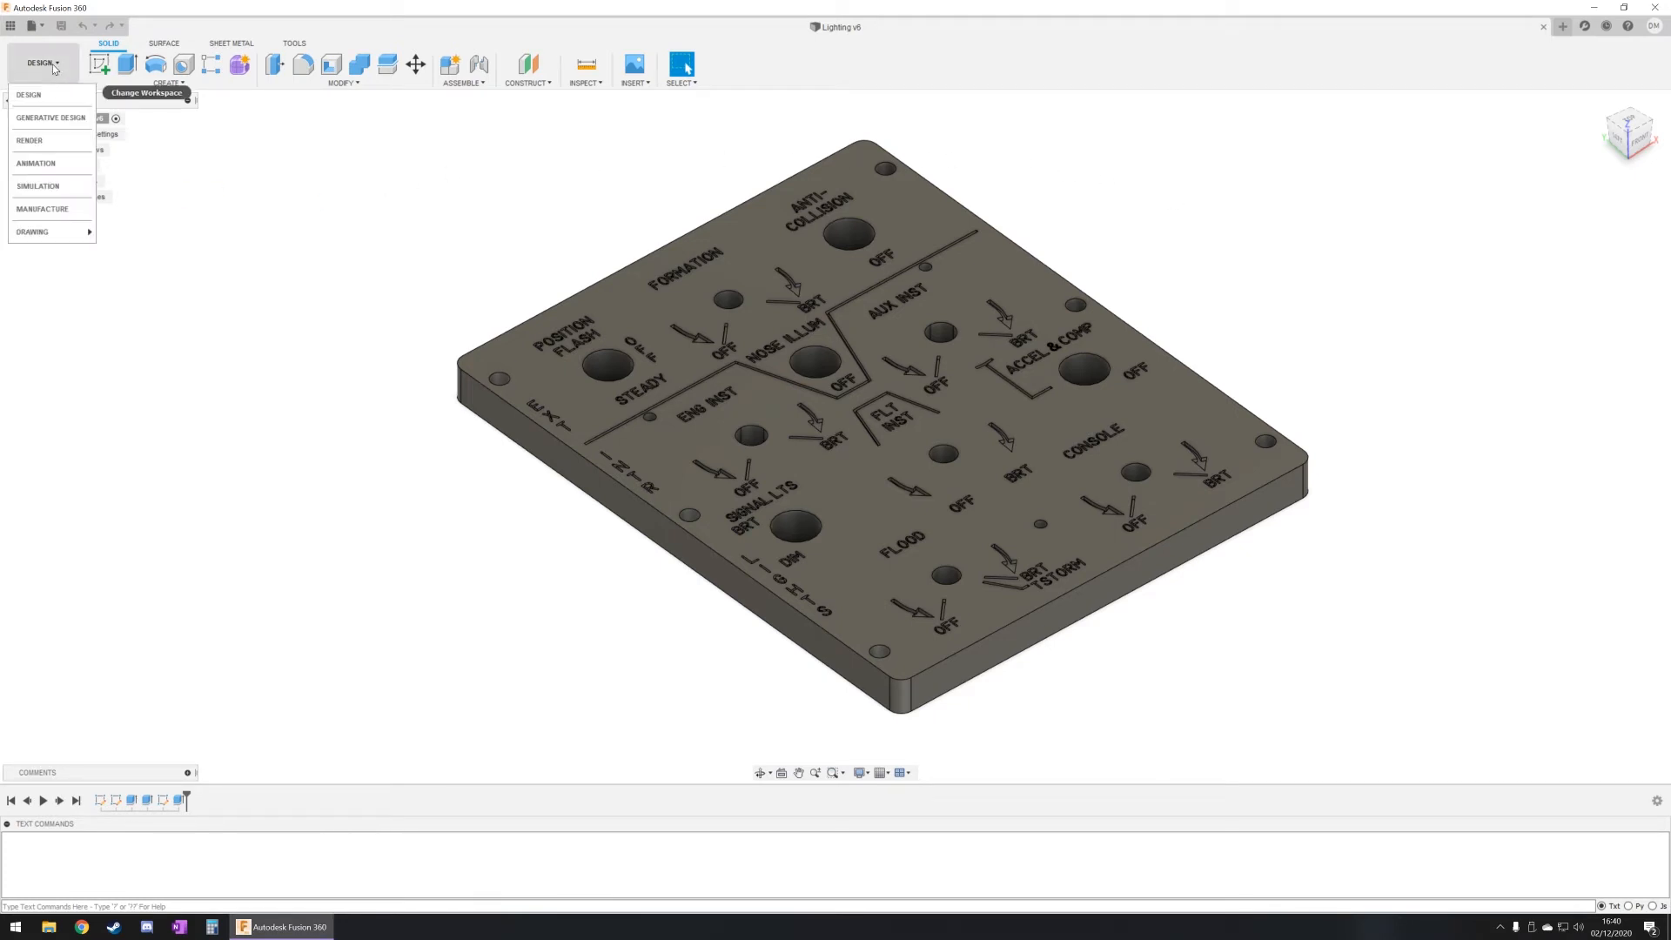
left_click(48, 209)
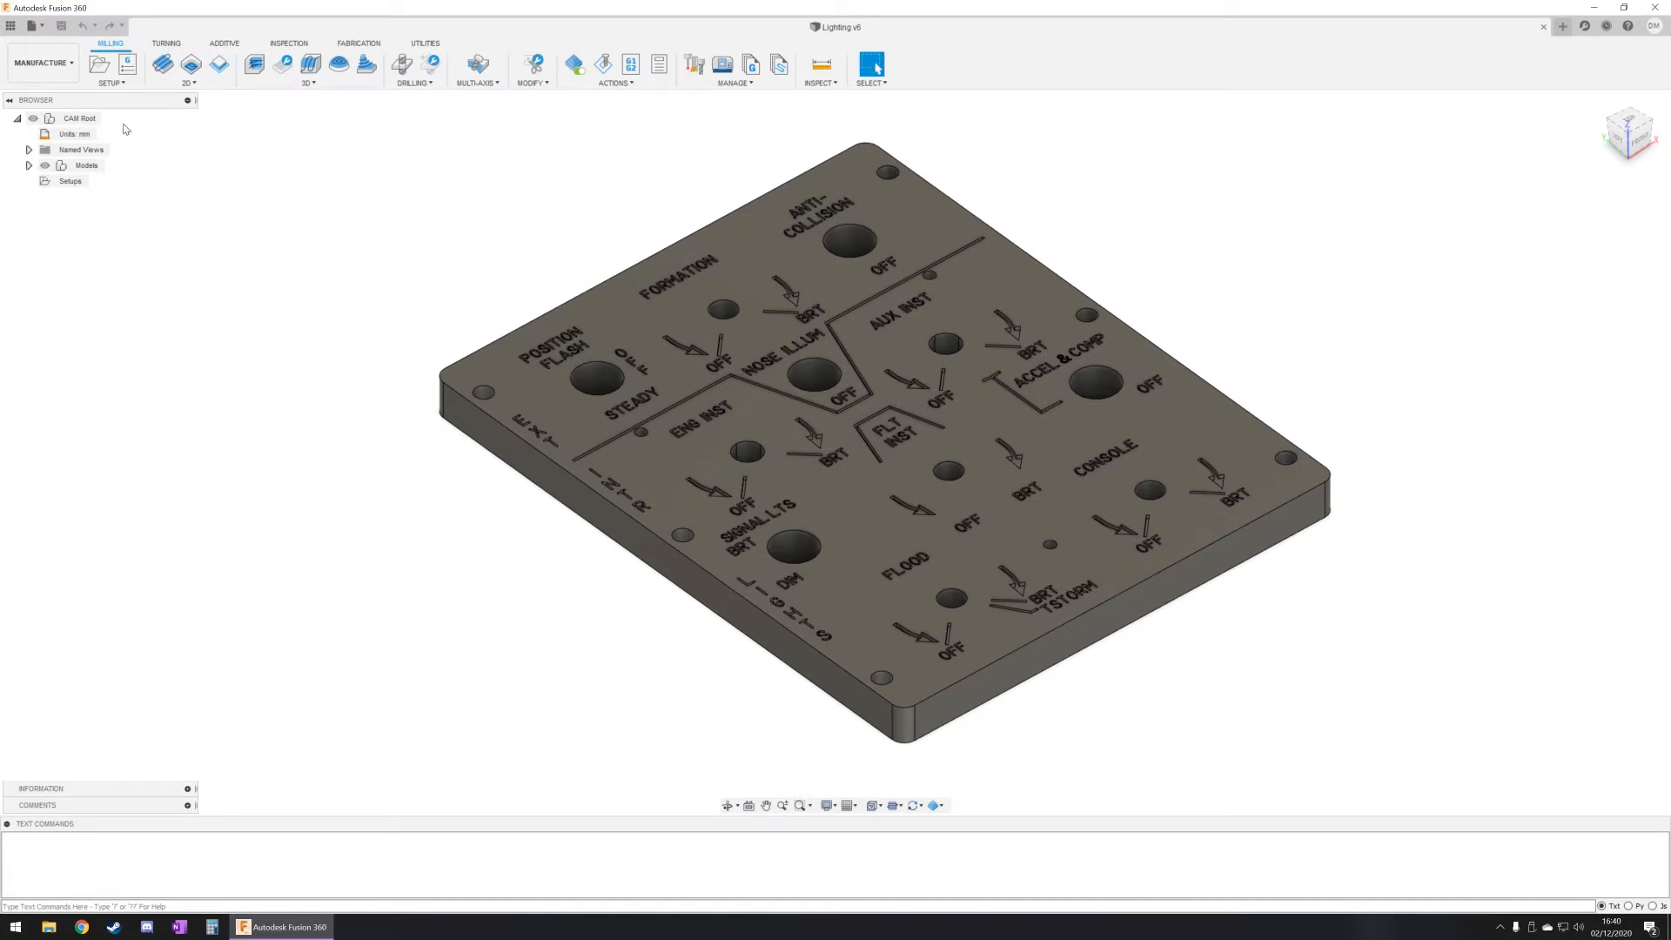
left_click(110, 83)
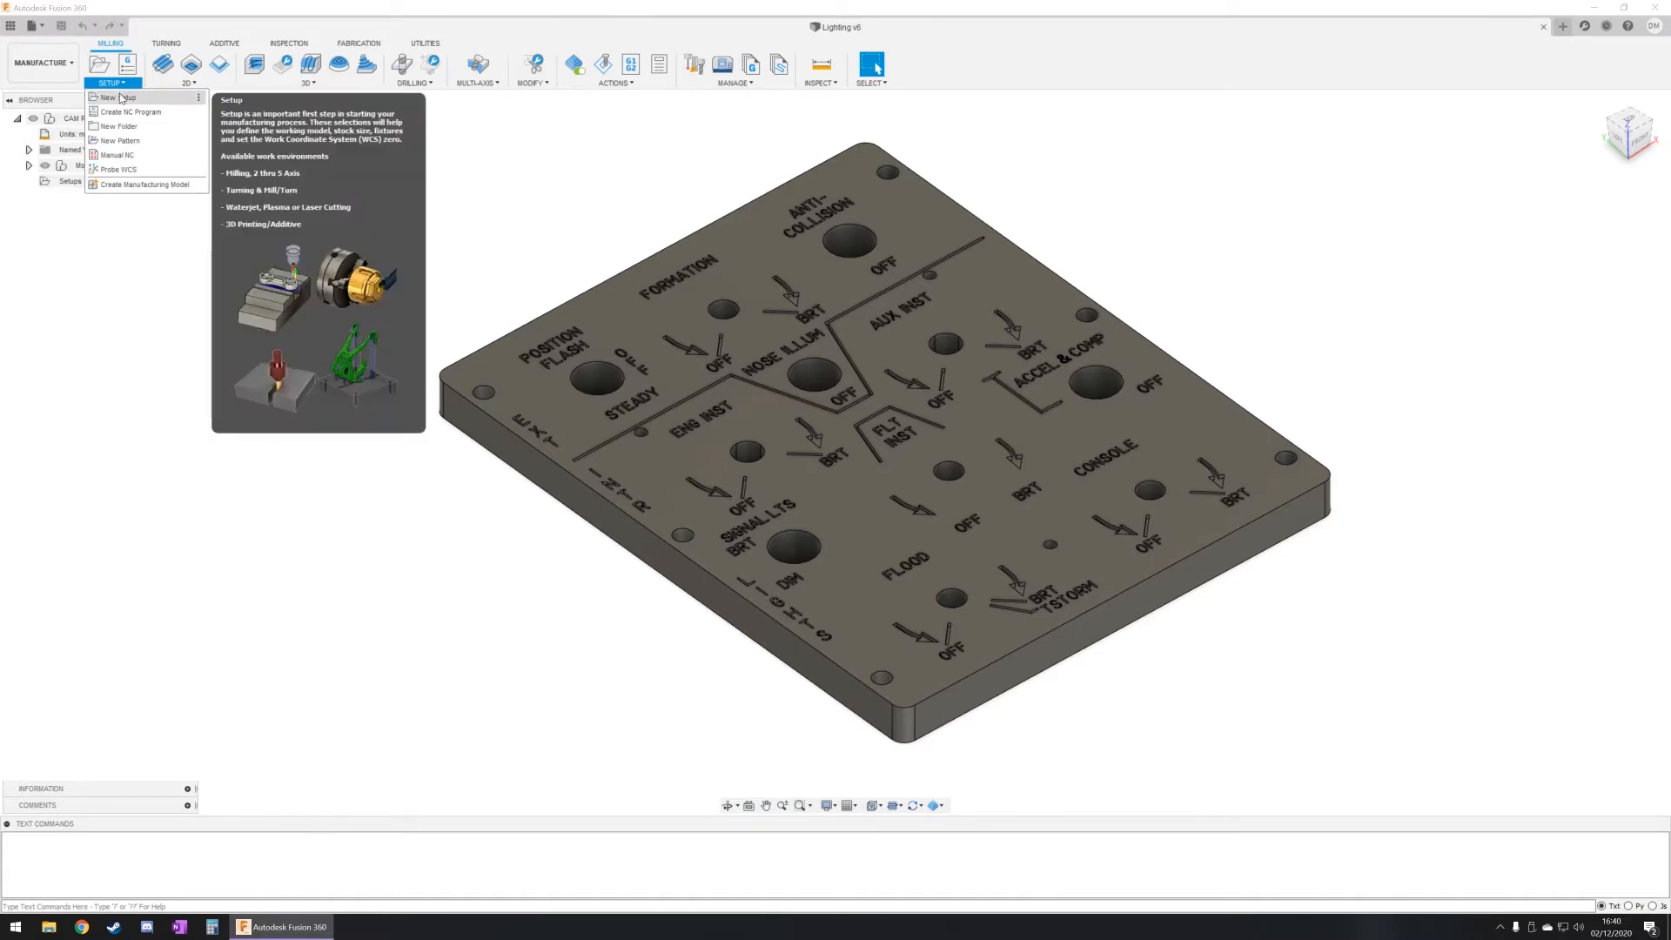
left_click(121, 98)
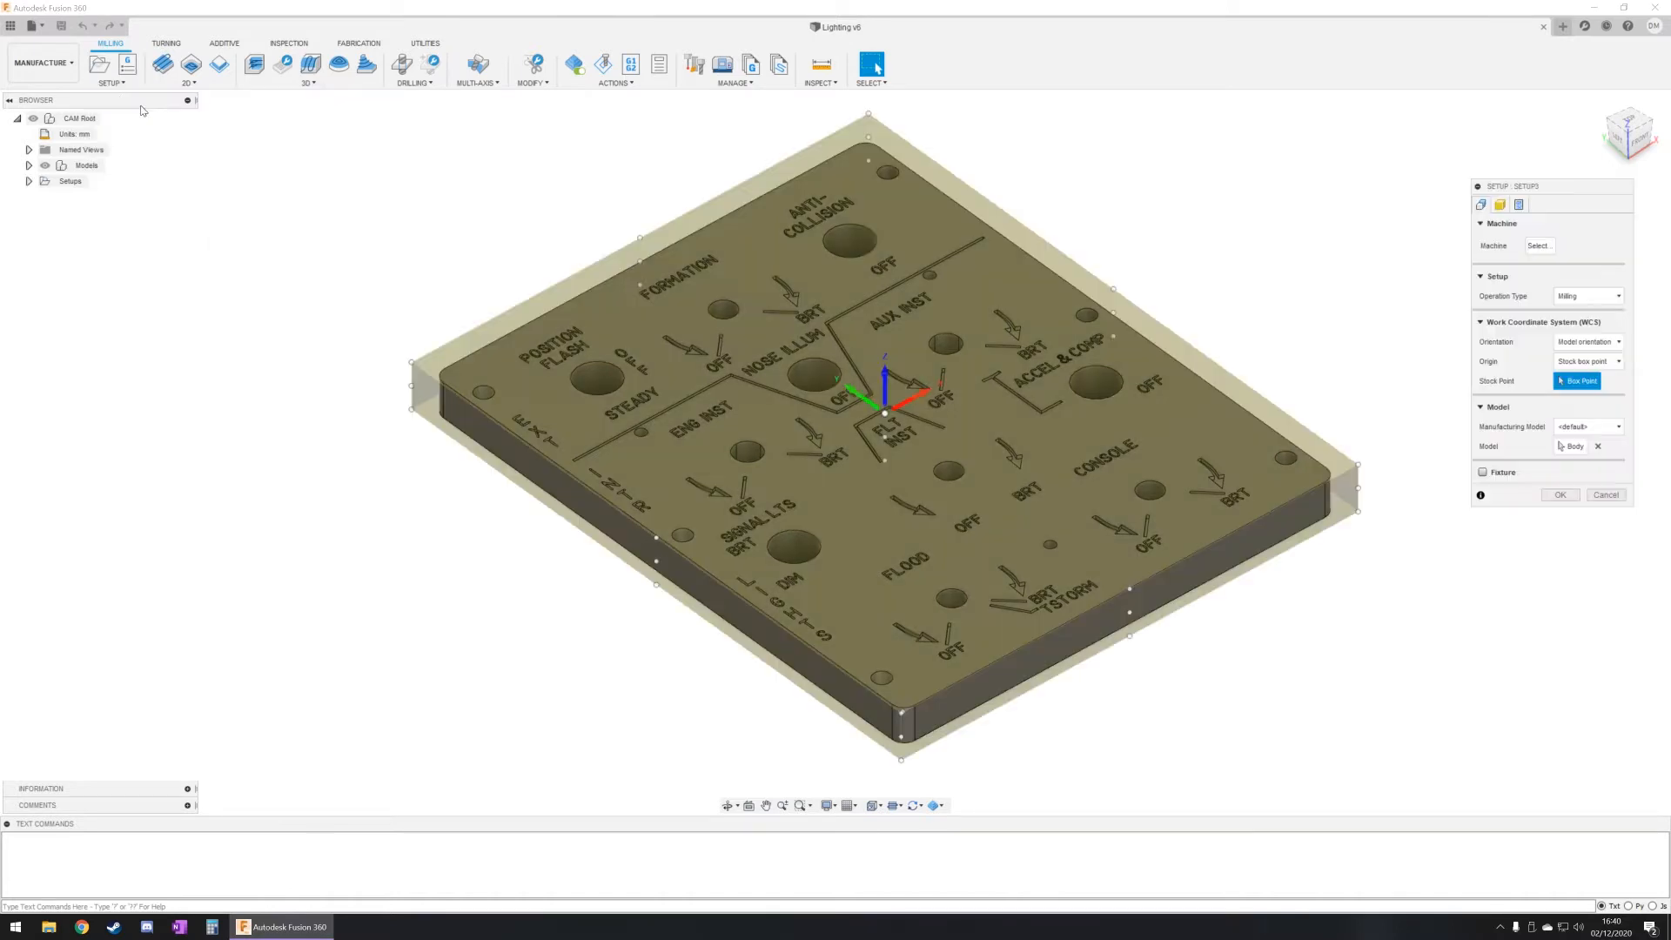
Step: Set the setup's stock offset mode to No additional stock and check the stock at the panel's corner
left_click(1500, 206)
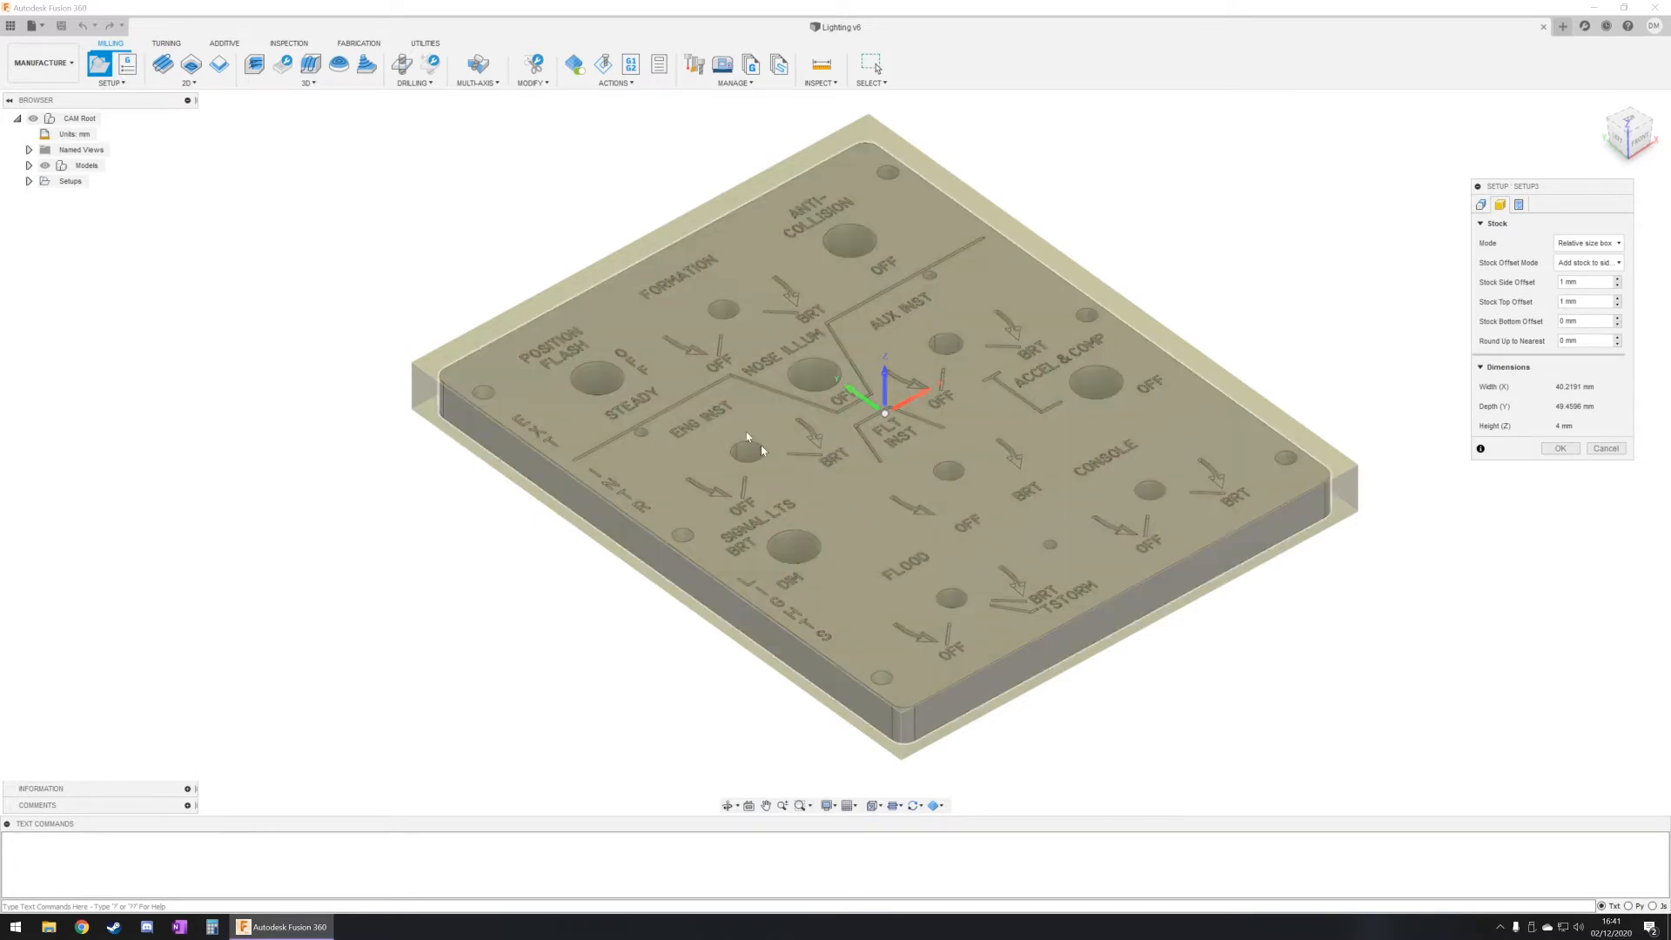
left_click(1588, 263)
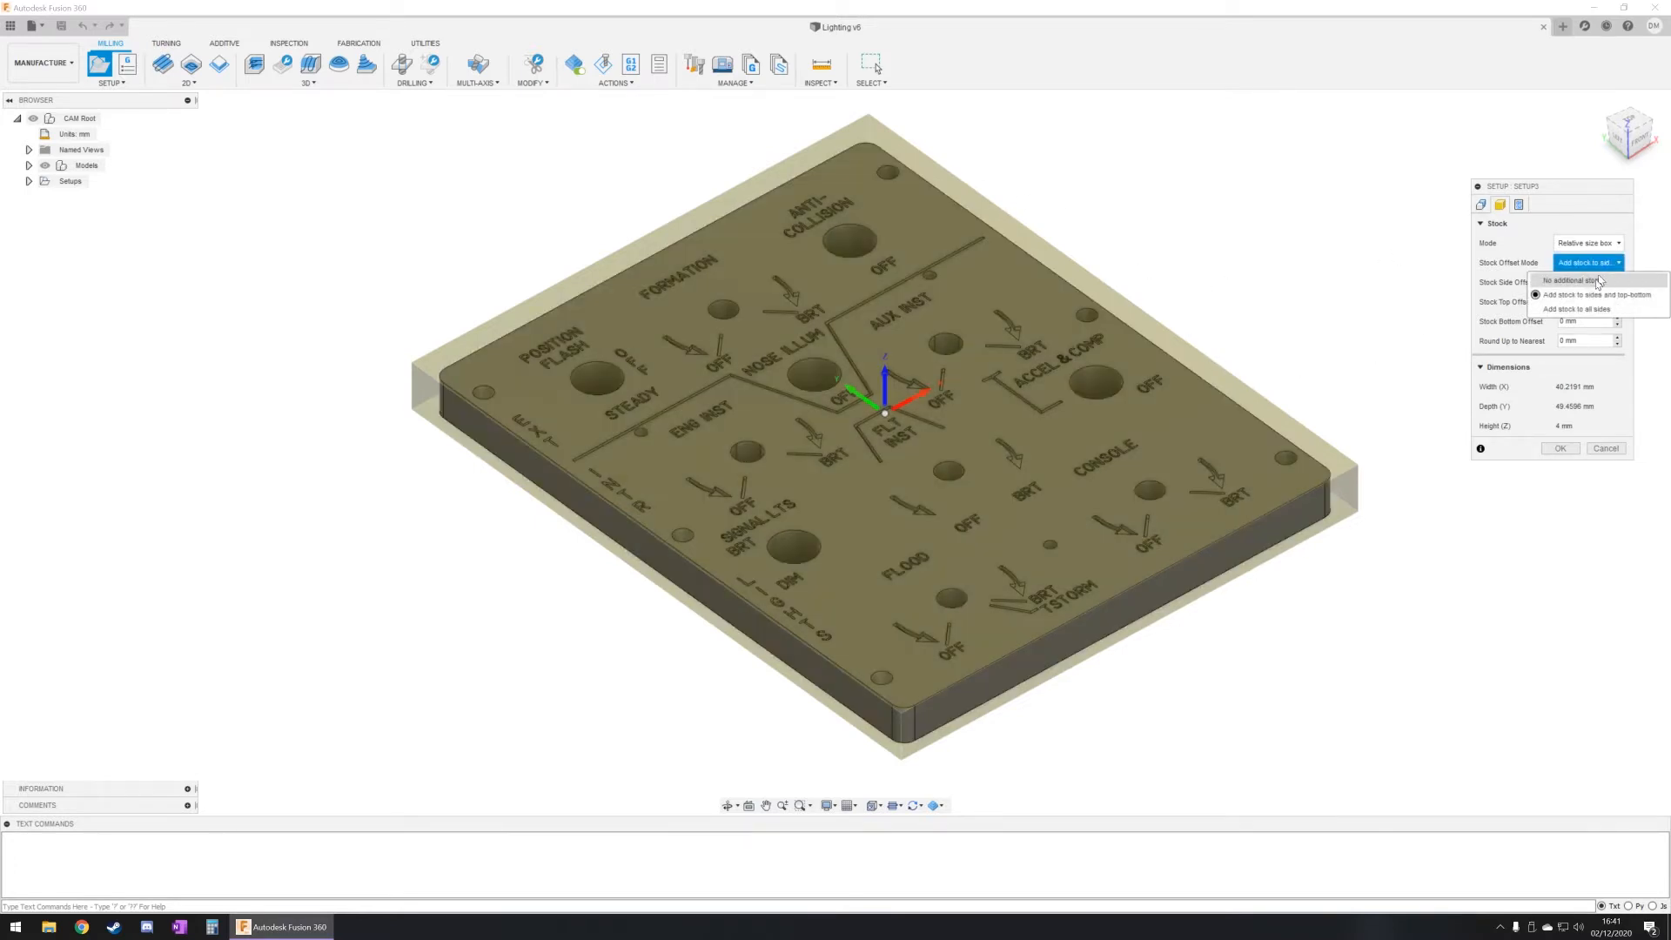
left_click(1587, 281)
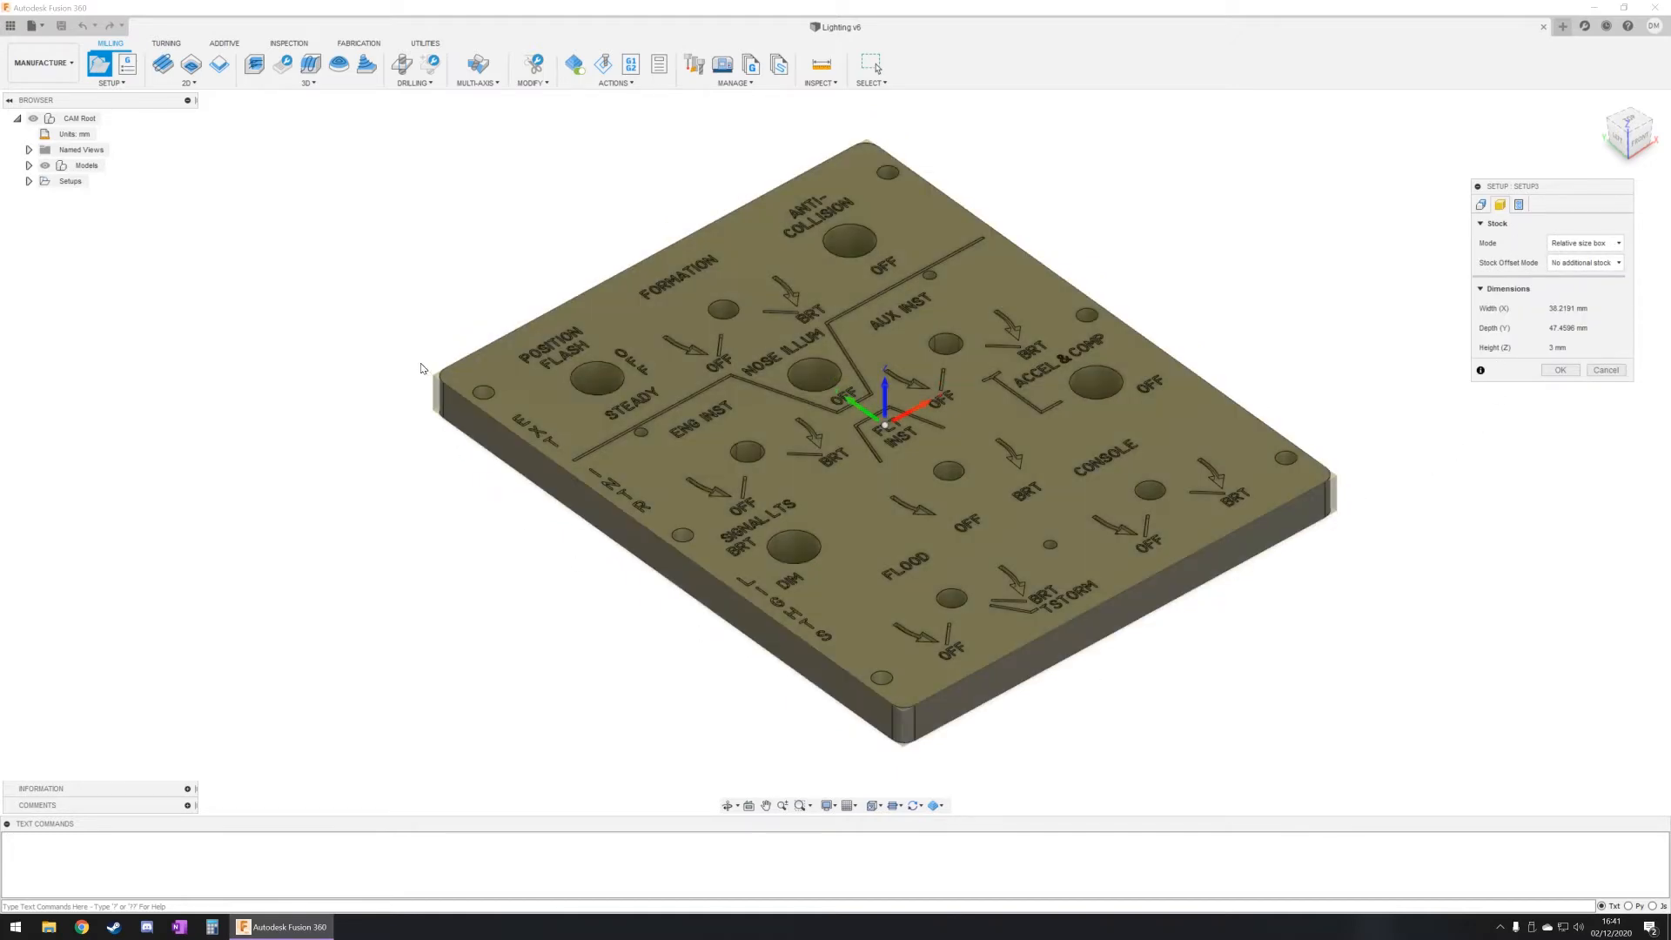
scroll(469, 389, "up", 5)
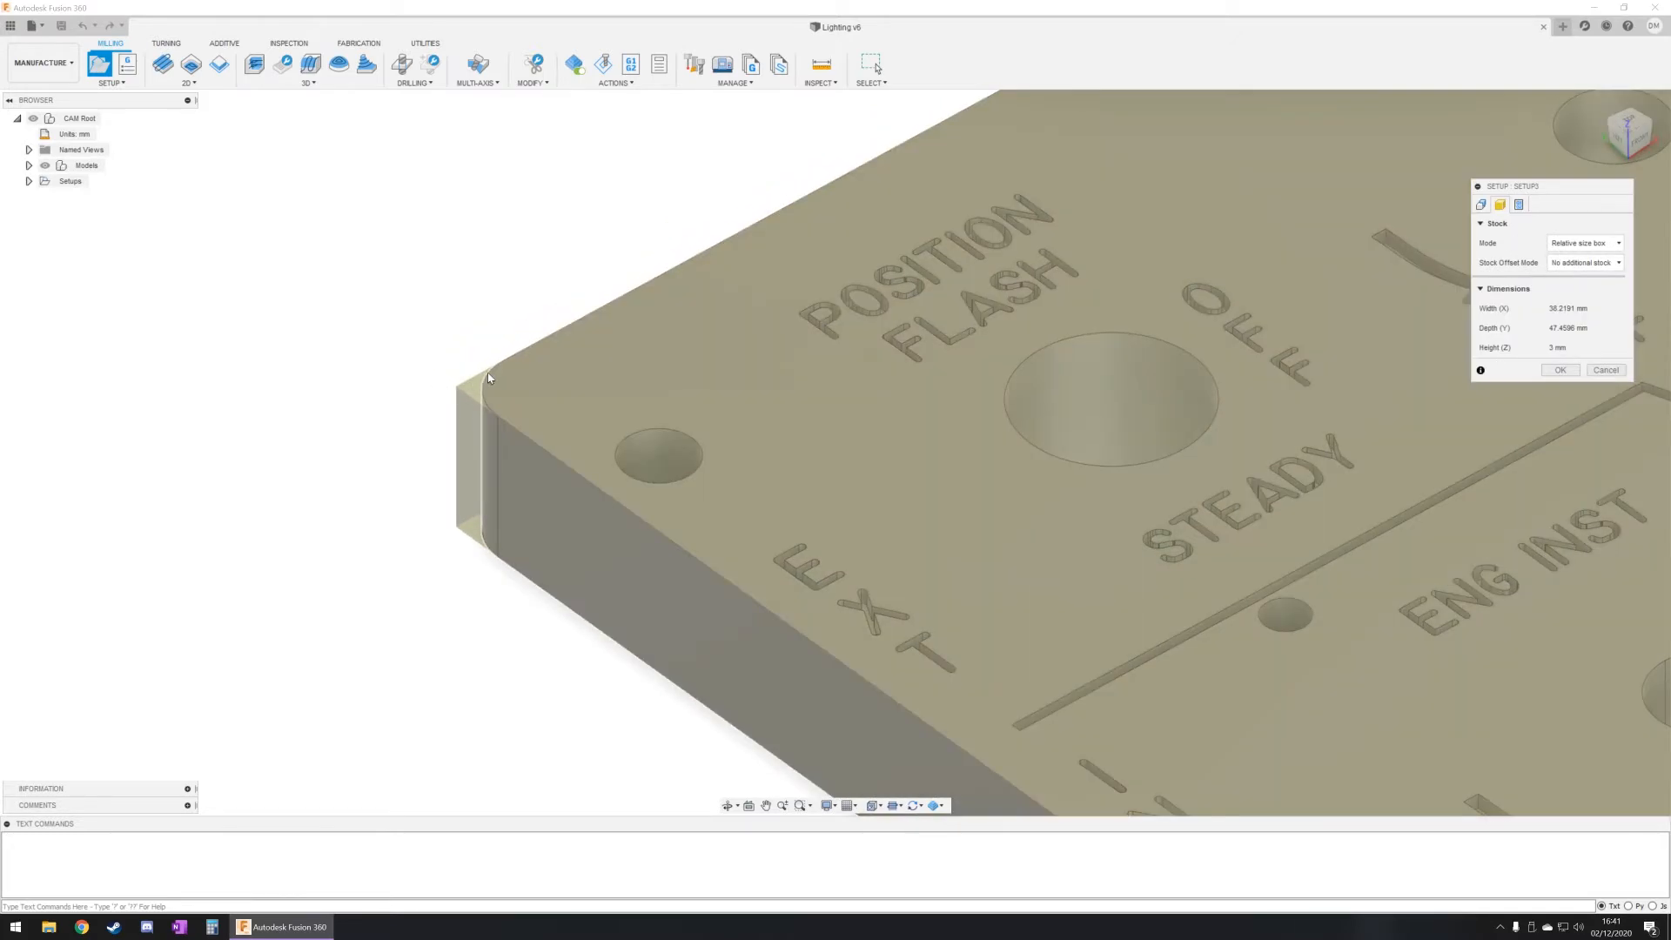
scroll(489, 424, "down", 10)
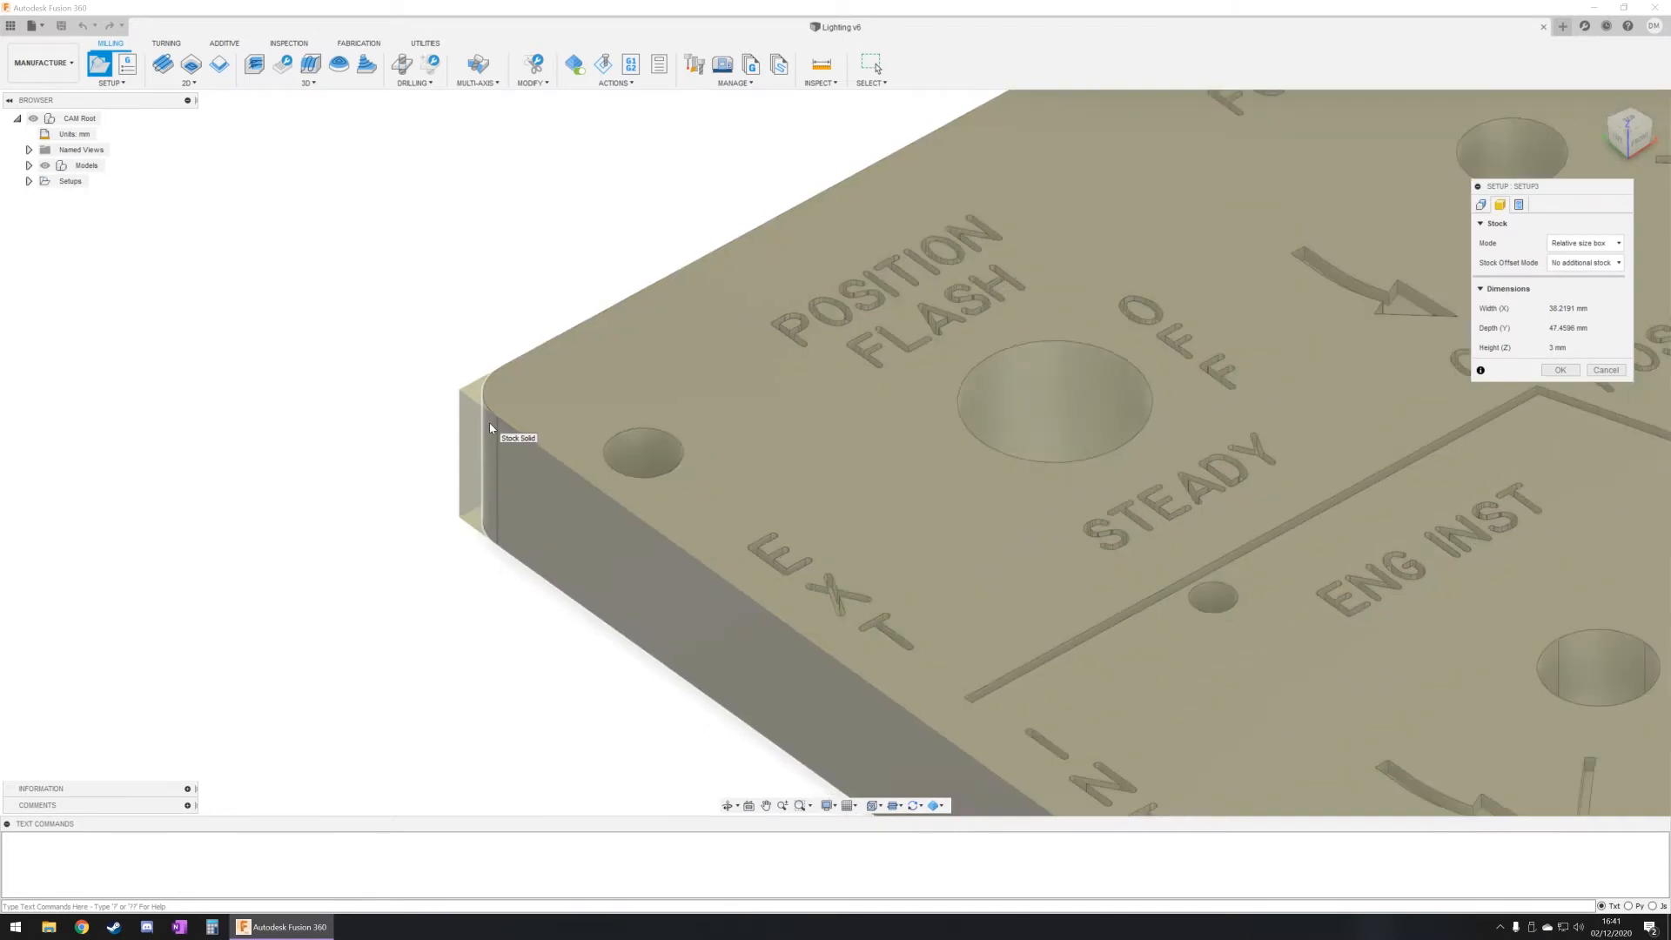
Step: Place the WCS origin at the upper stock corner nearest the viewer and set the origin mode to Selected point
left_click(1481, 205)
scroll(755, 457, "up", 5)
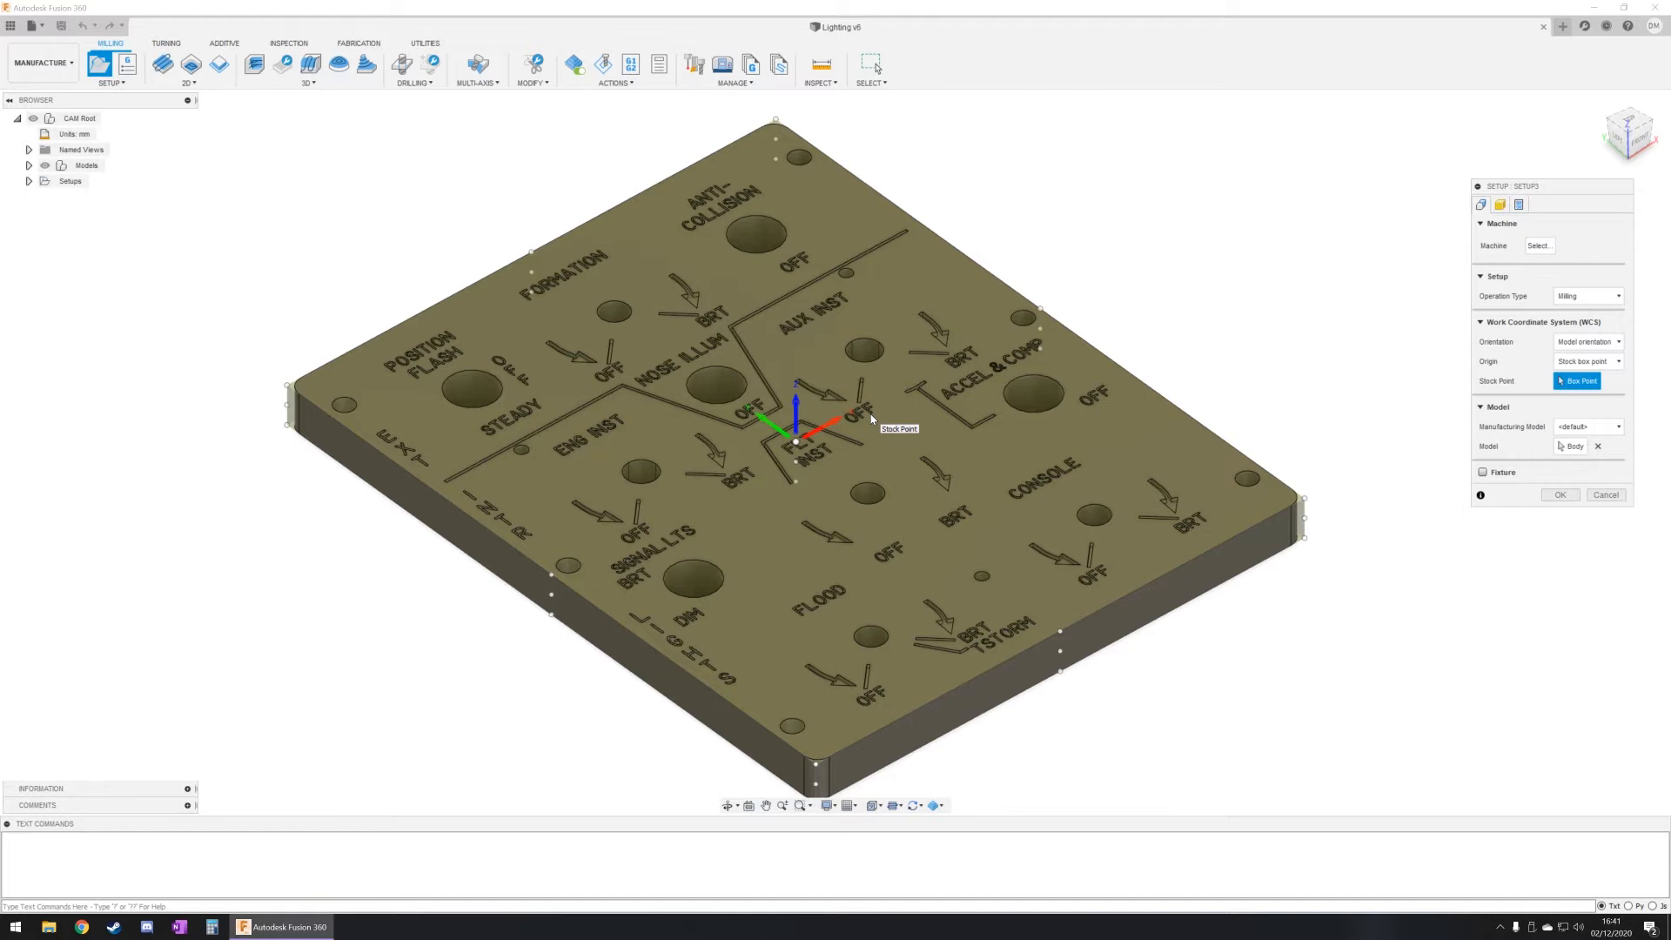
middle_click_drag(851, 565, 903, 494)
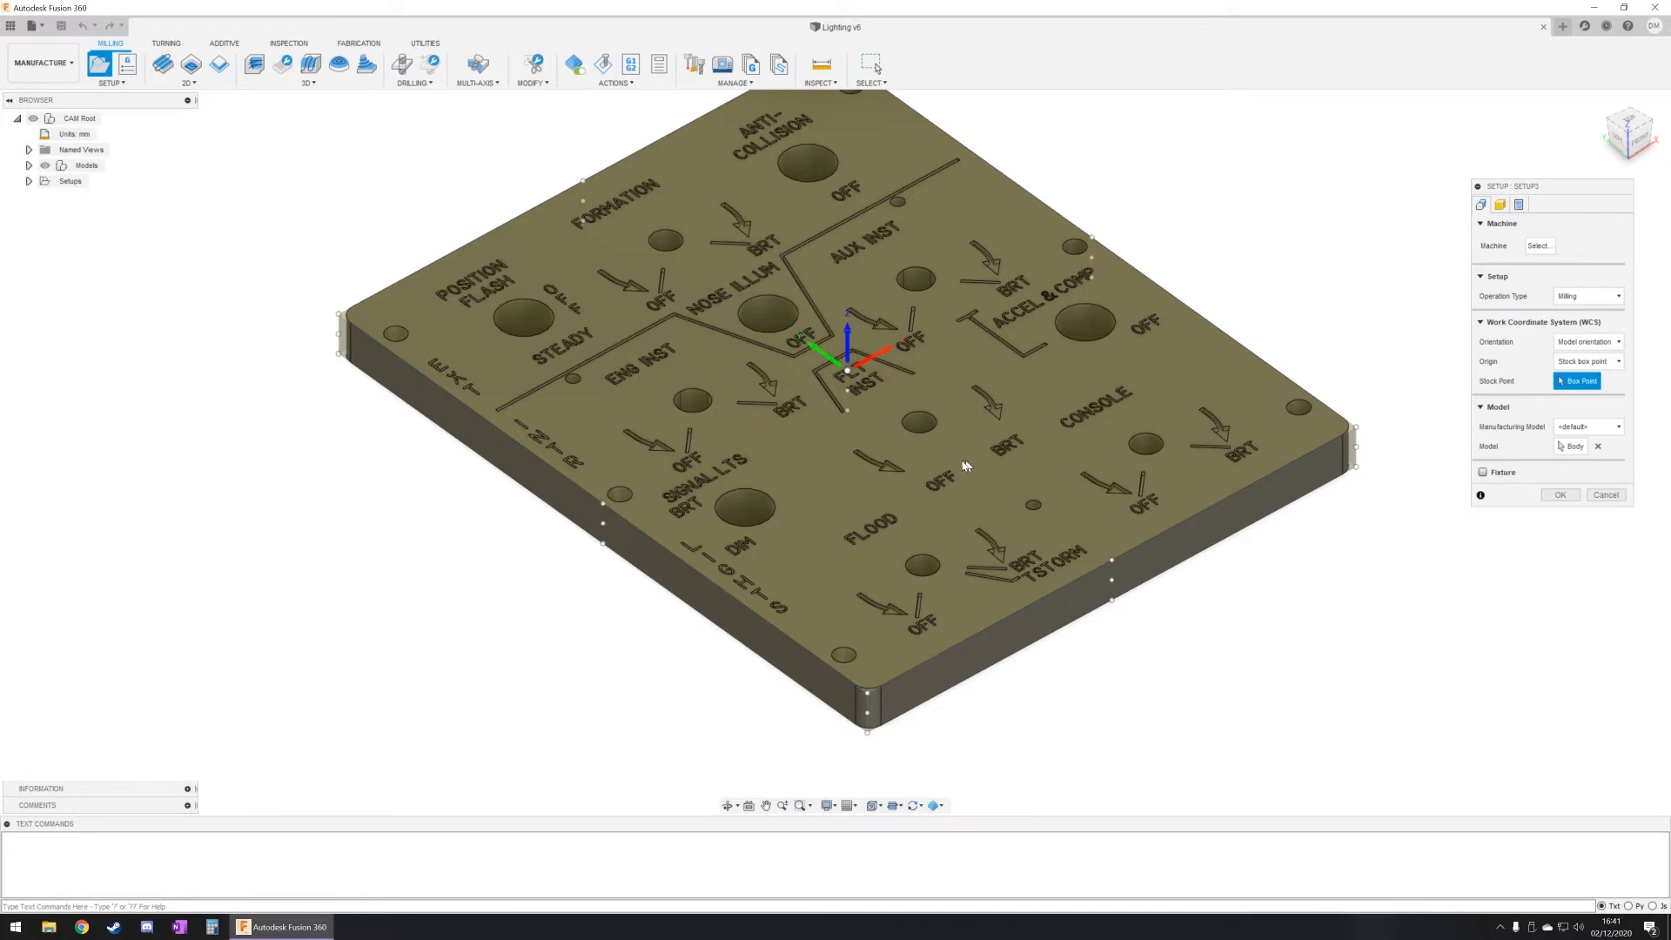
left_click(868, 694)
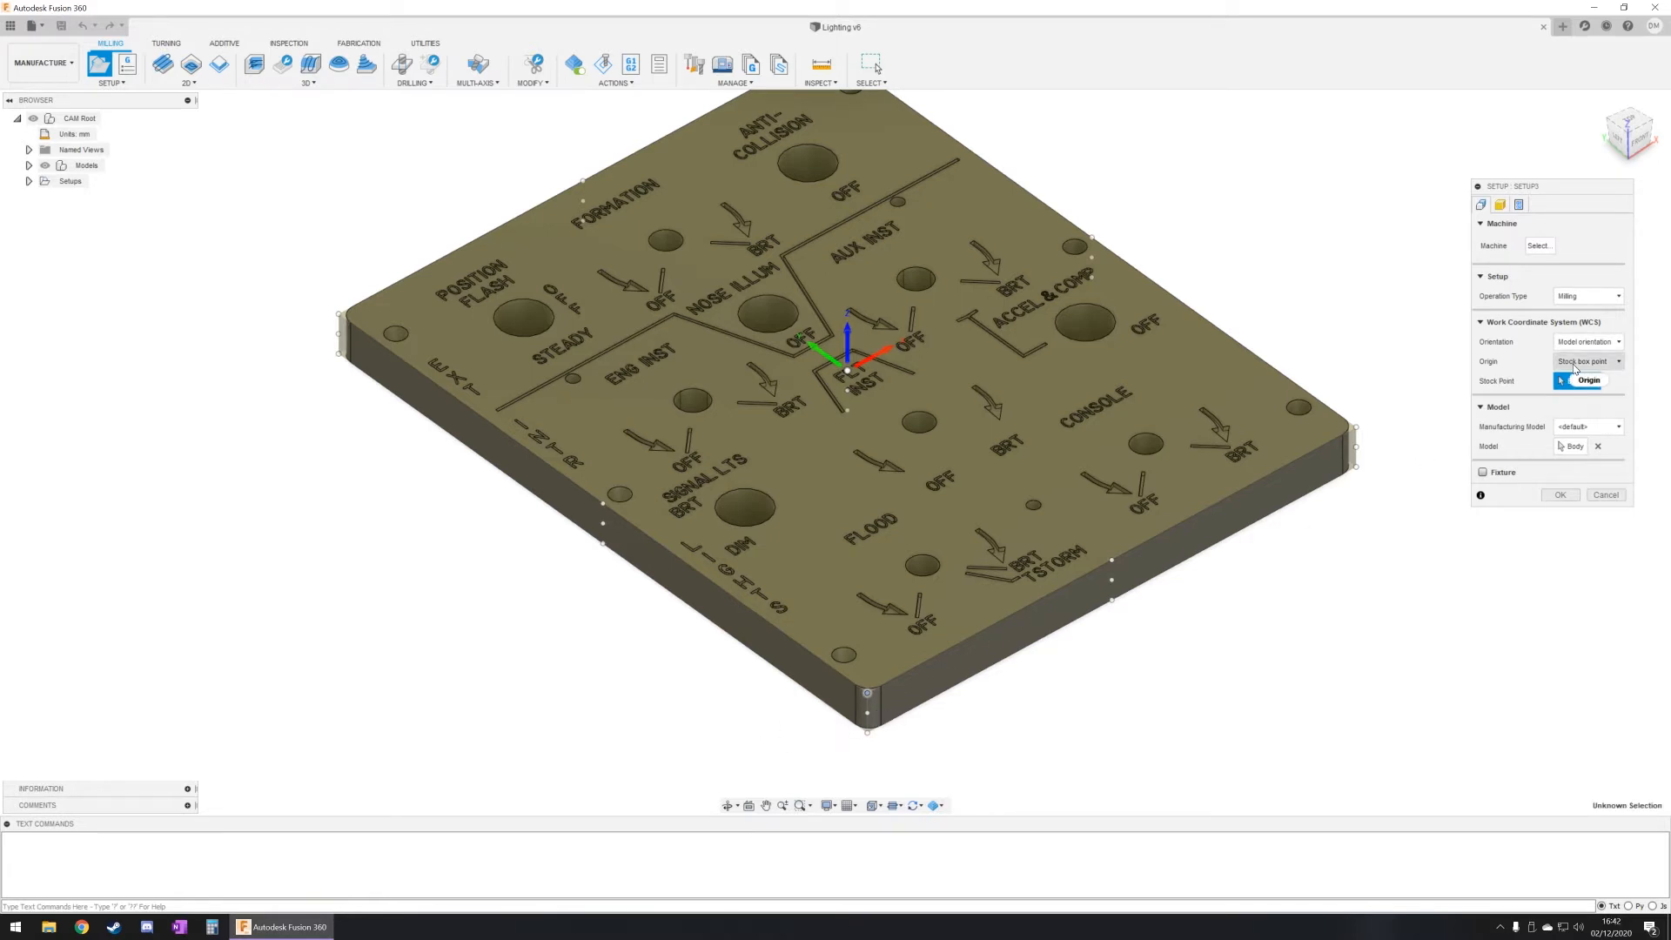
left_click(1577, 361)
left_click(1580, 396)
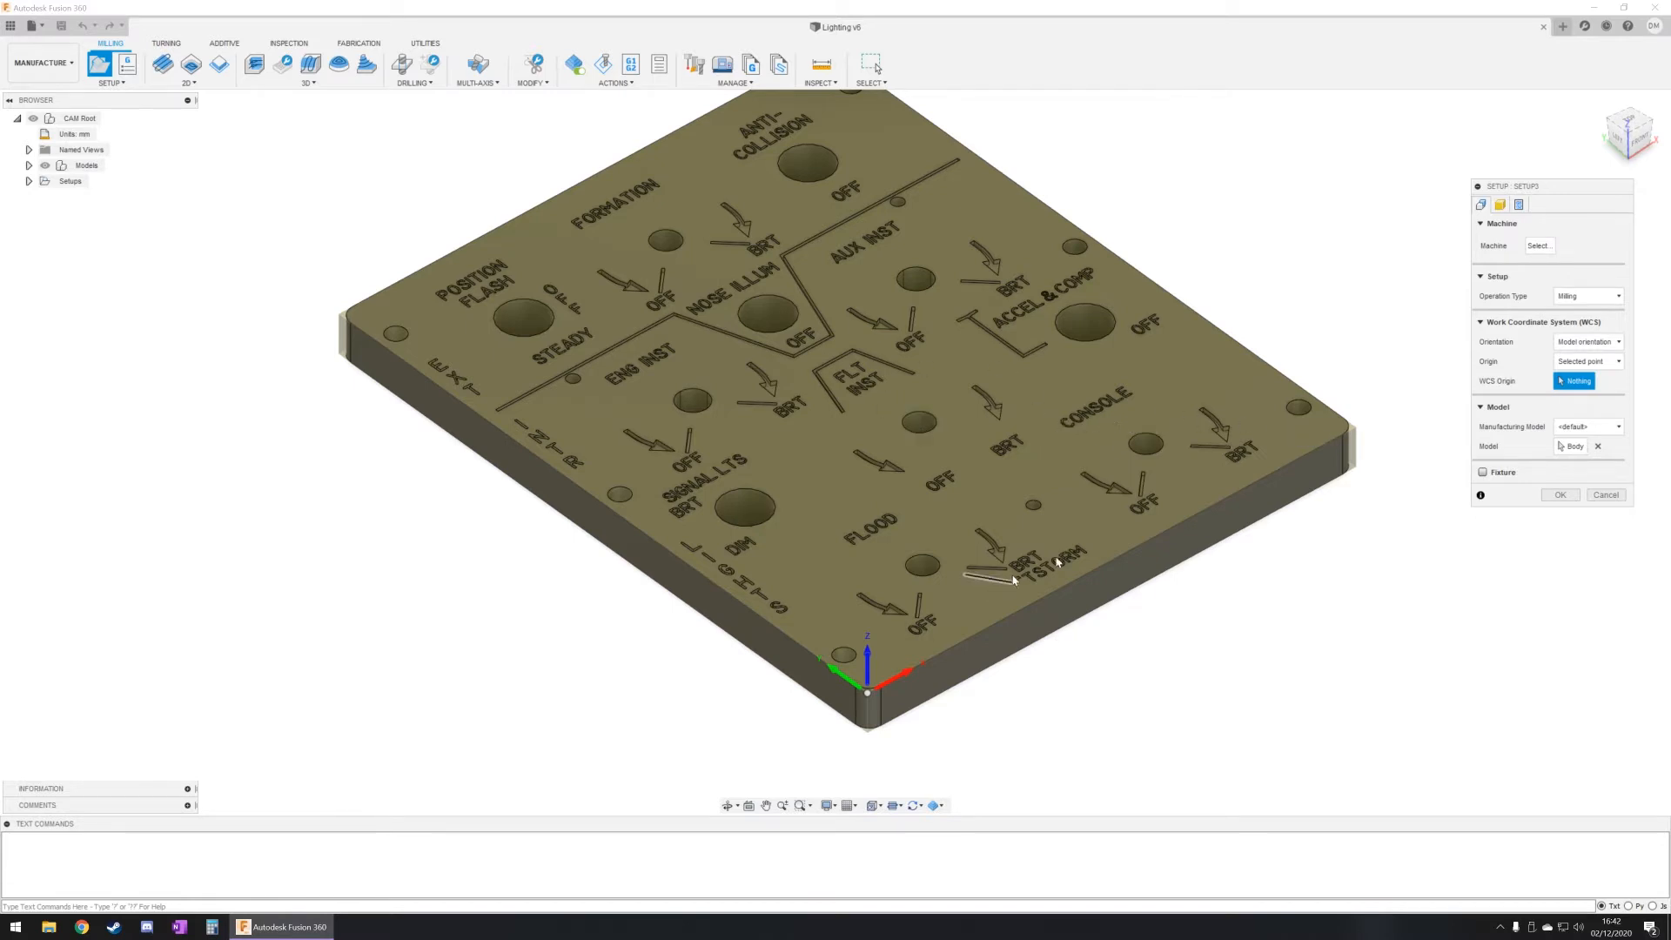
Step: Set the WCS orientation to Select Z axis/plane & X axis, using the panel's top face for the Z axis
left_click(1571, 345)
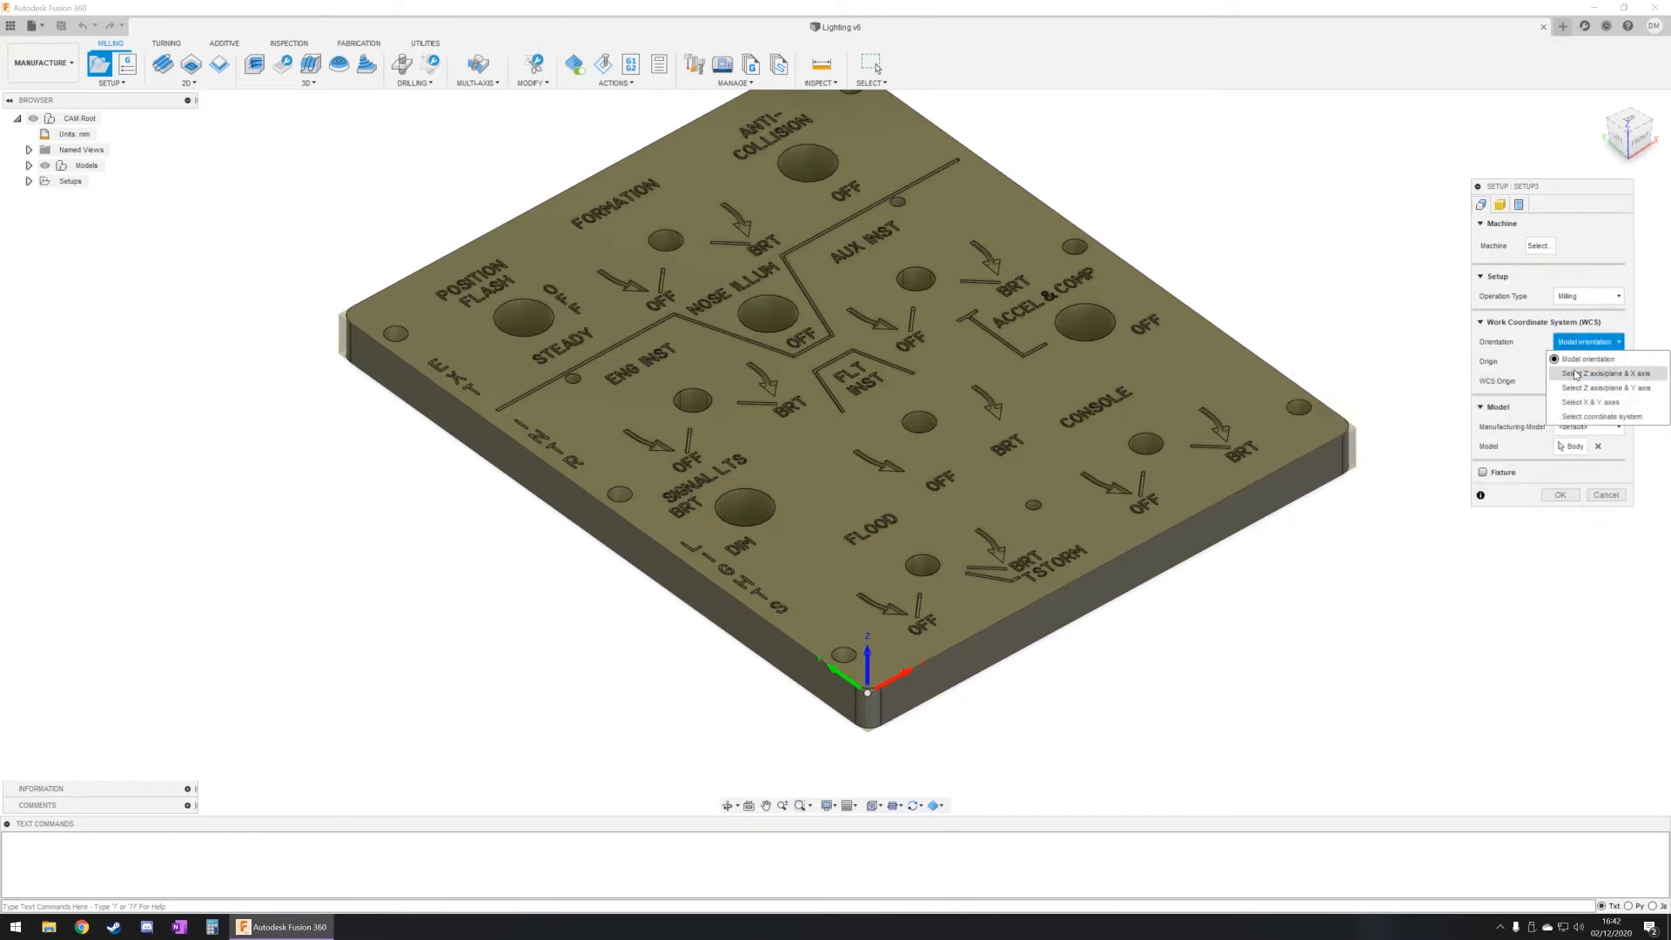
left_click(1577, 374)
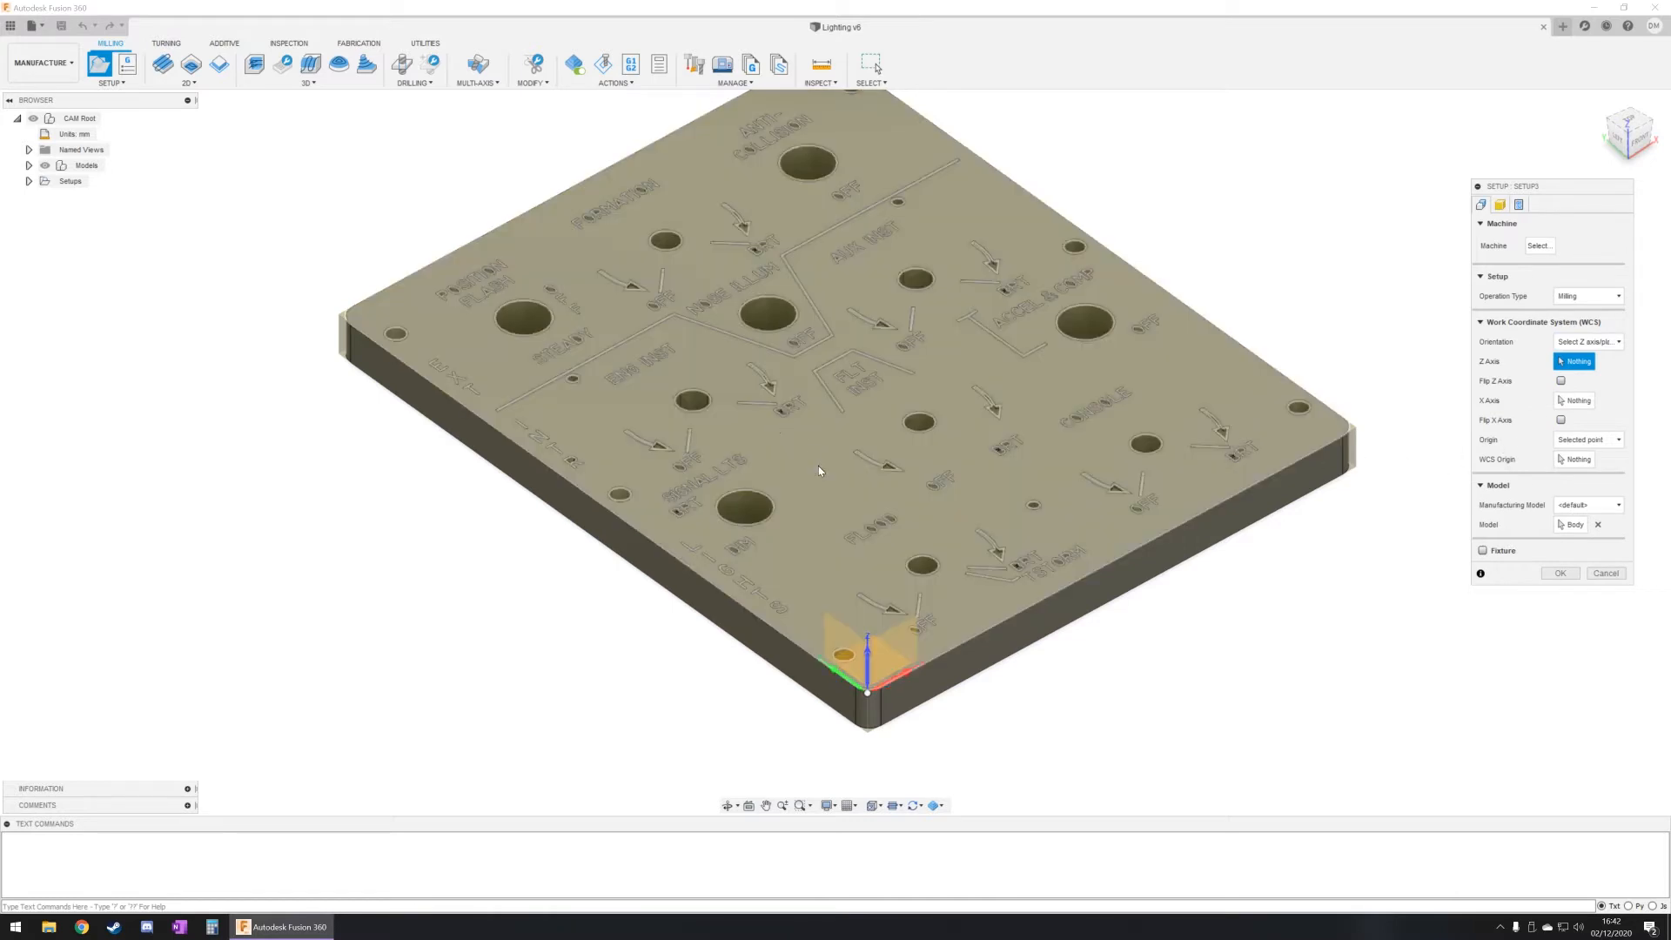
left_click(1604, 344)
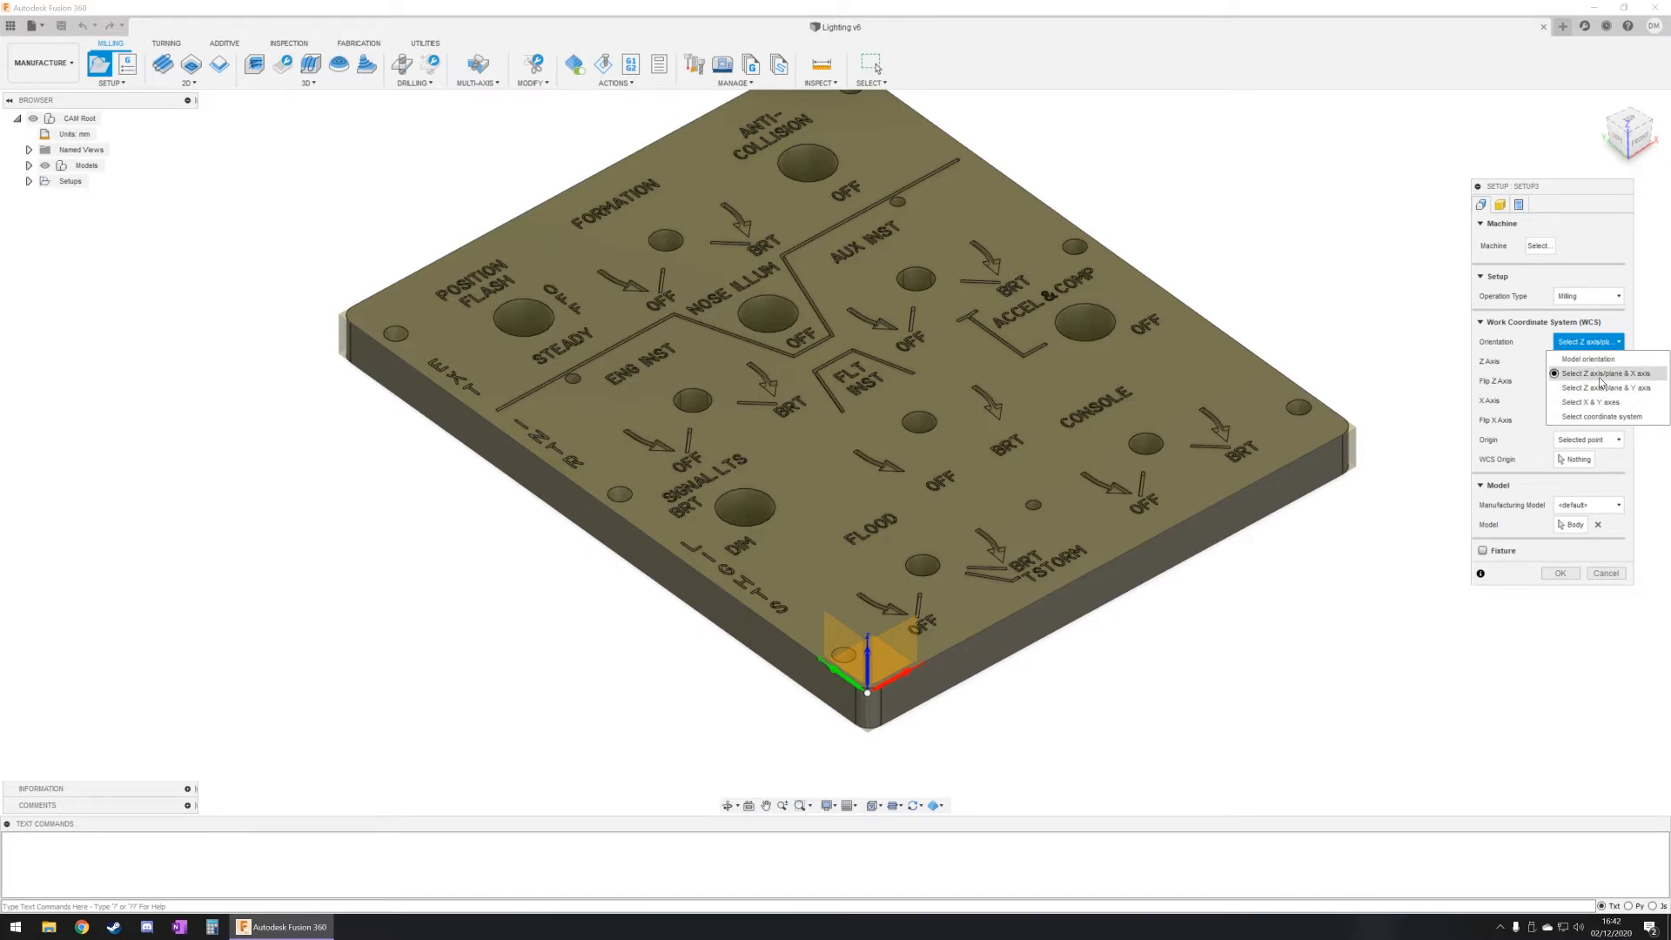
left_click(1600, 377)
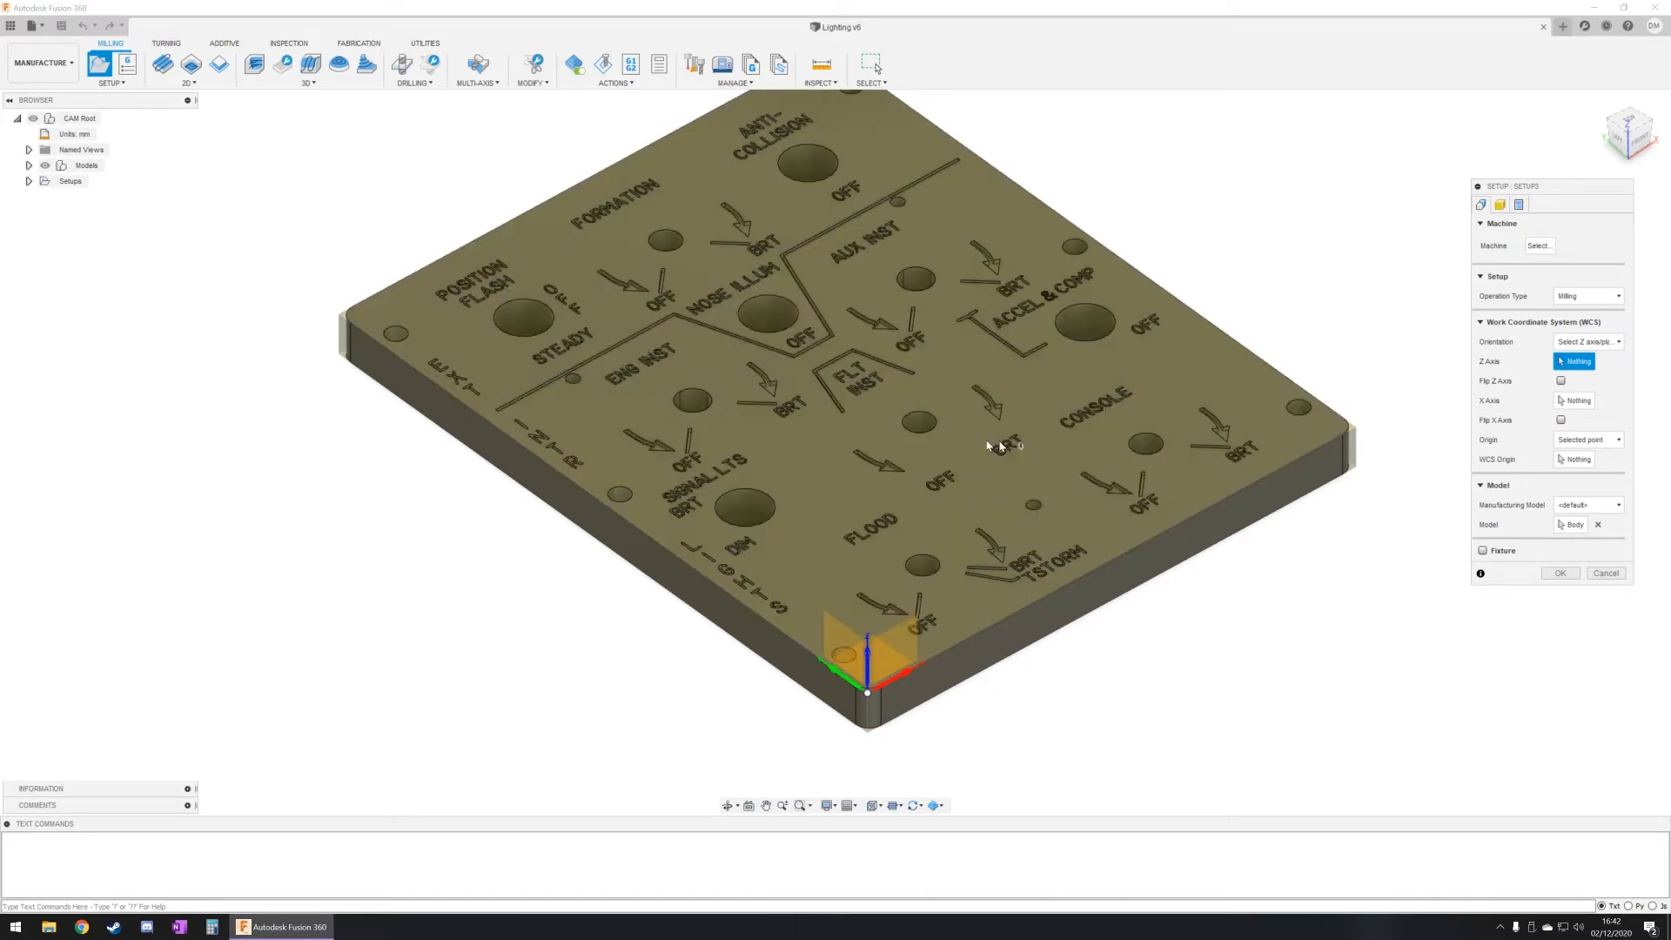
left_click(817, 446)
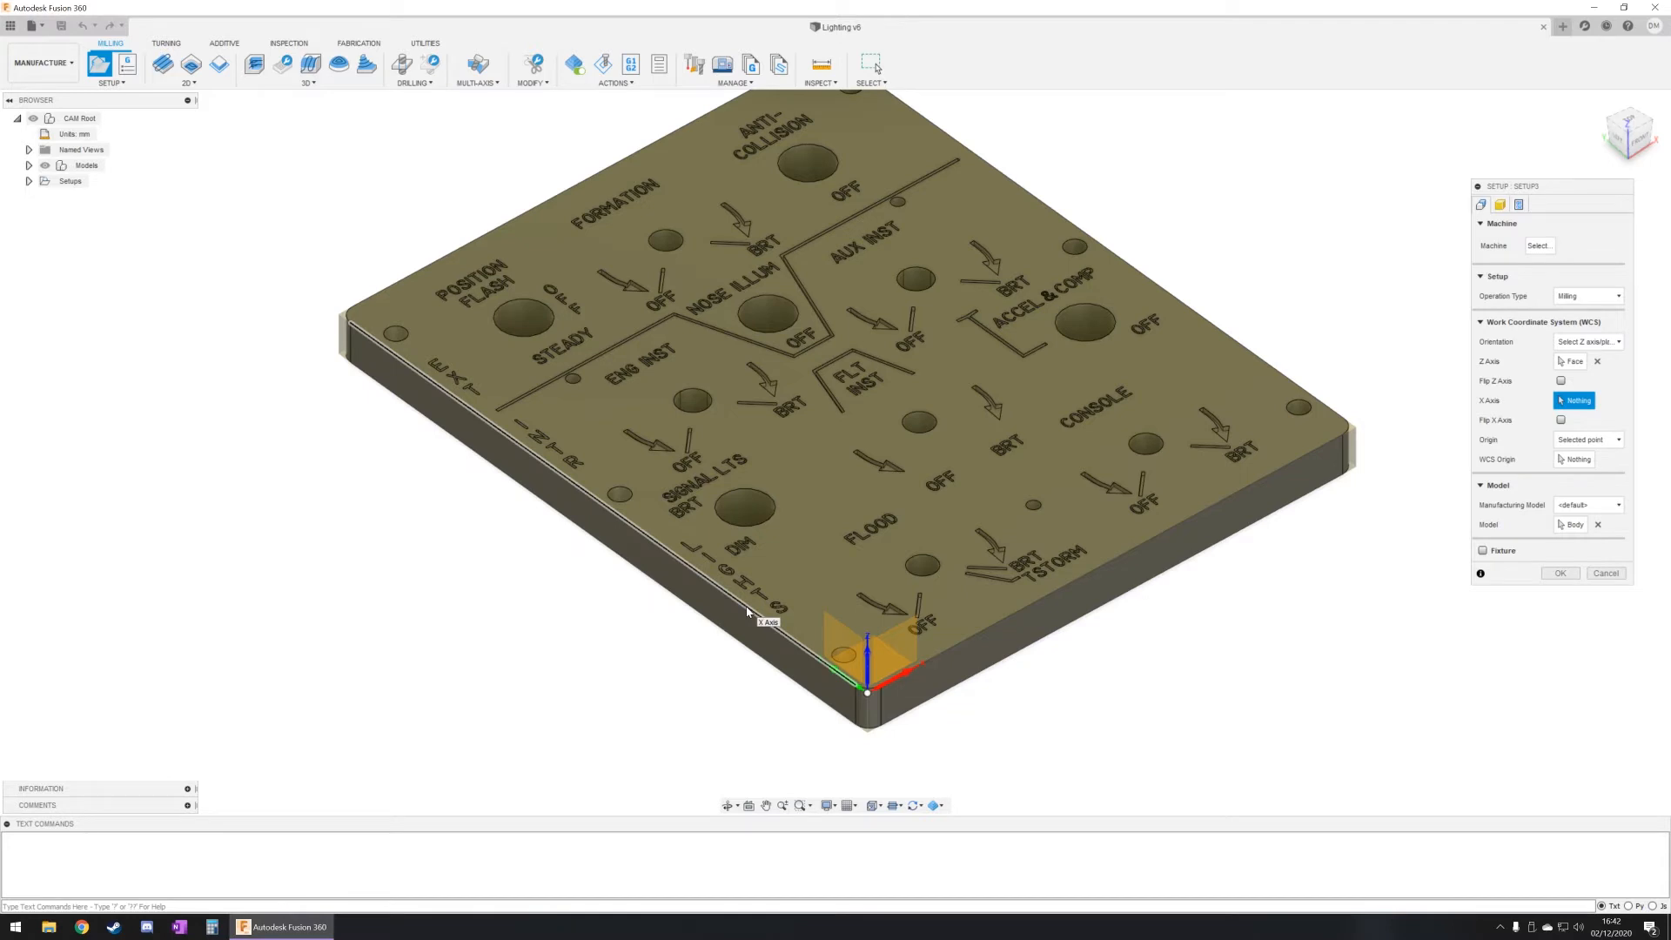
Step: Use the panel's top edge beside the LIGHTS lettering as the X axis, flip that axis and finish the setup
left_click(757, 613)
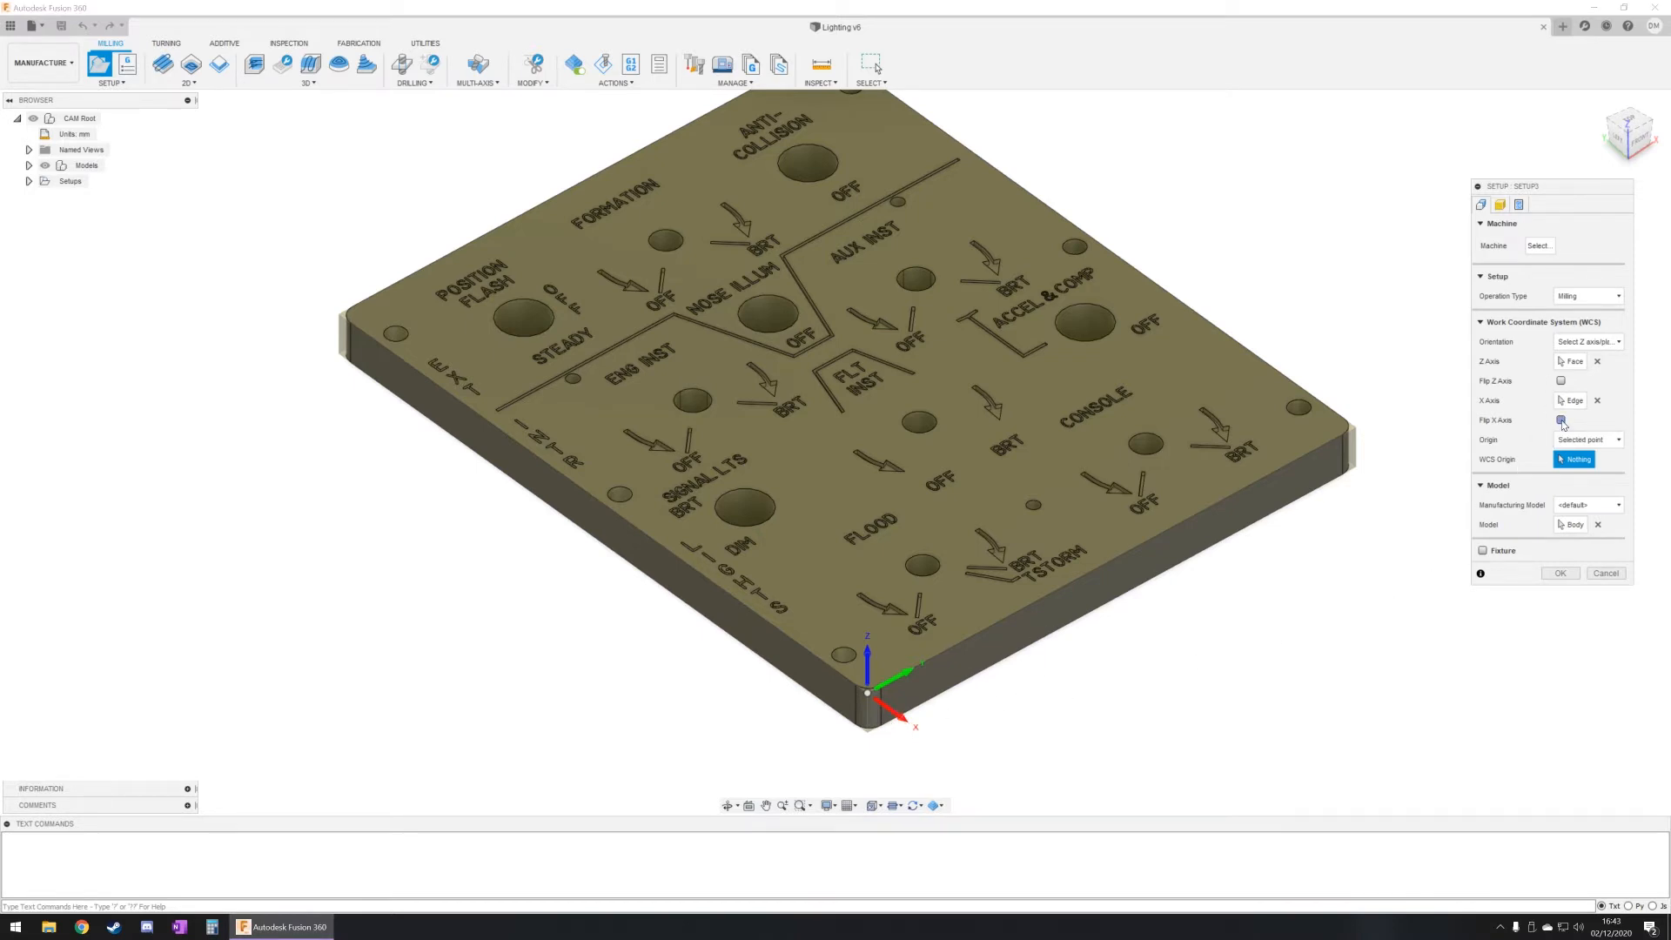
left_click(1562, 420)
left_click(1560, 572)
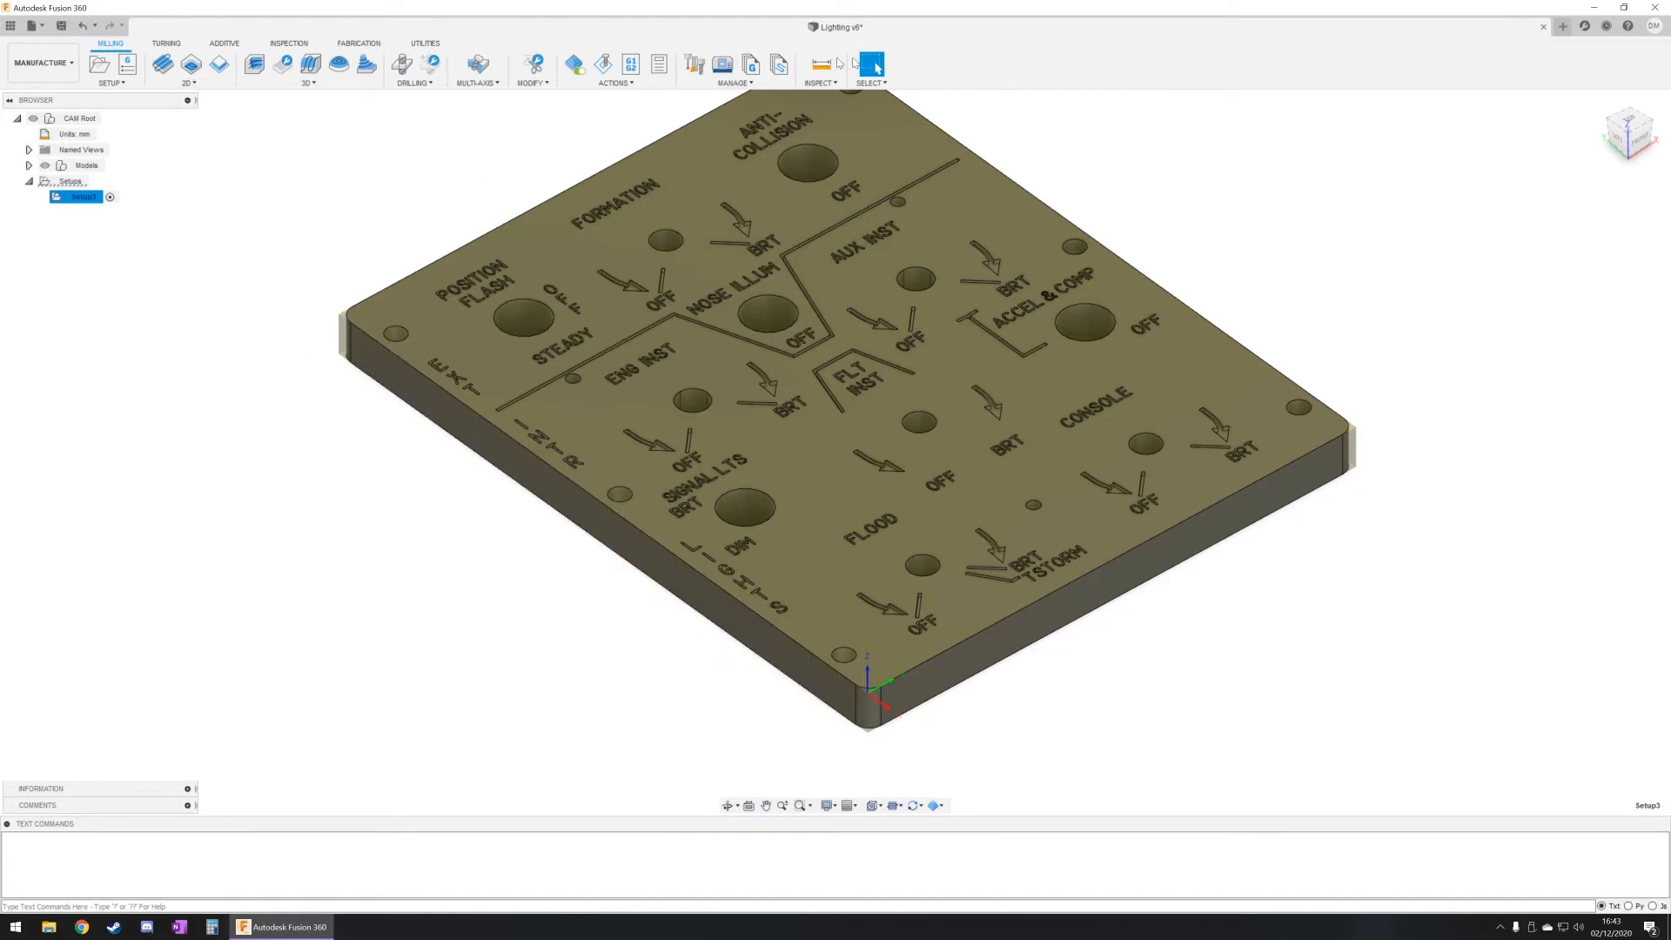
Step: Start a 2D Contour operation and assign the 2 mm Single Fluted Slot Drill from the cloud Slot Mills library as its tool
middle_click_drag(1190, 224, 1169, 287)
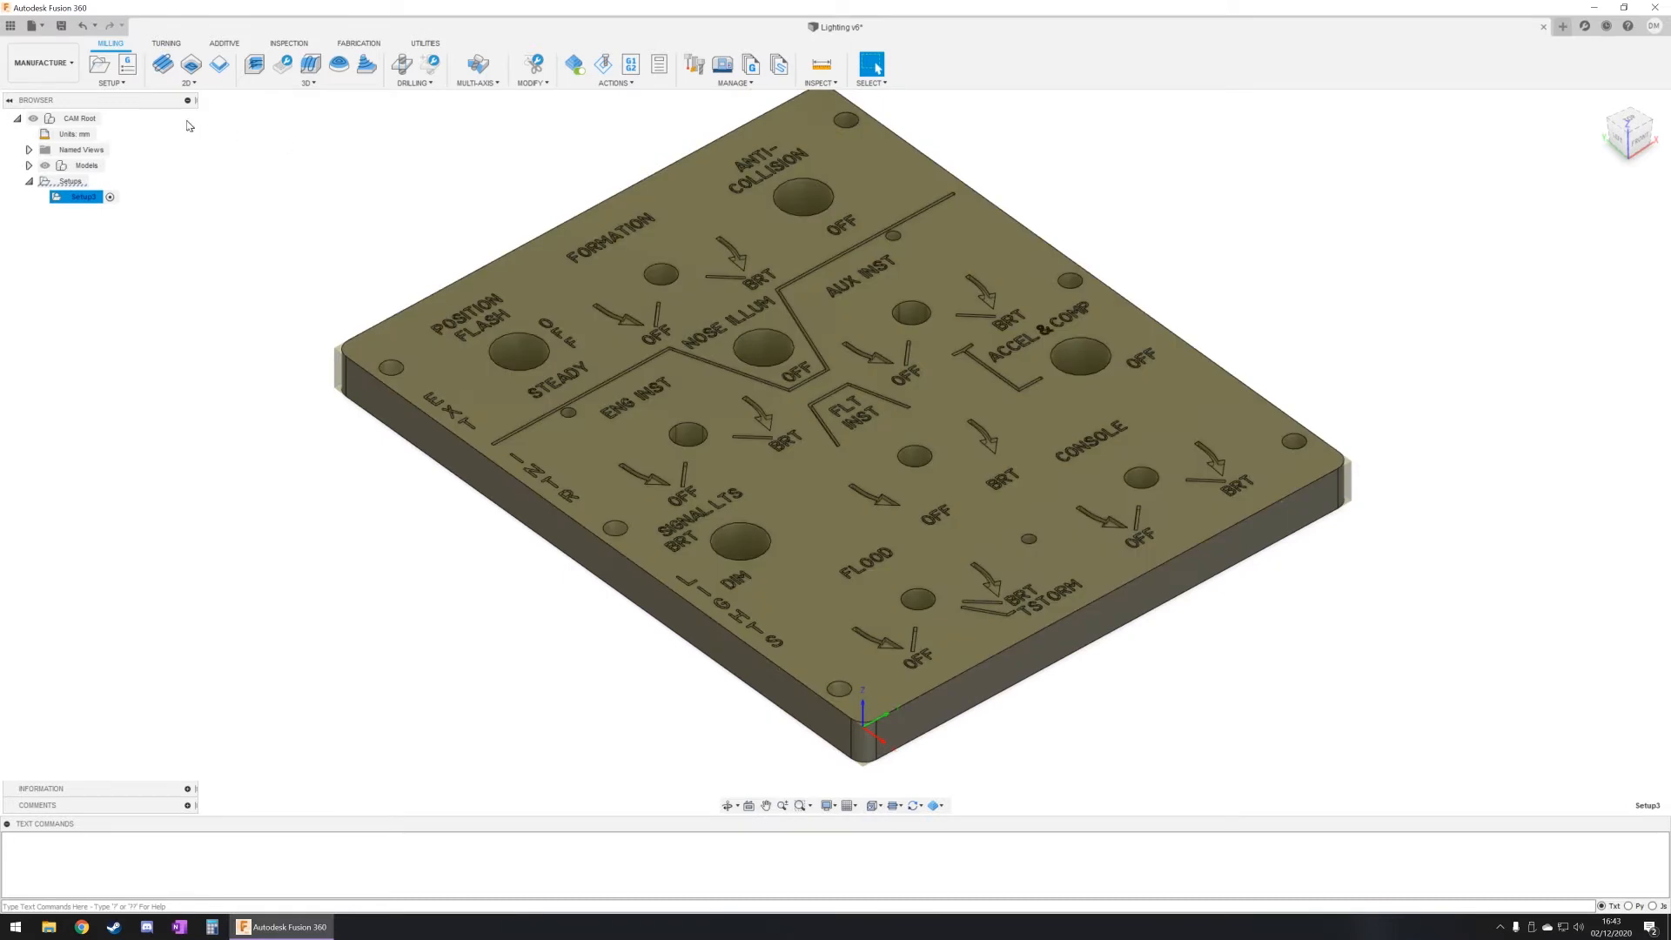
left_click(184, 84)
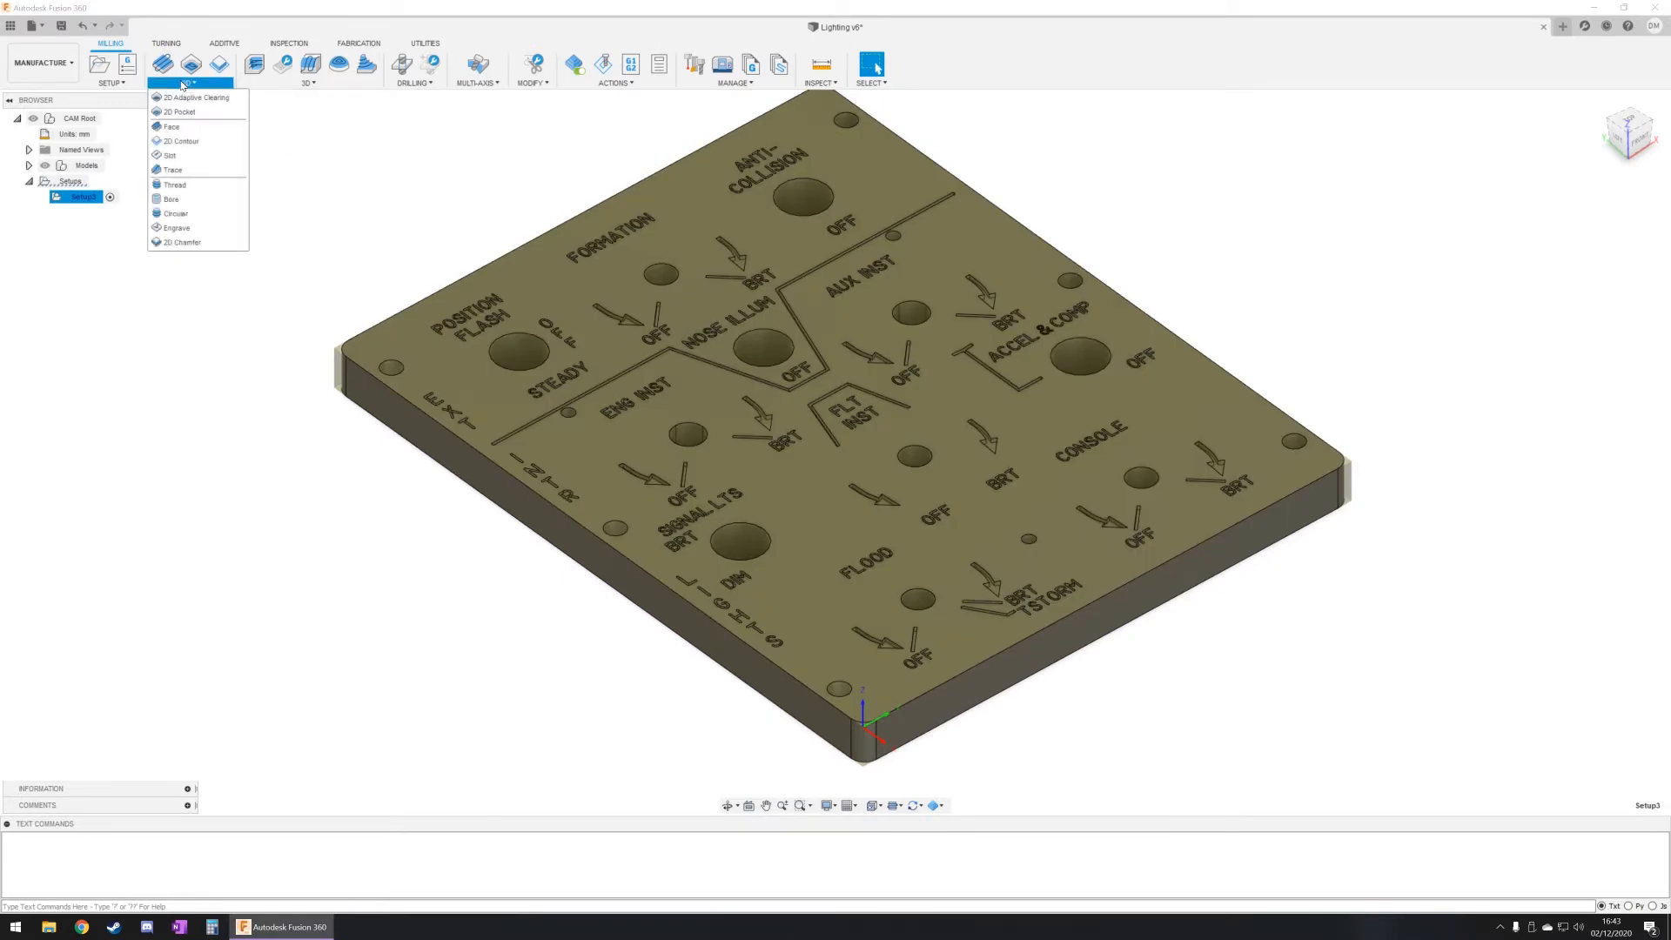
left_click(182, 141)
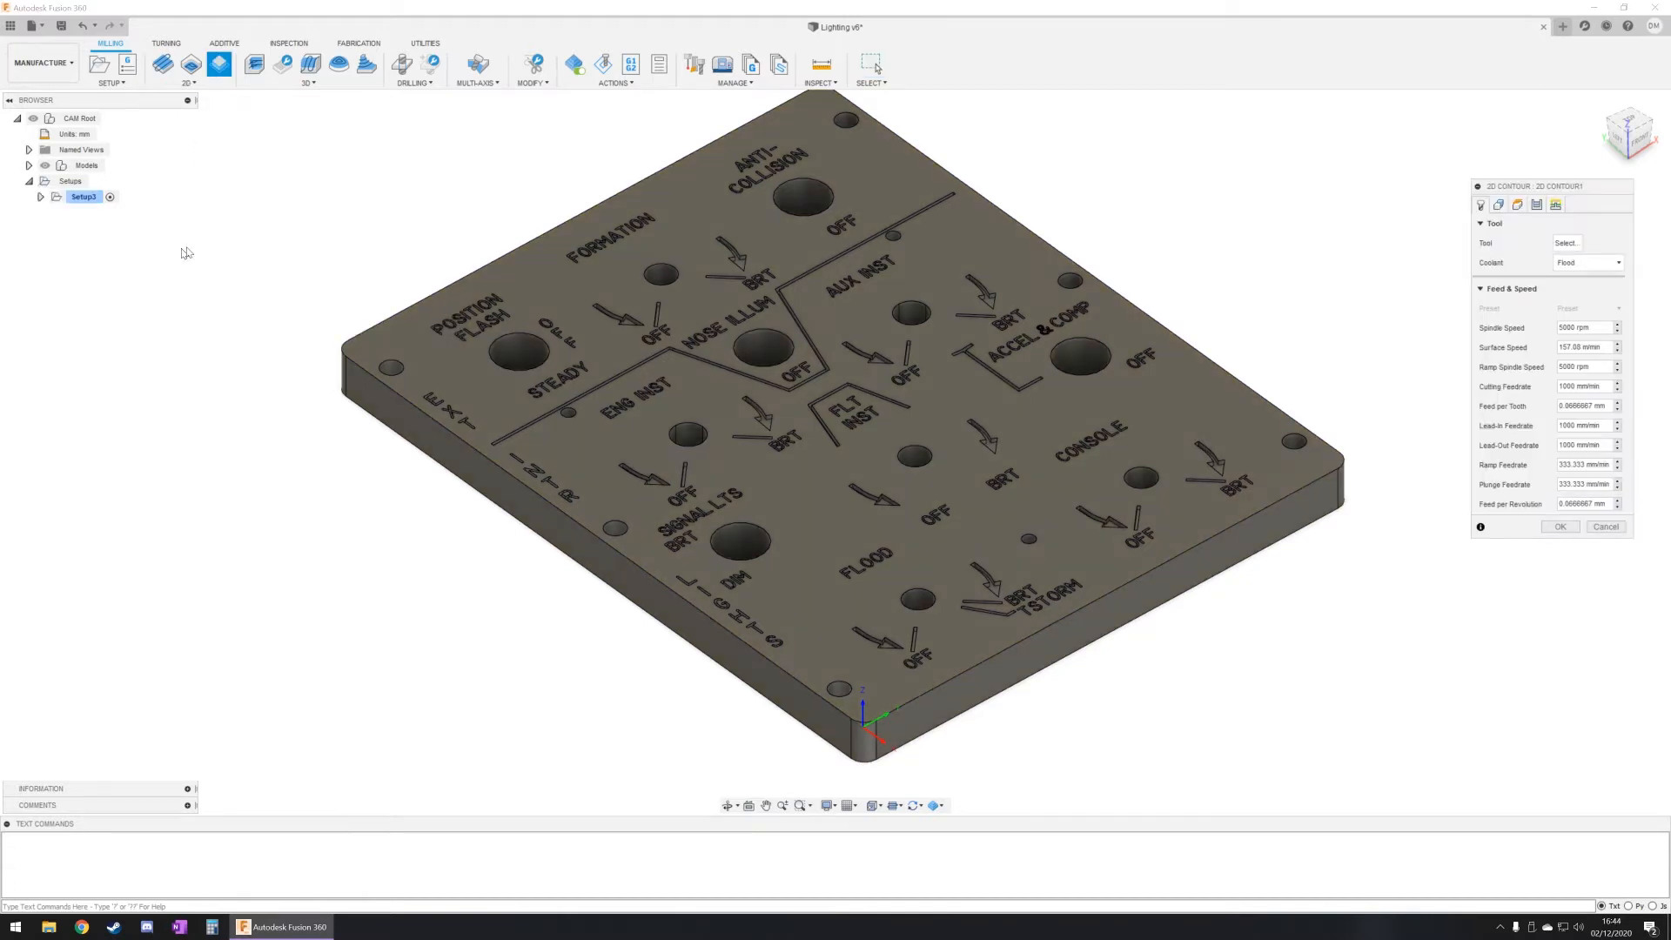
left_click(1570, 244)
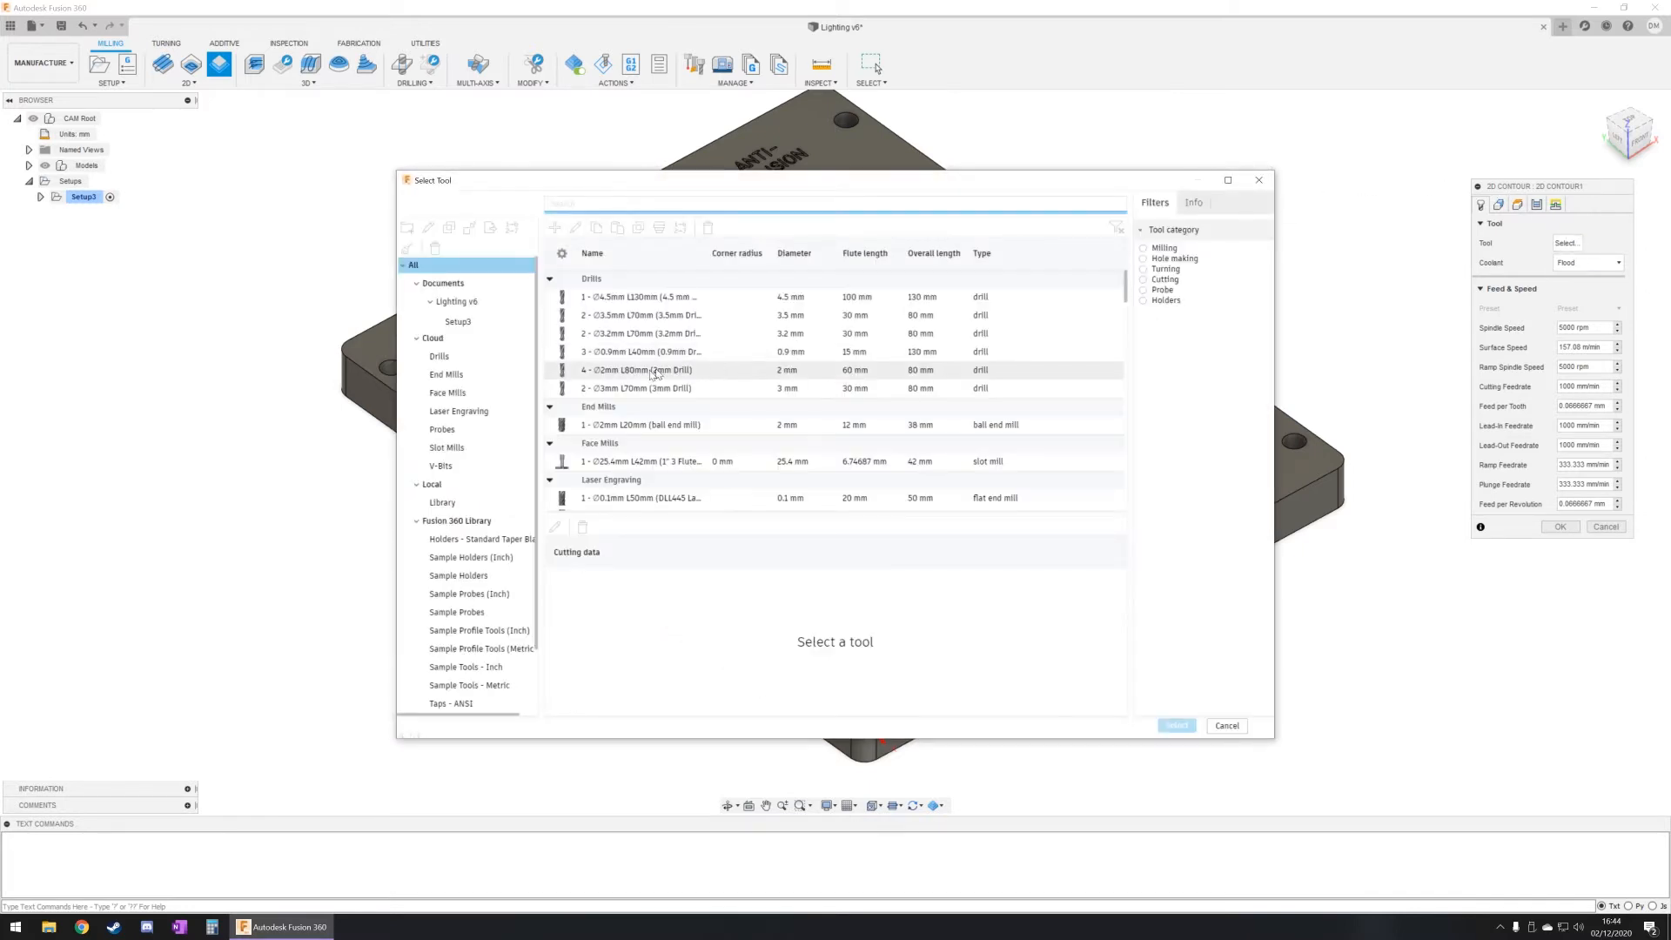
left_click(465, 371)
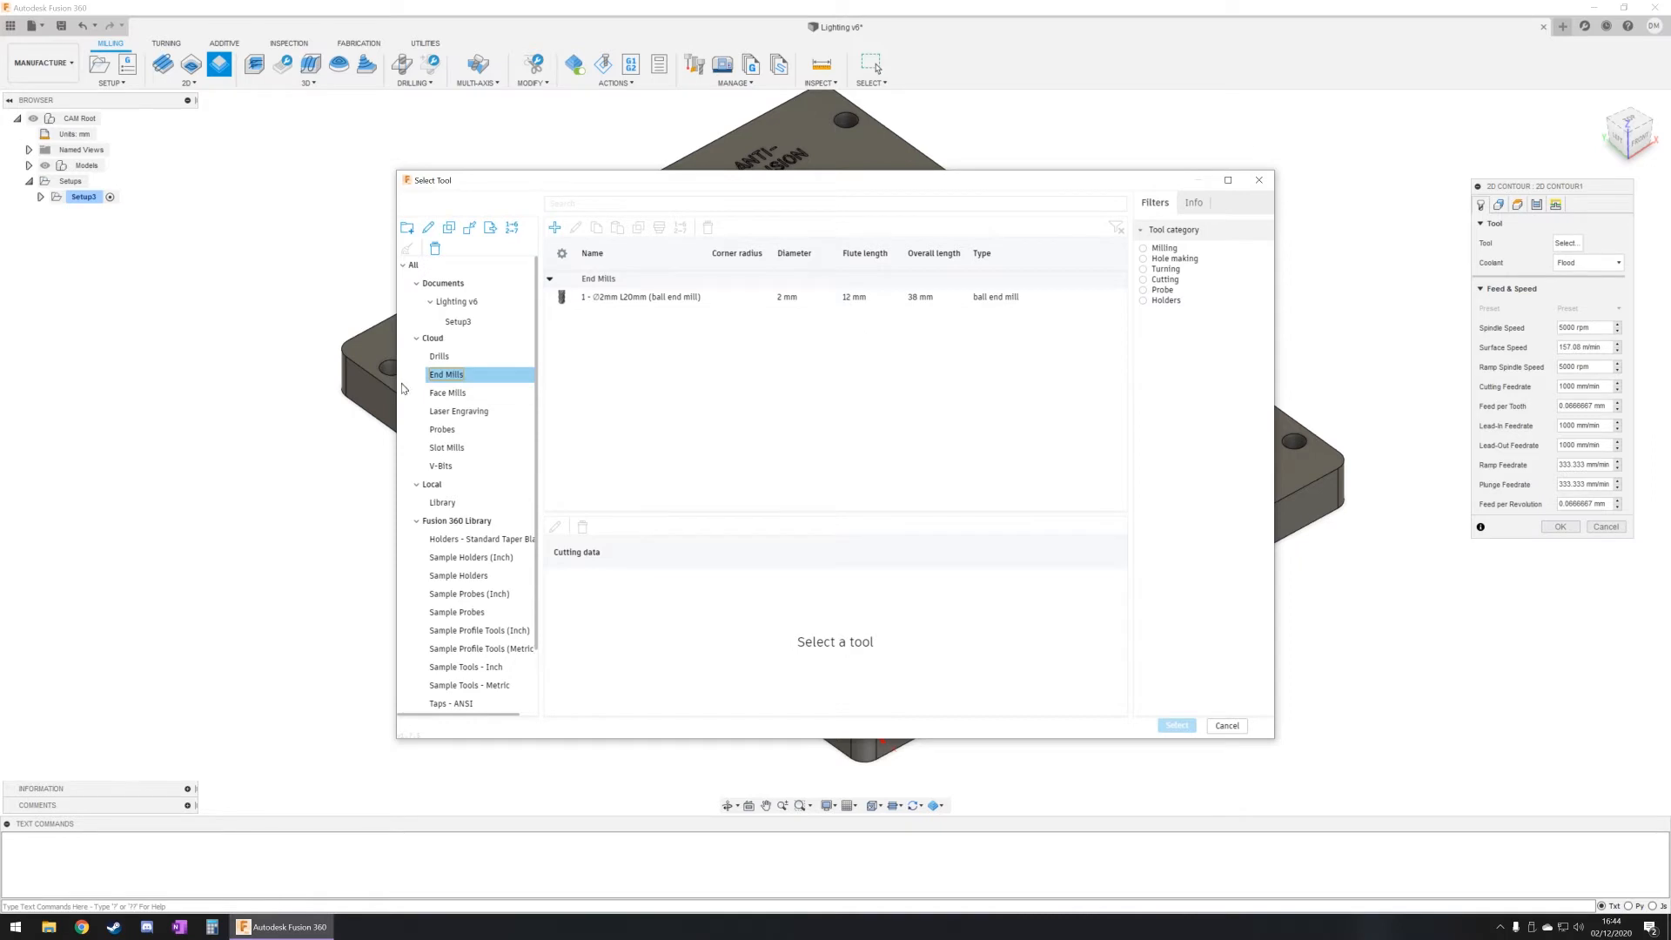
left_click(447, 447)
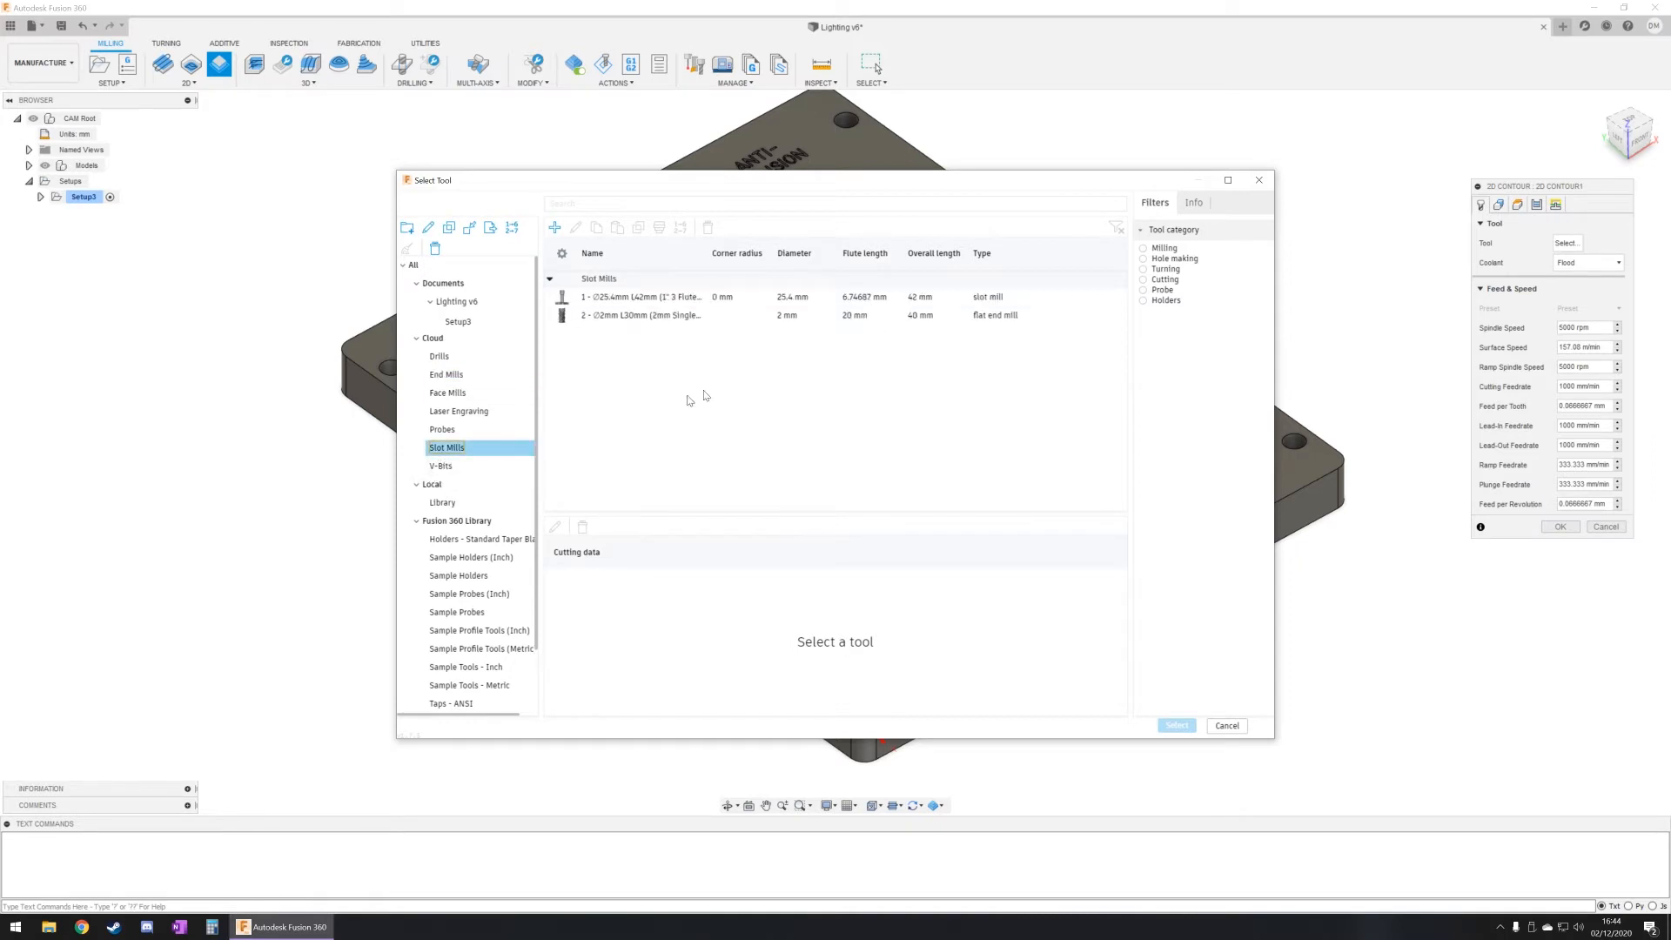
left_click(667, 317)
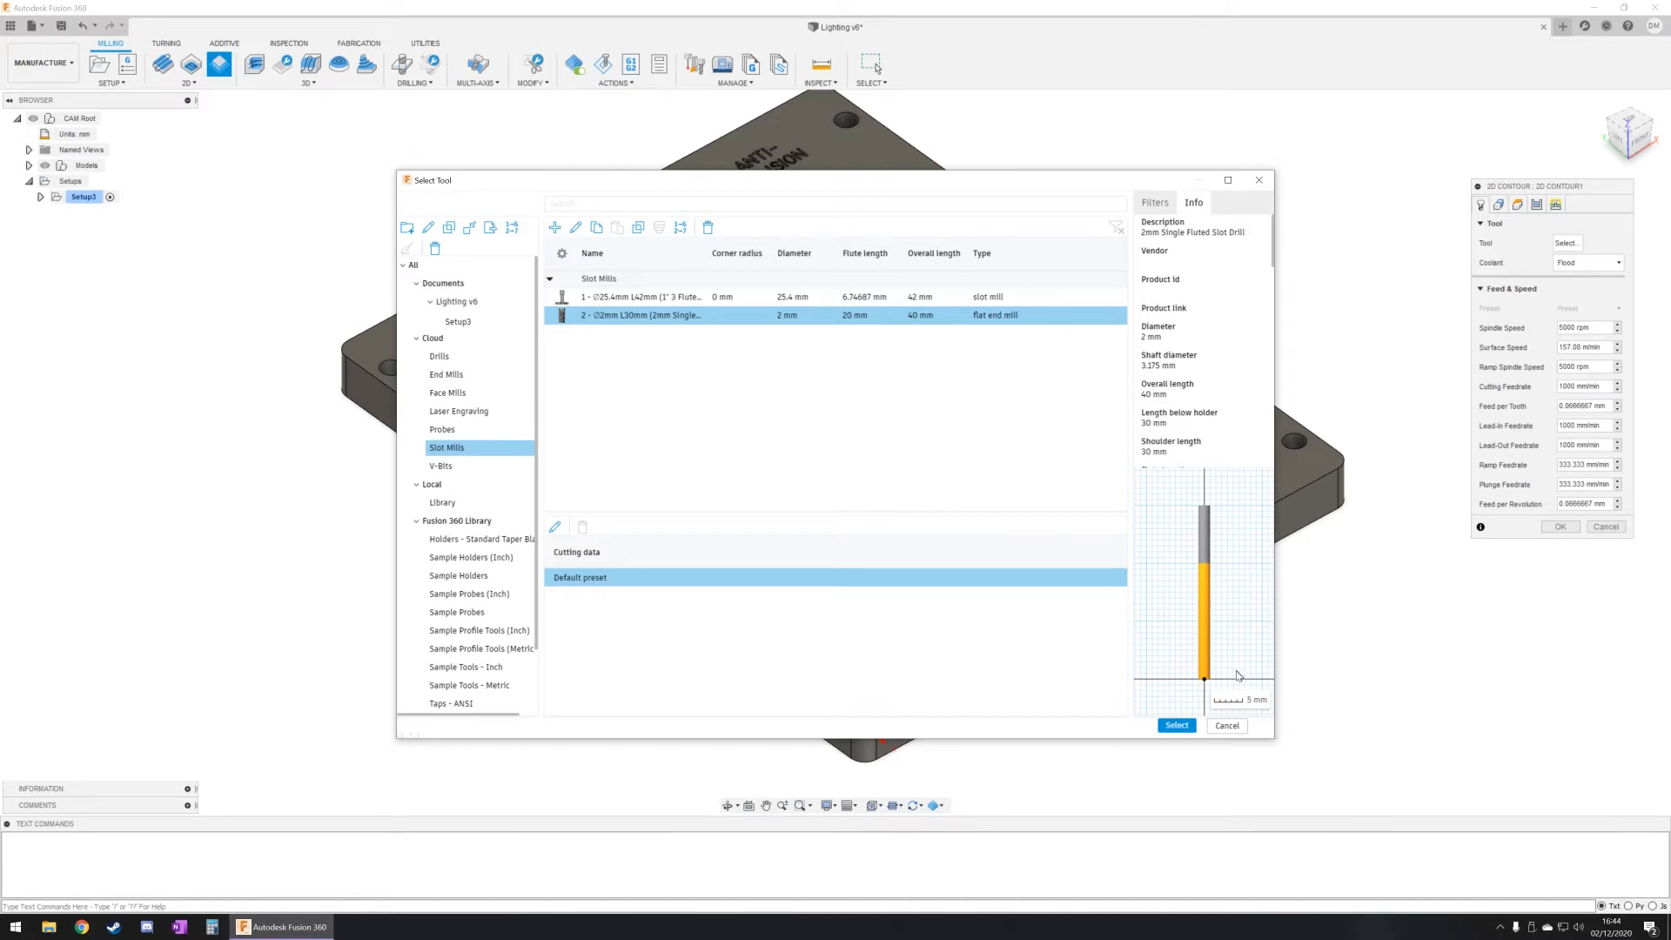
left_click(1189, 726)
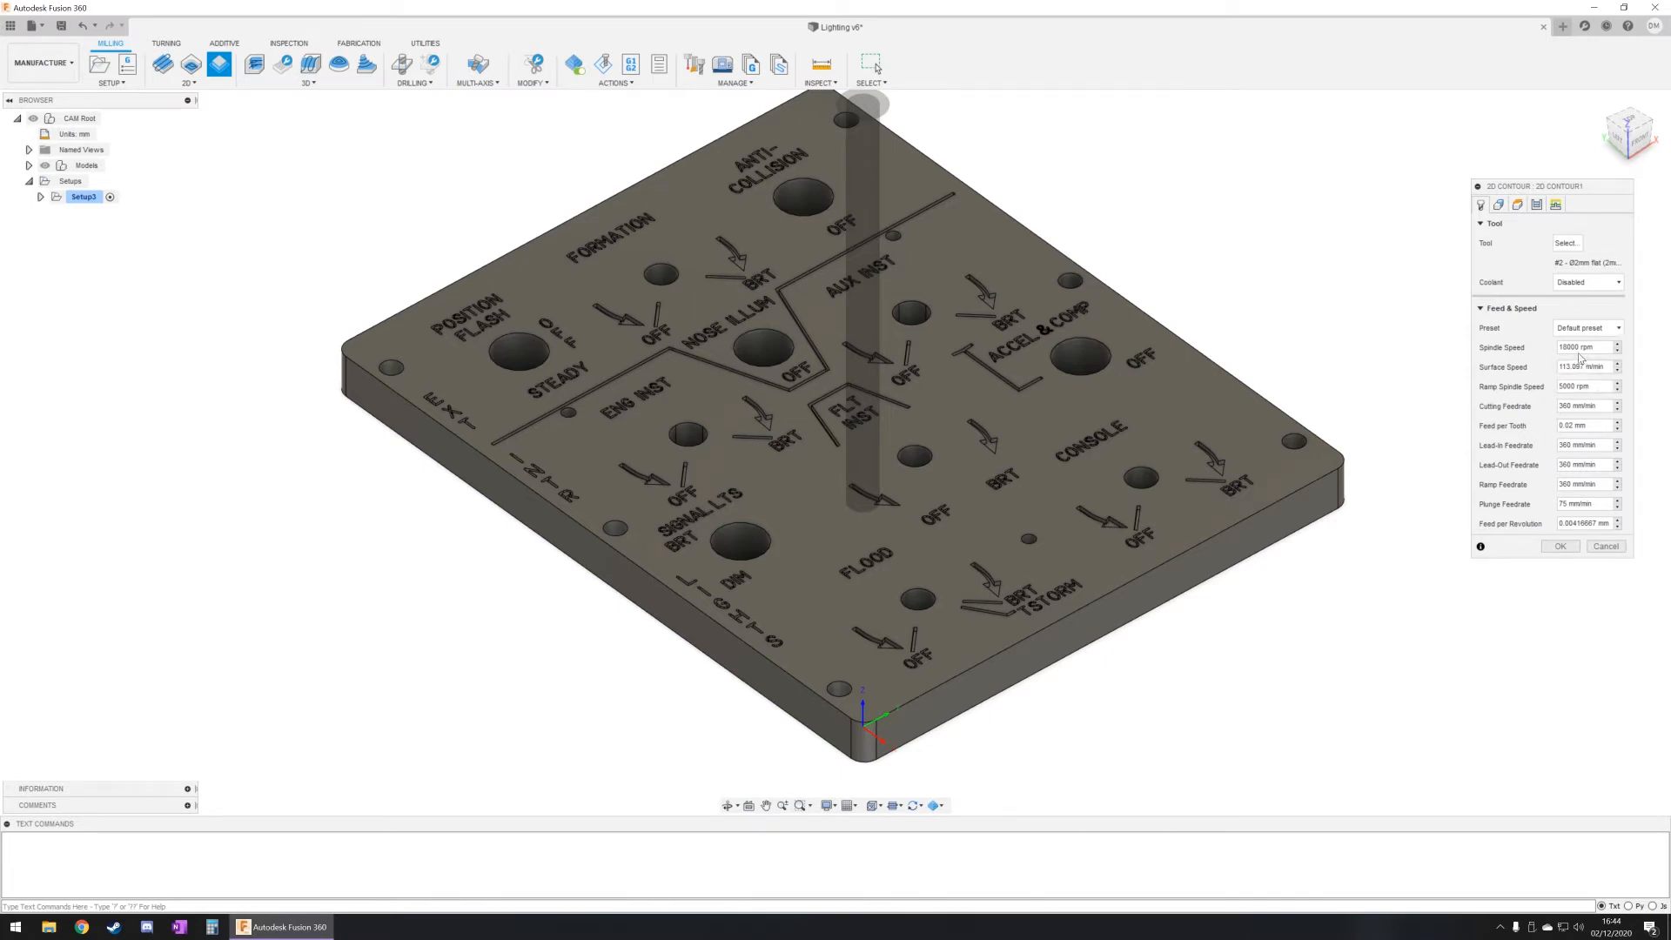
Step: Select the outer perimeter edge of the panel's top face as the contour to machine
left_click(1499, 205)
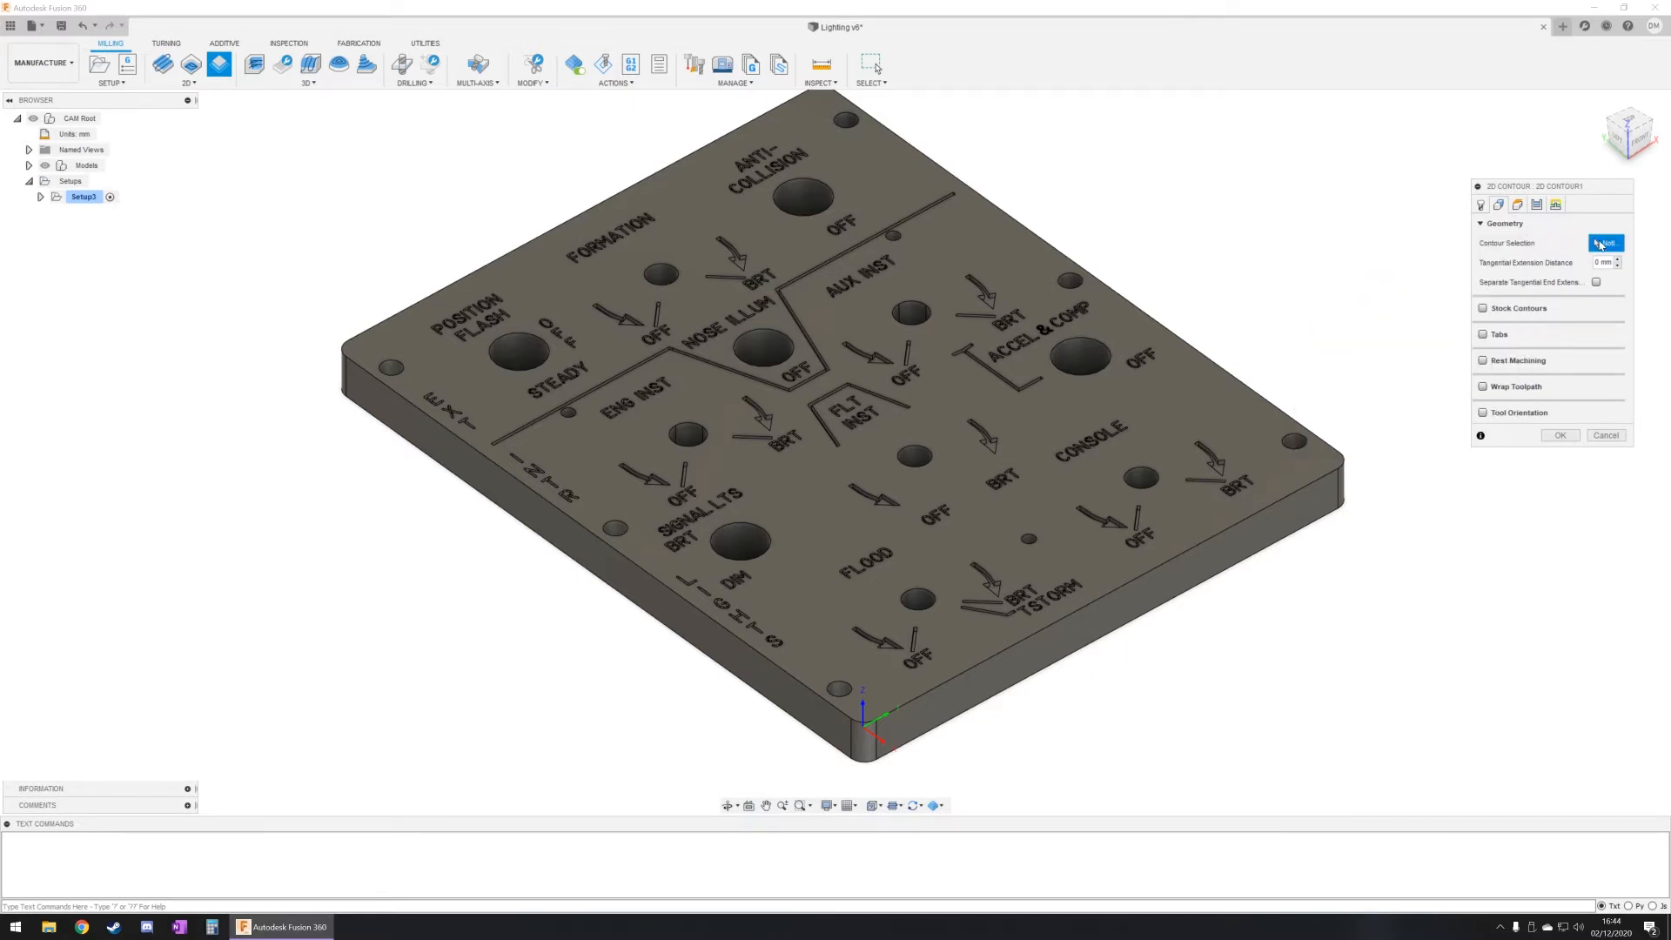
left_click(789, 681)
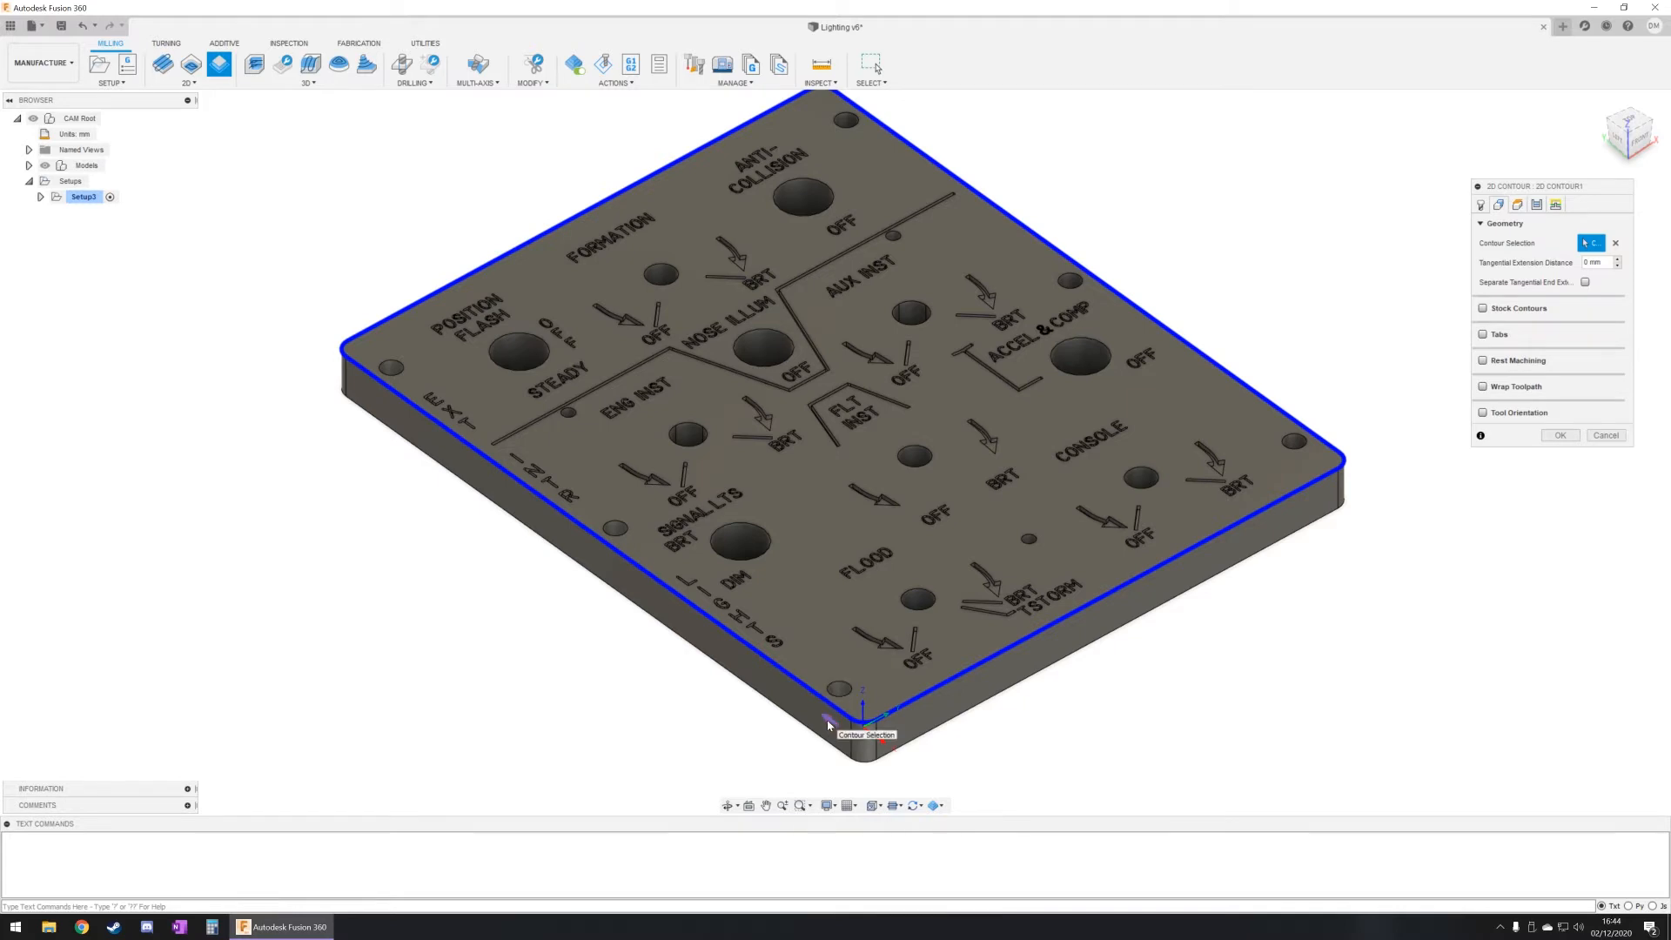
left_click(879, 738)
Step: Reference the contour operation's bottom height from Stock top with an offset of -4 mm
left_click(1517, 203)
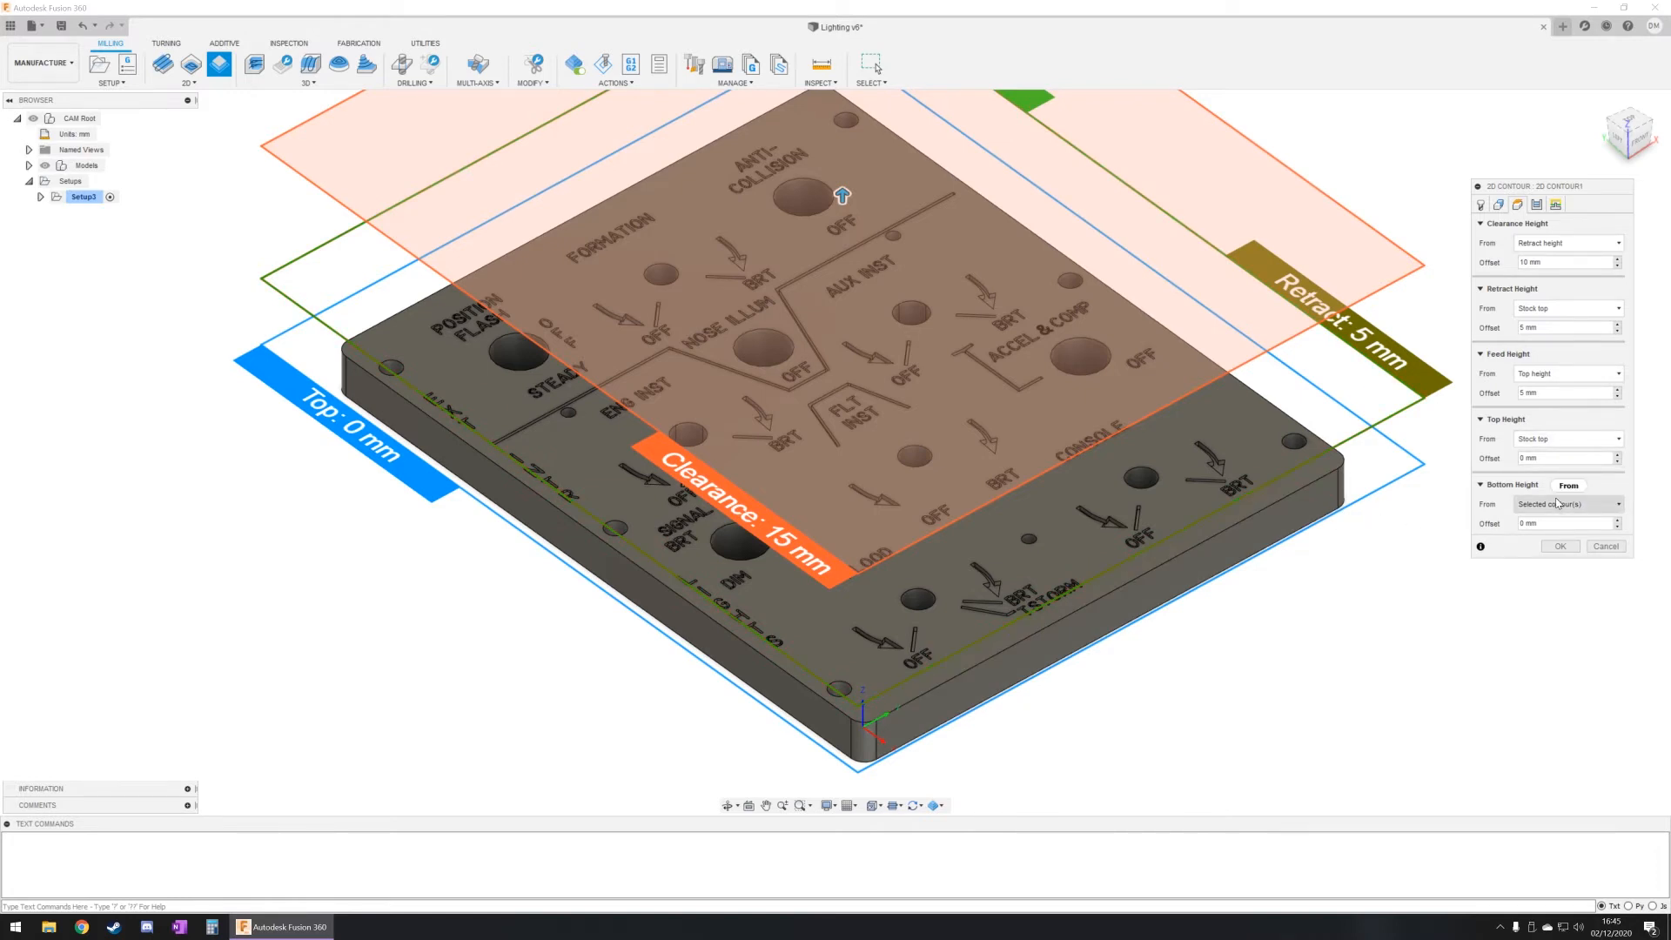
mouse_move(1552, 505)
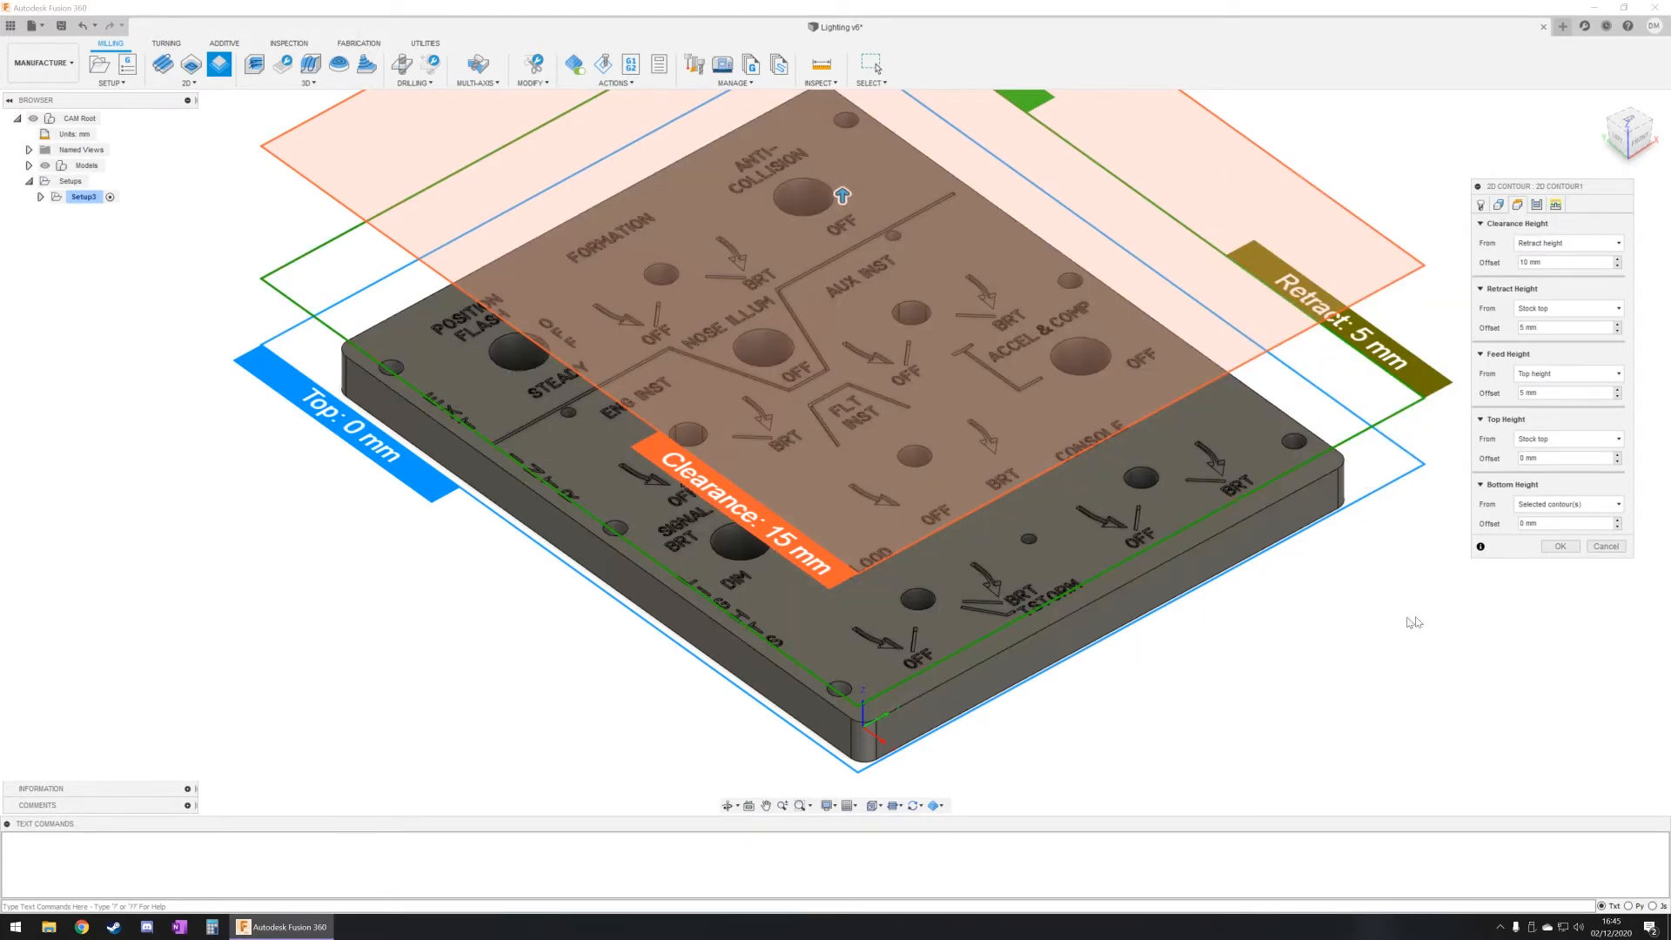
left_click(1539, 505)
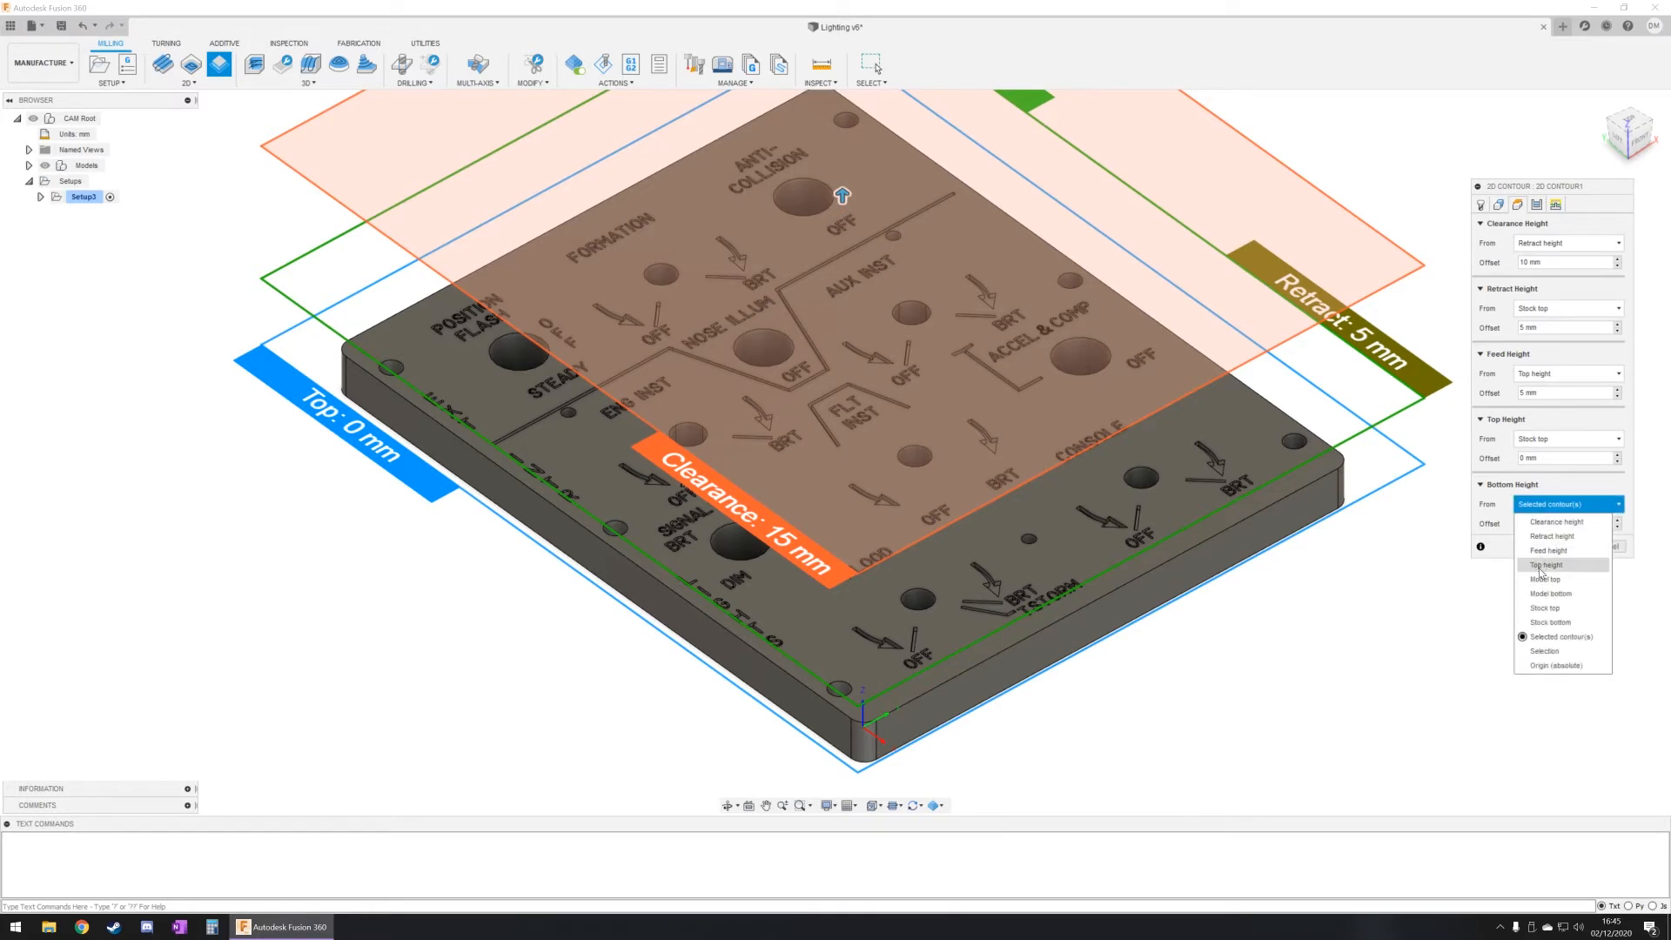
left_click(1562, 621)
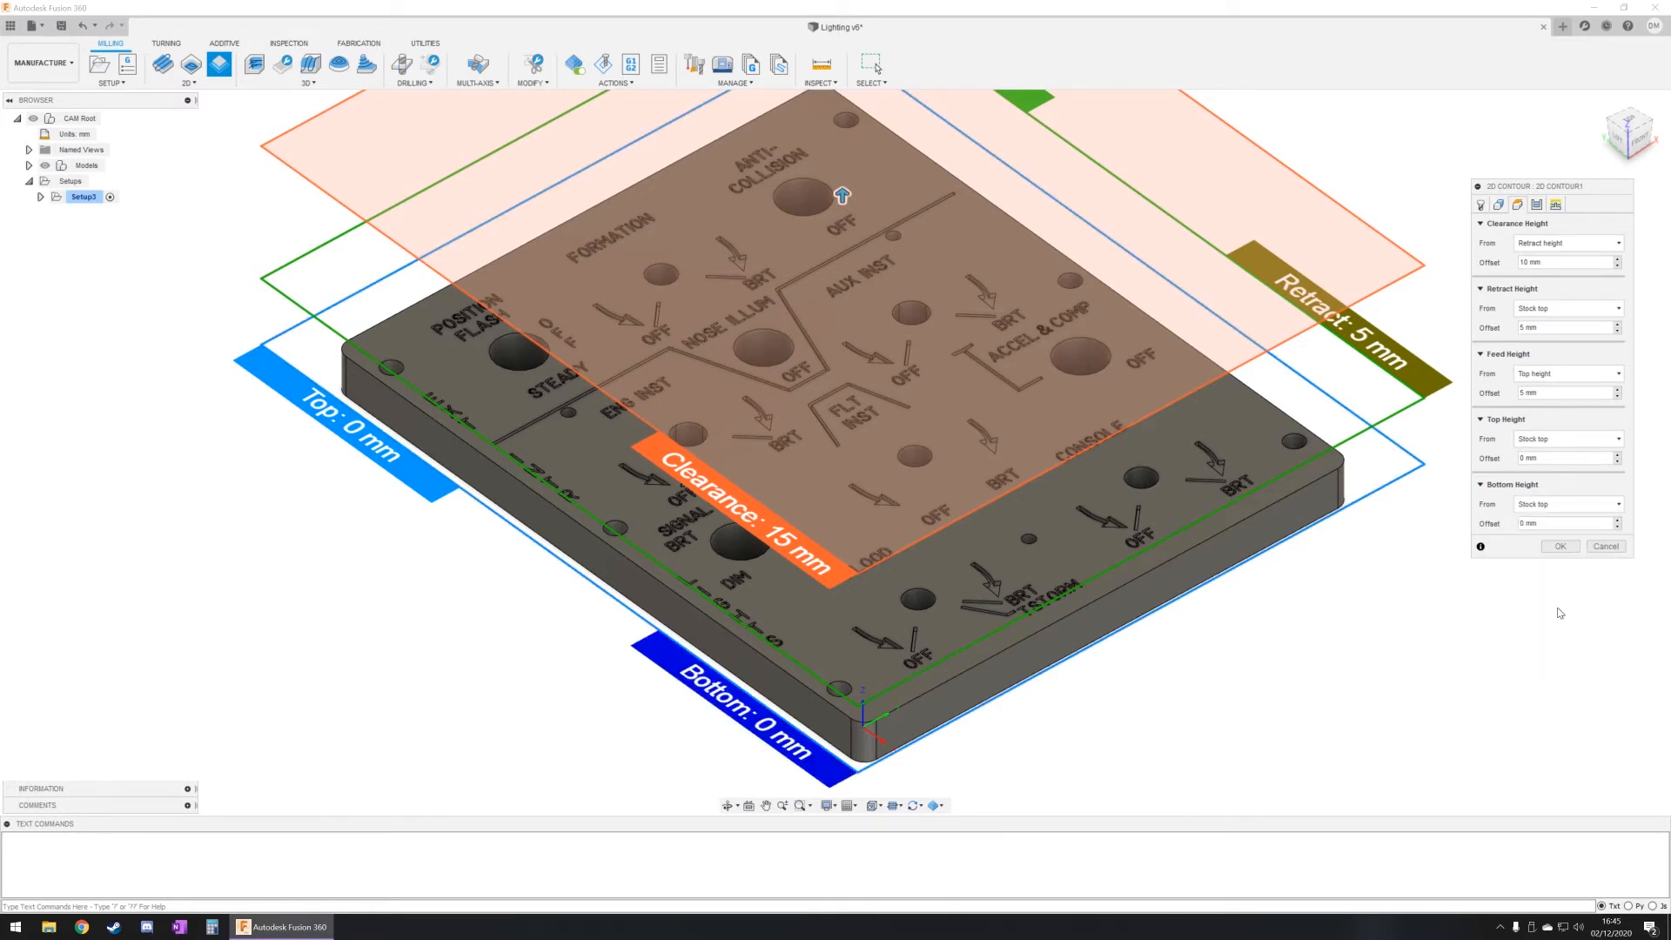
left_click_drag(1550, 522, 1482, 528)
type("-4")
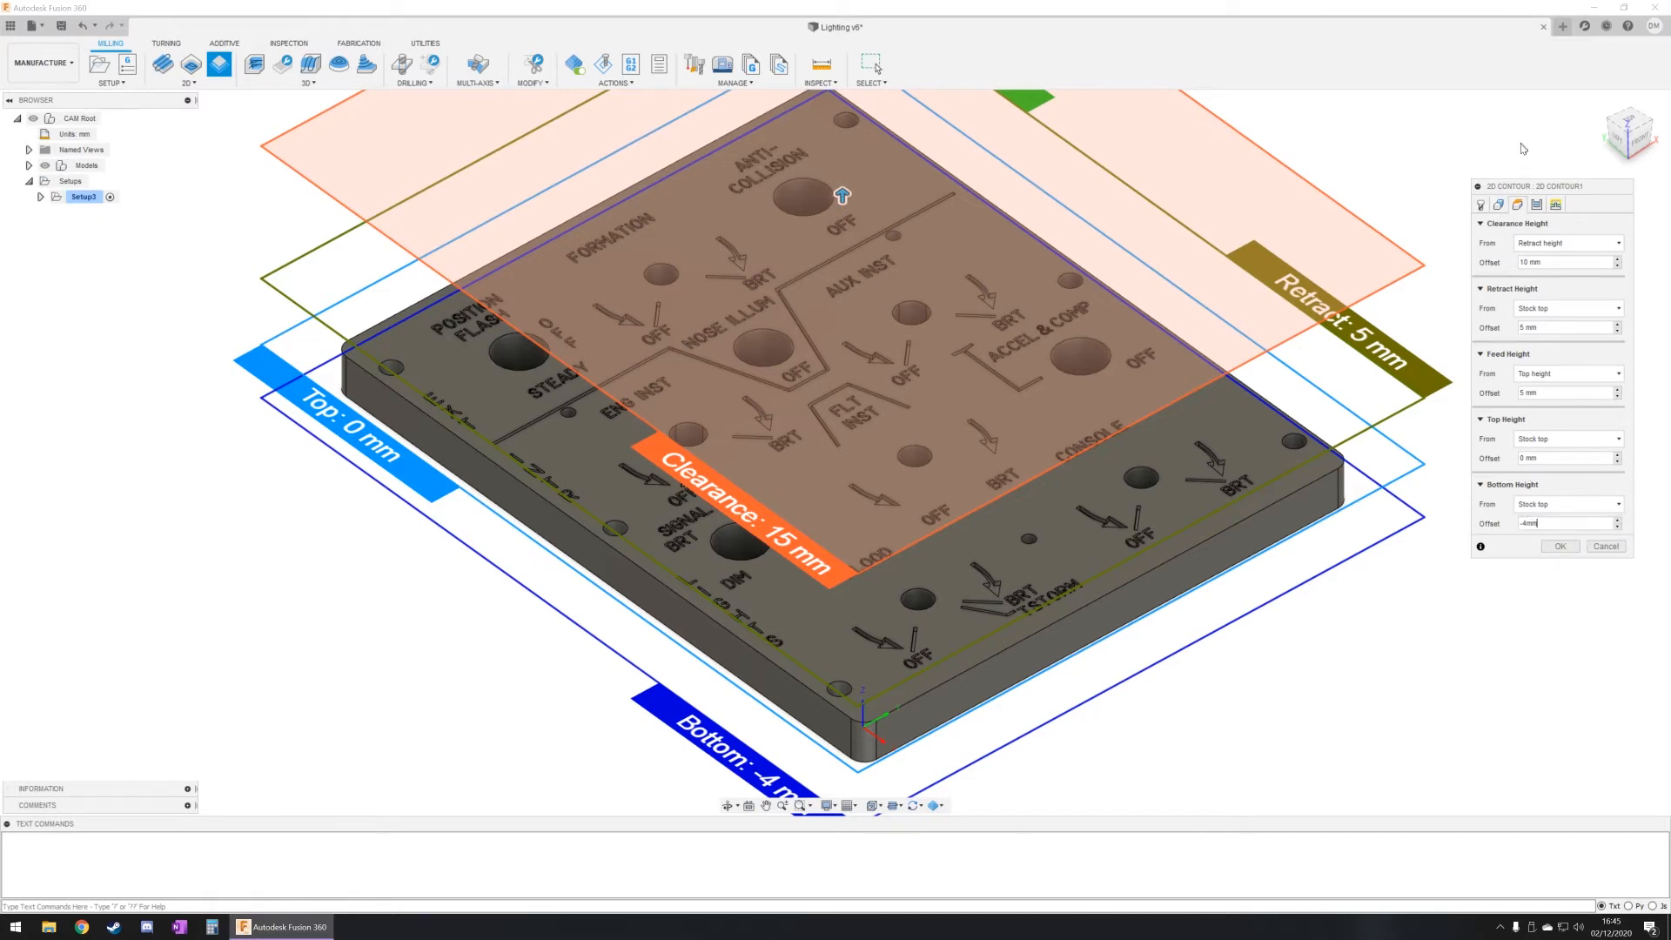
Step: Enable Multiple Depths with a 1.5 mm maximum roughing stepdown and even stepdowns, and finish the contour operation
left_click(1537, 203)
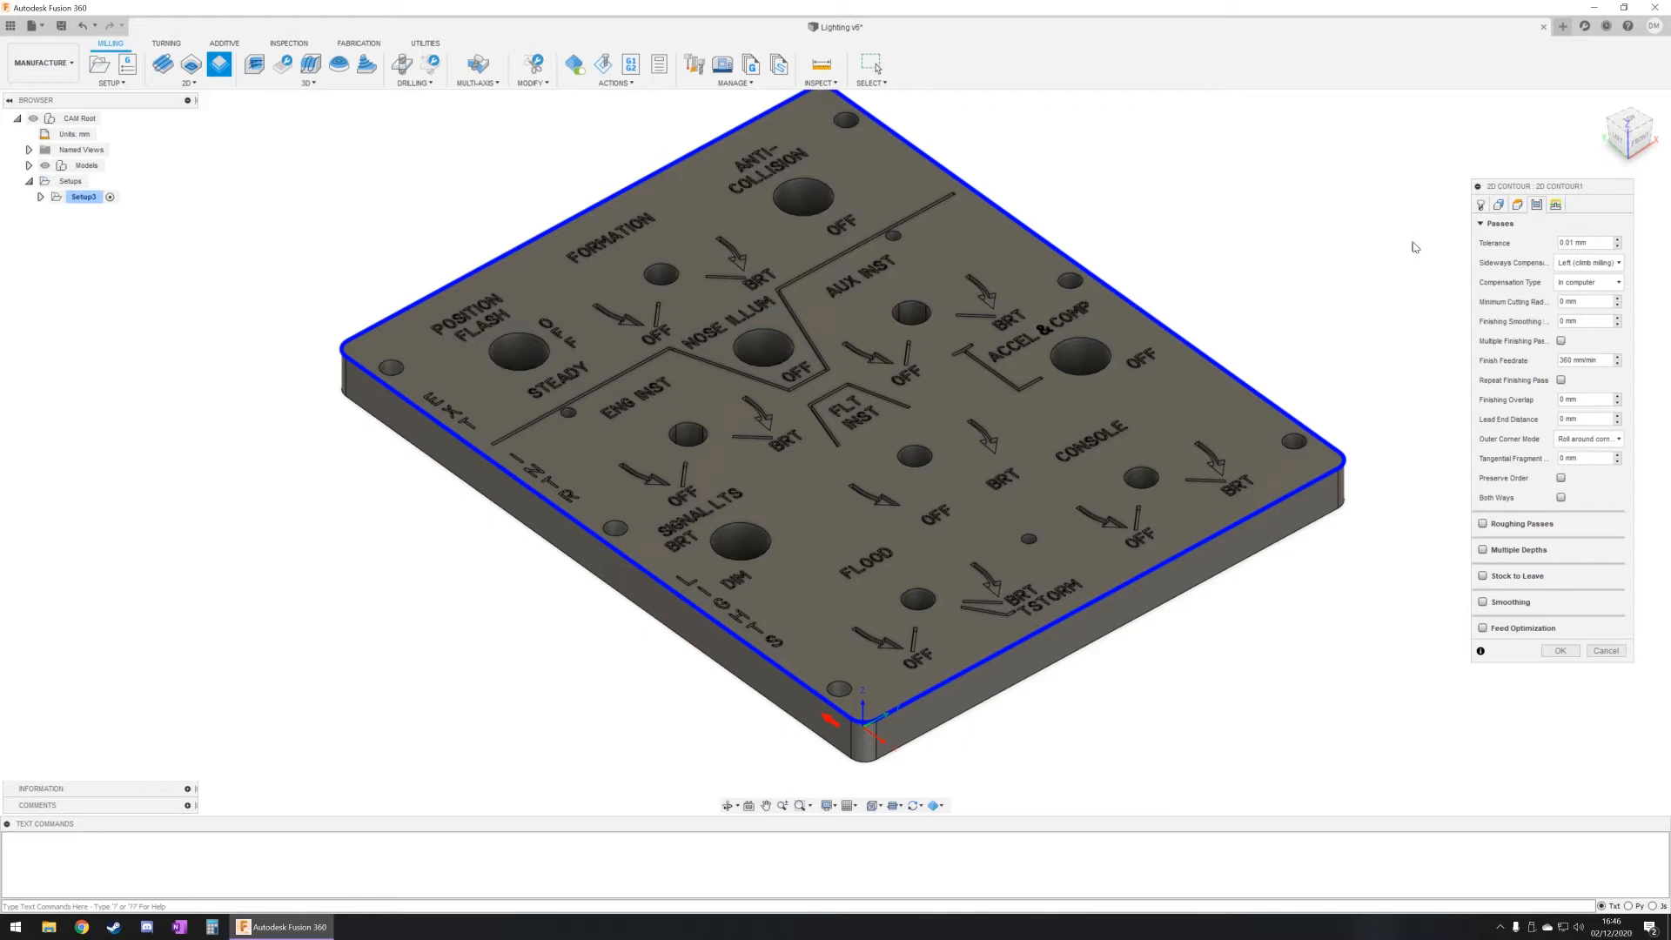
left_click(1484, 551)
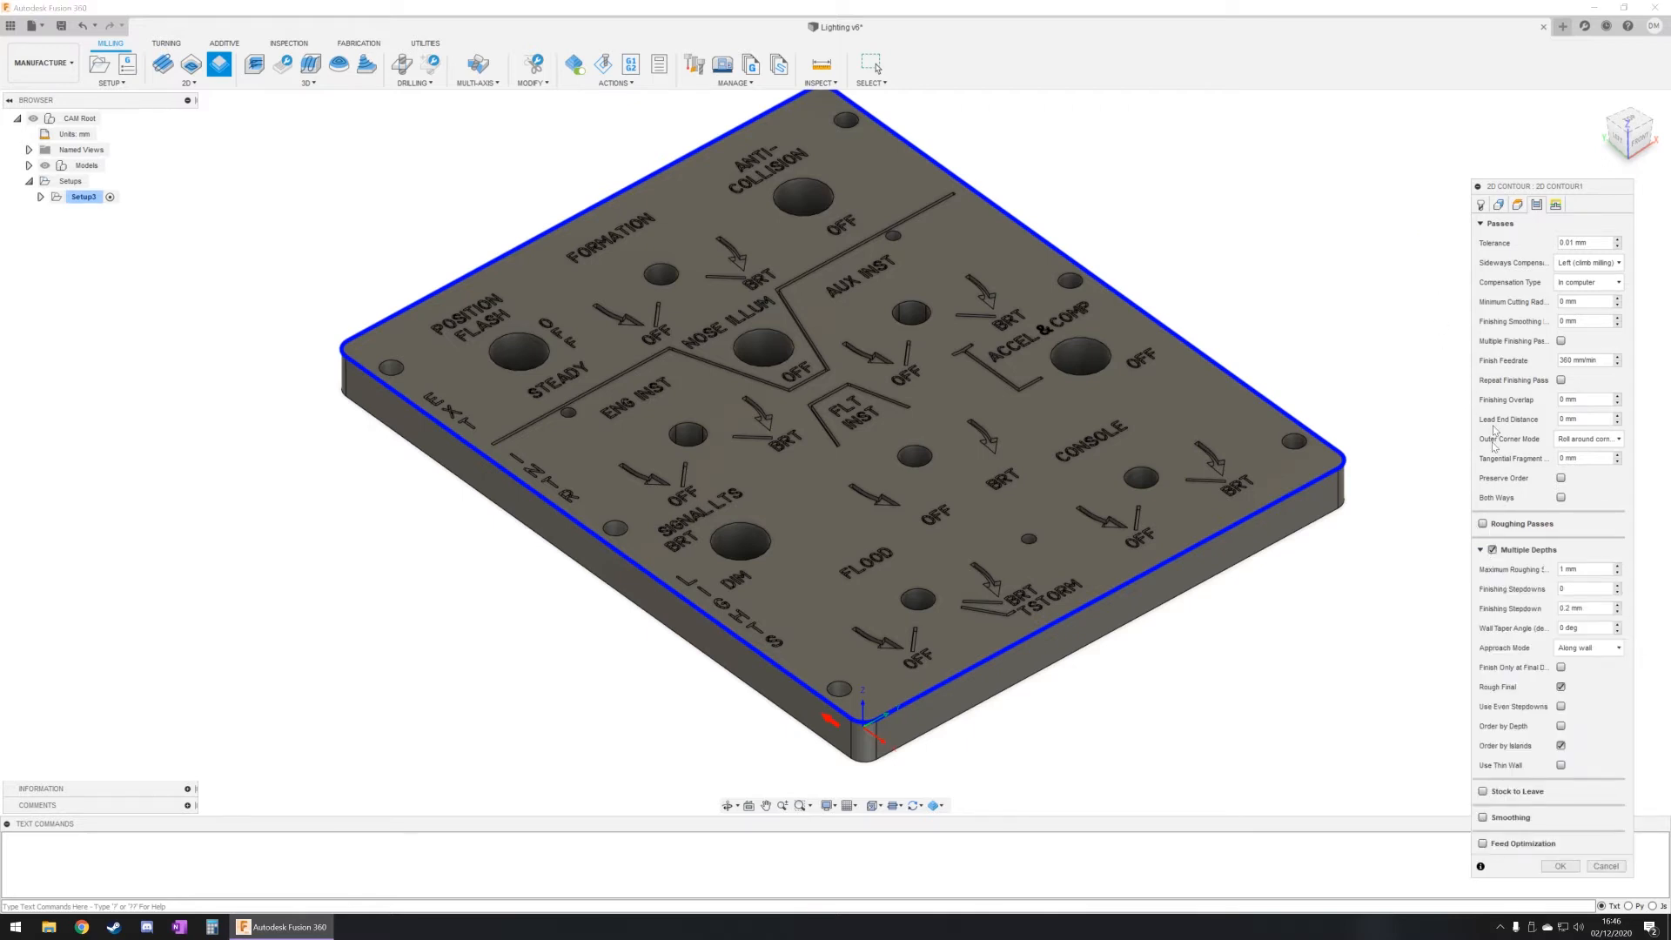
left_click_drag(1528, 193, 1497, 147)
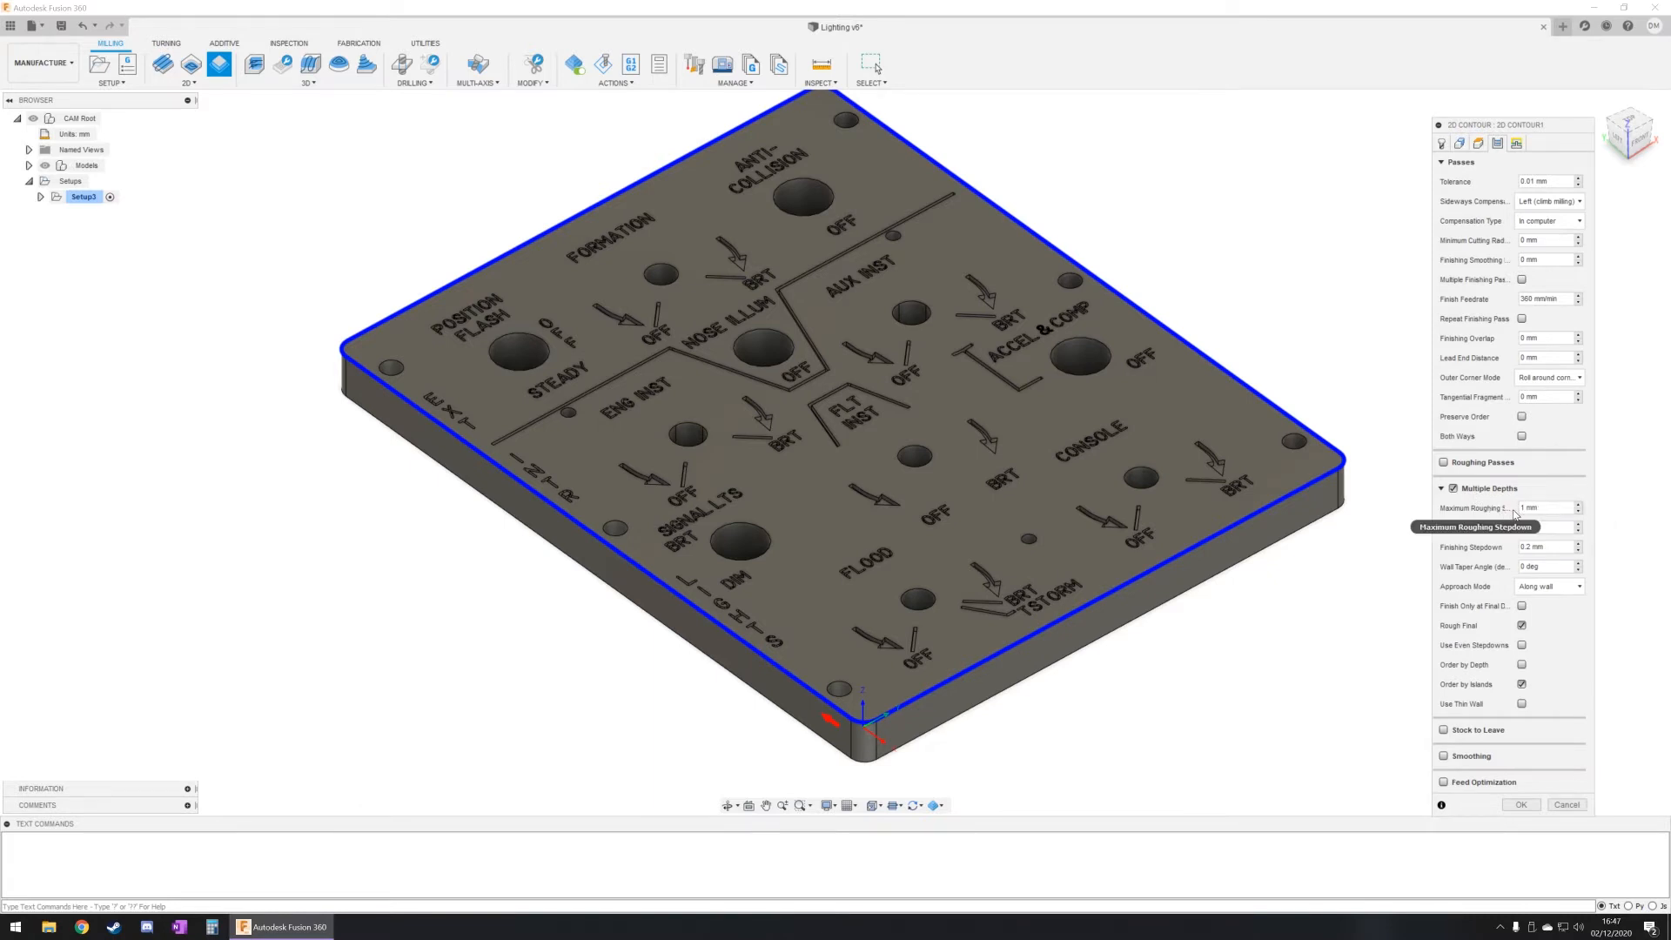
mouse_move(1537, 510)
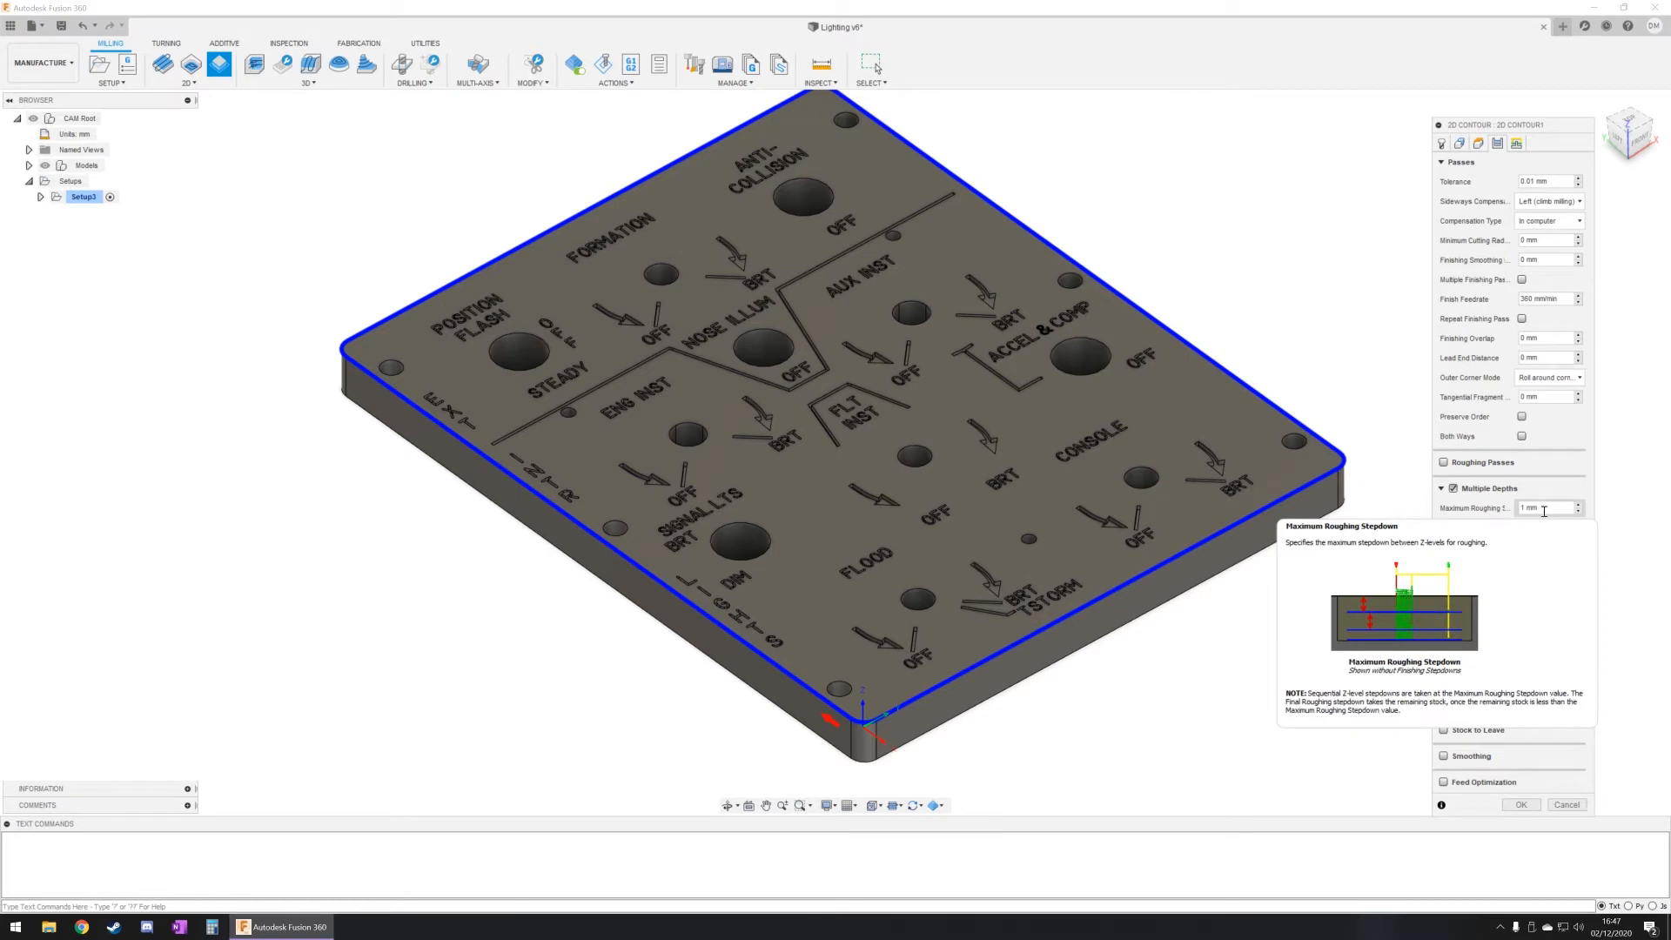
left_click(1545, 508)
type("1.5")
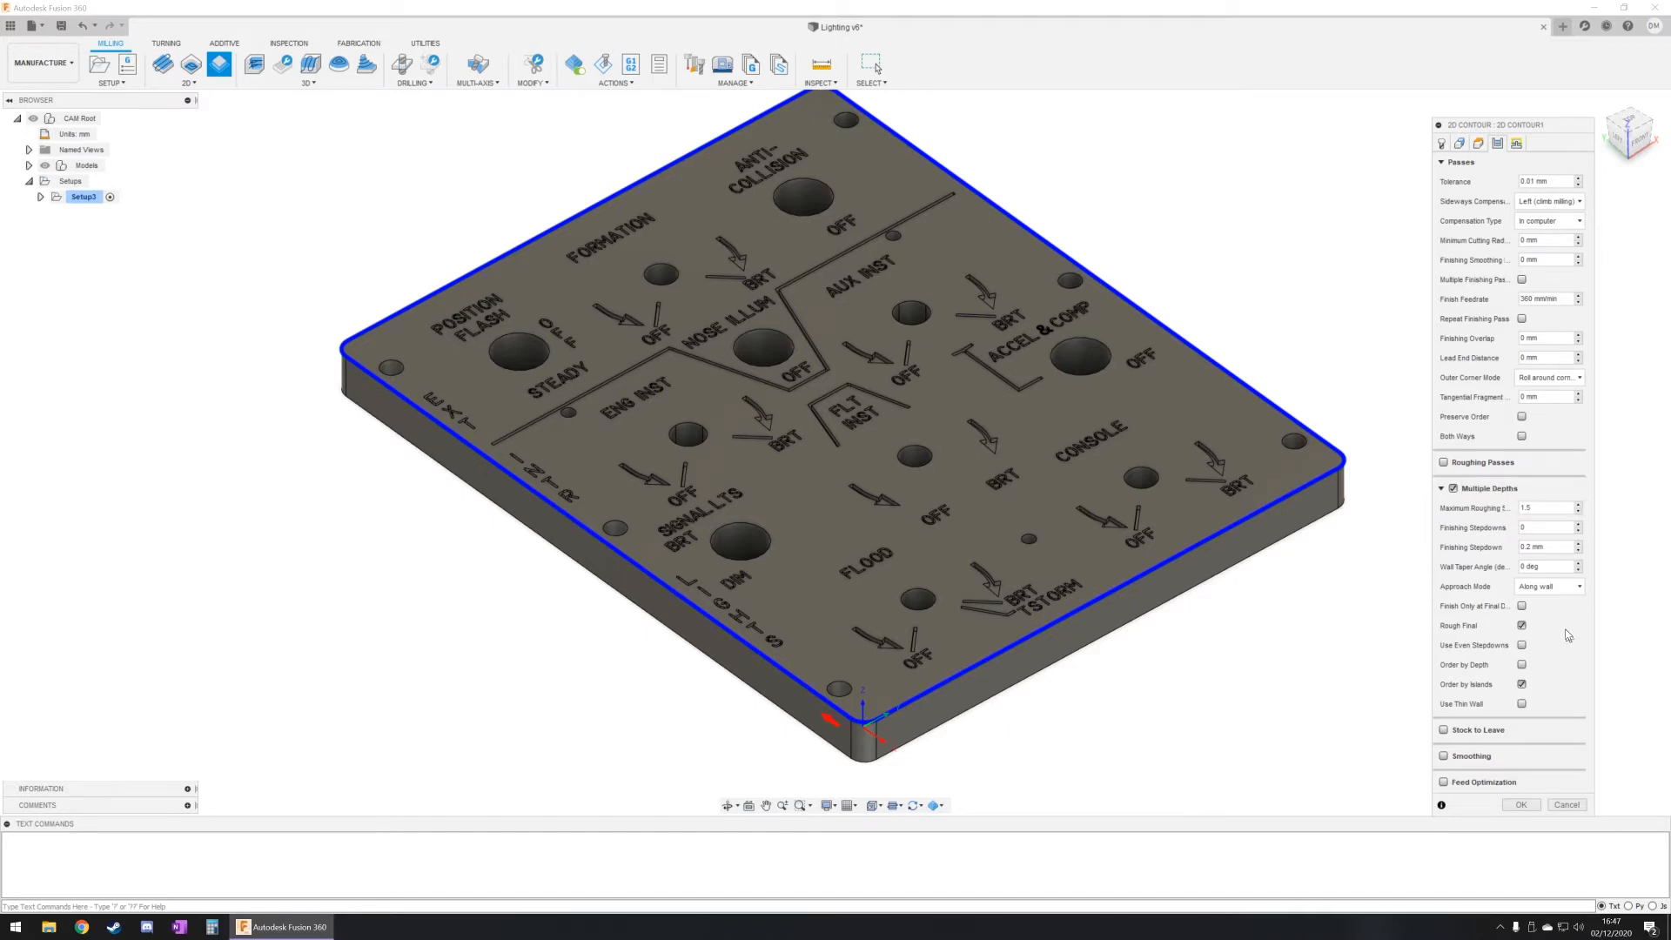
mouse_move(1540, 508)
left_click(1521, 646)
left_click(1534, 808)
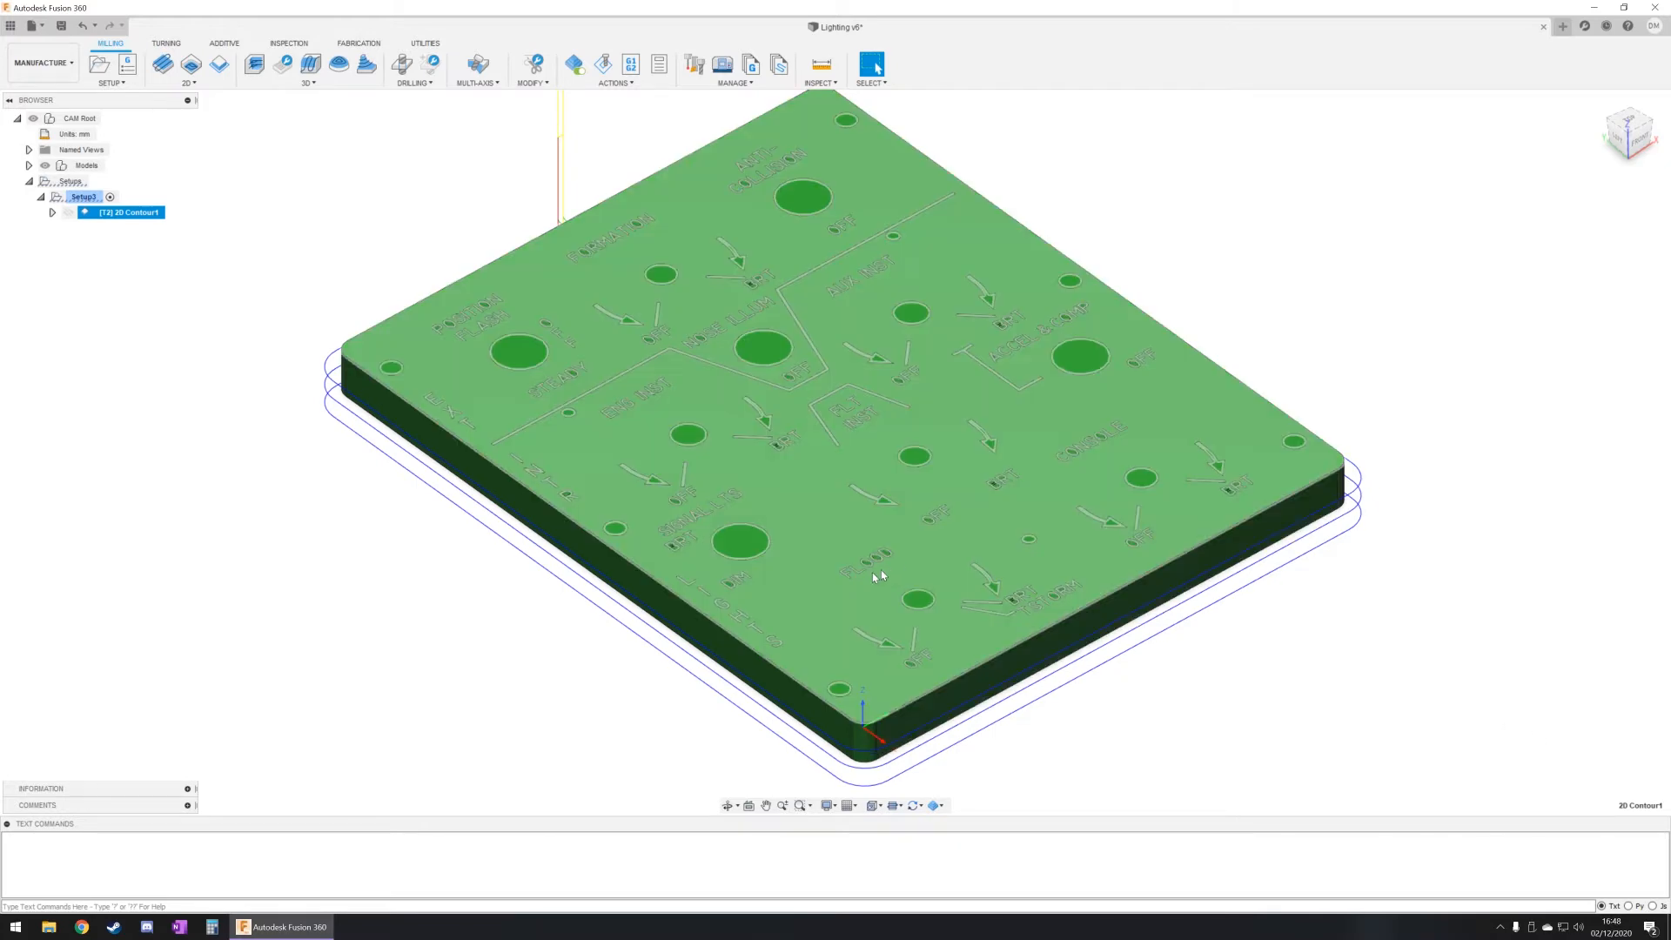
Step: Inspect the contour toolpath around the panel's edges, play the operation's machining simulation and close it
middle_click_drag(355, 437, 610, 366, "shift")
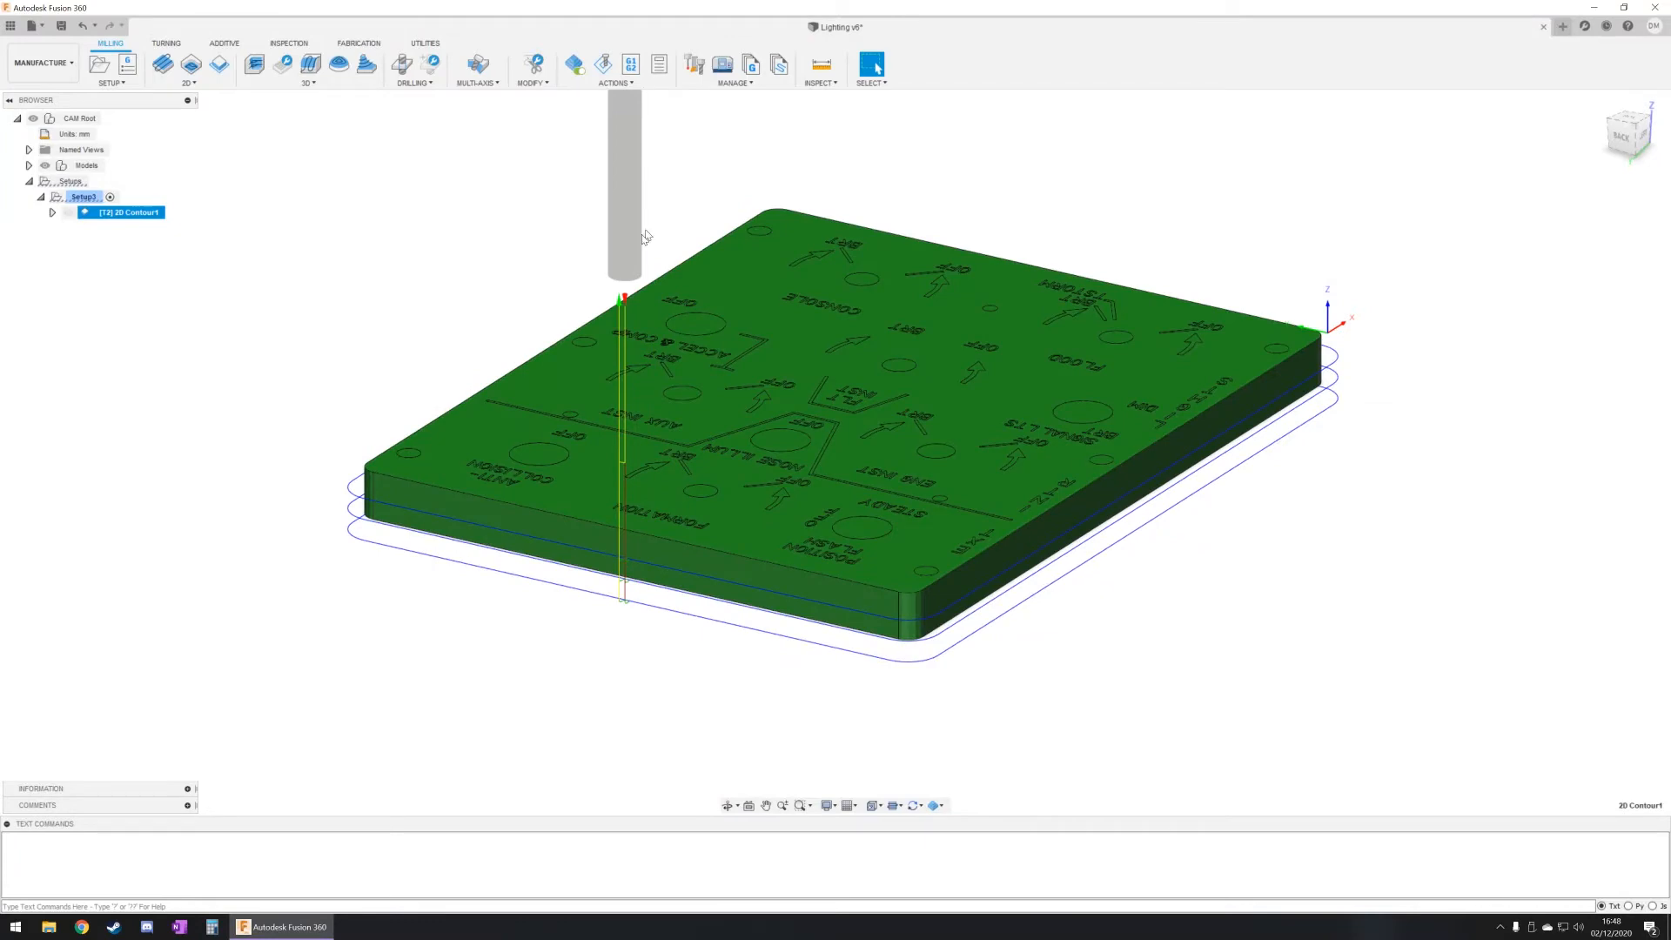
middle_click_drag(642, 427, 787, 456, "shift")
middle_click_drag(708, 347, 730, 410)
scroll(735, 409, "down", 5)
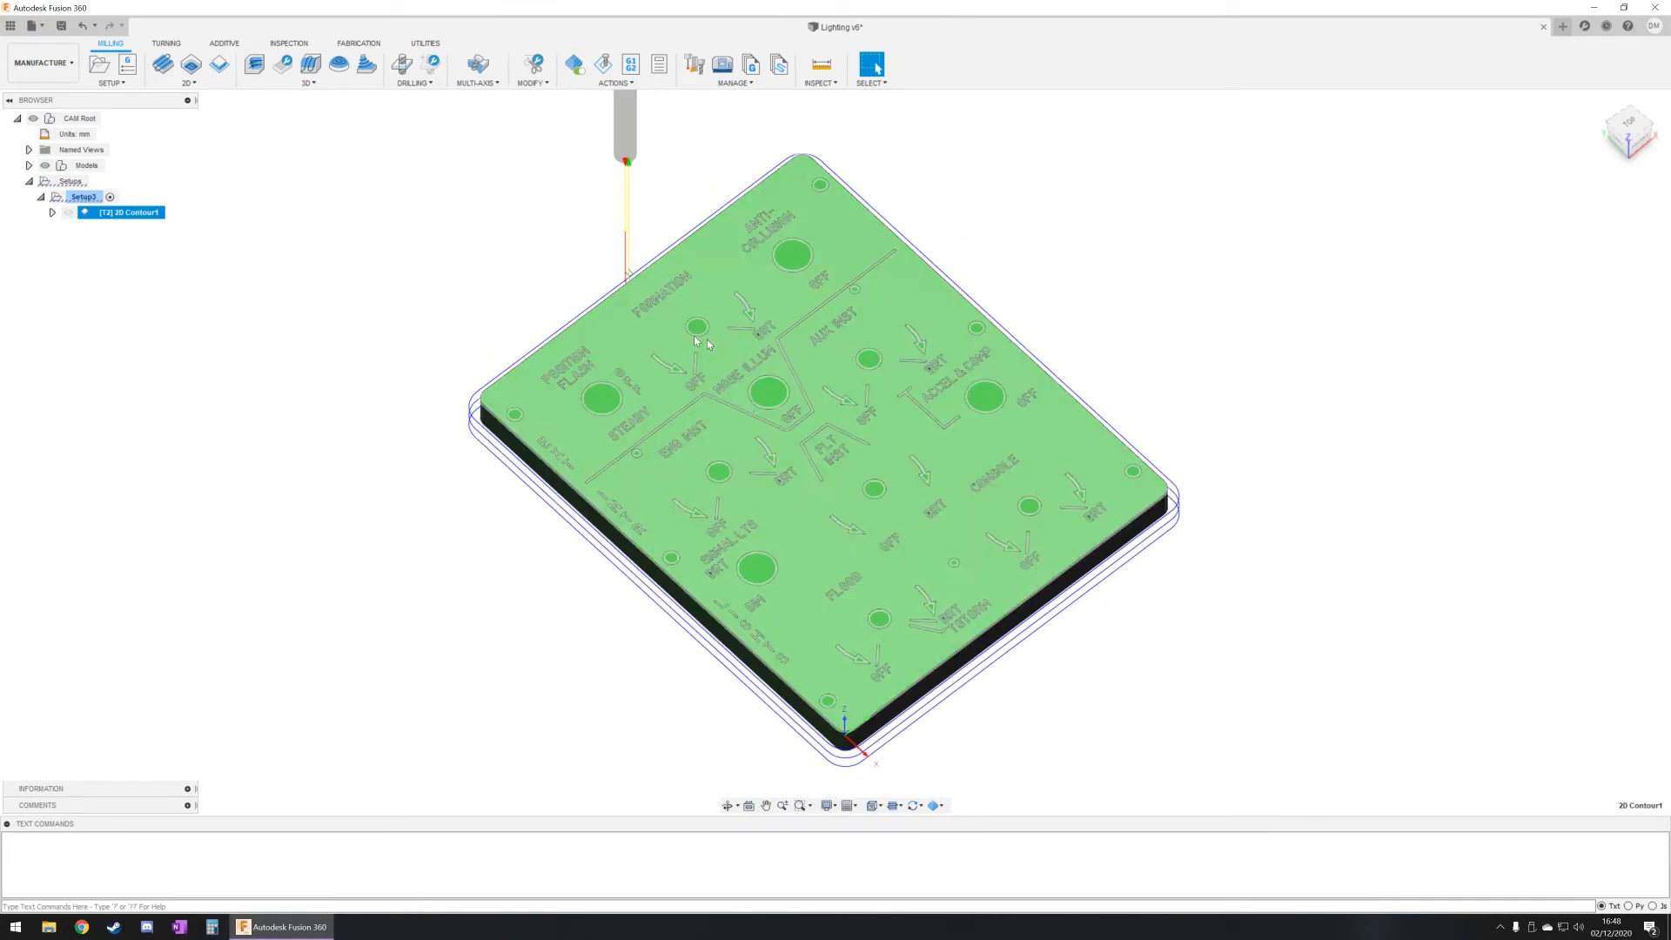
middle_click_drag(584, 446, 586, 380, "shift")
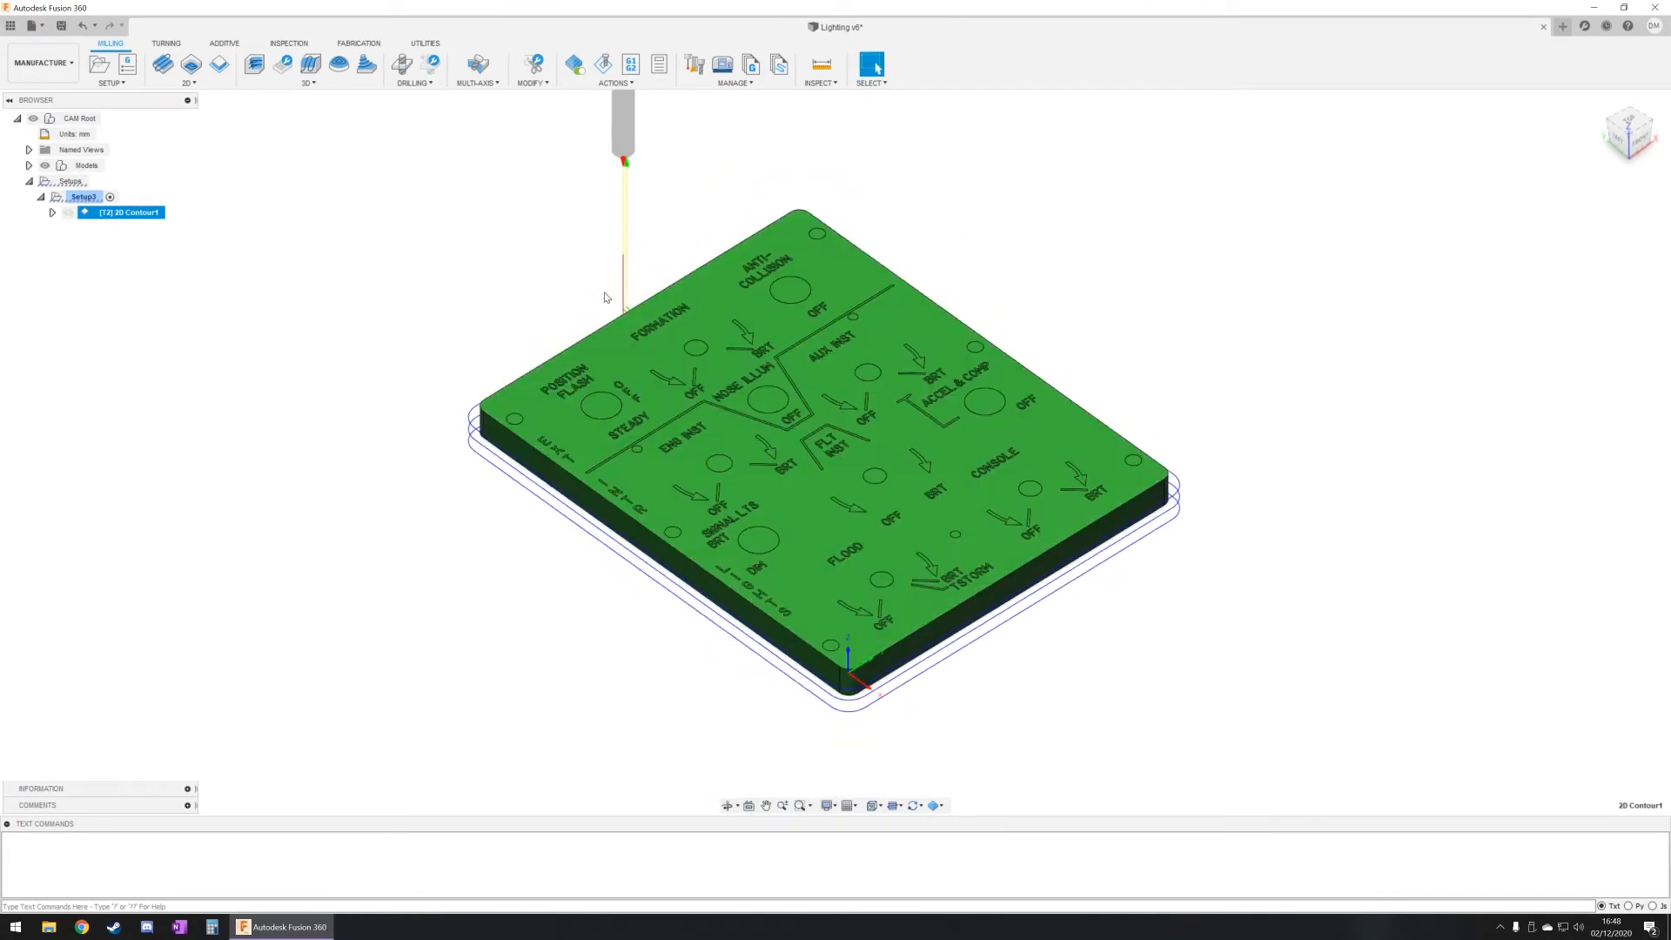
left_click(604, 64)
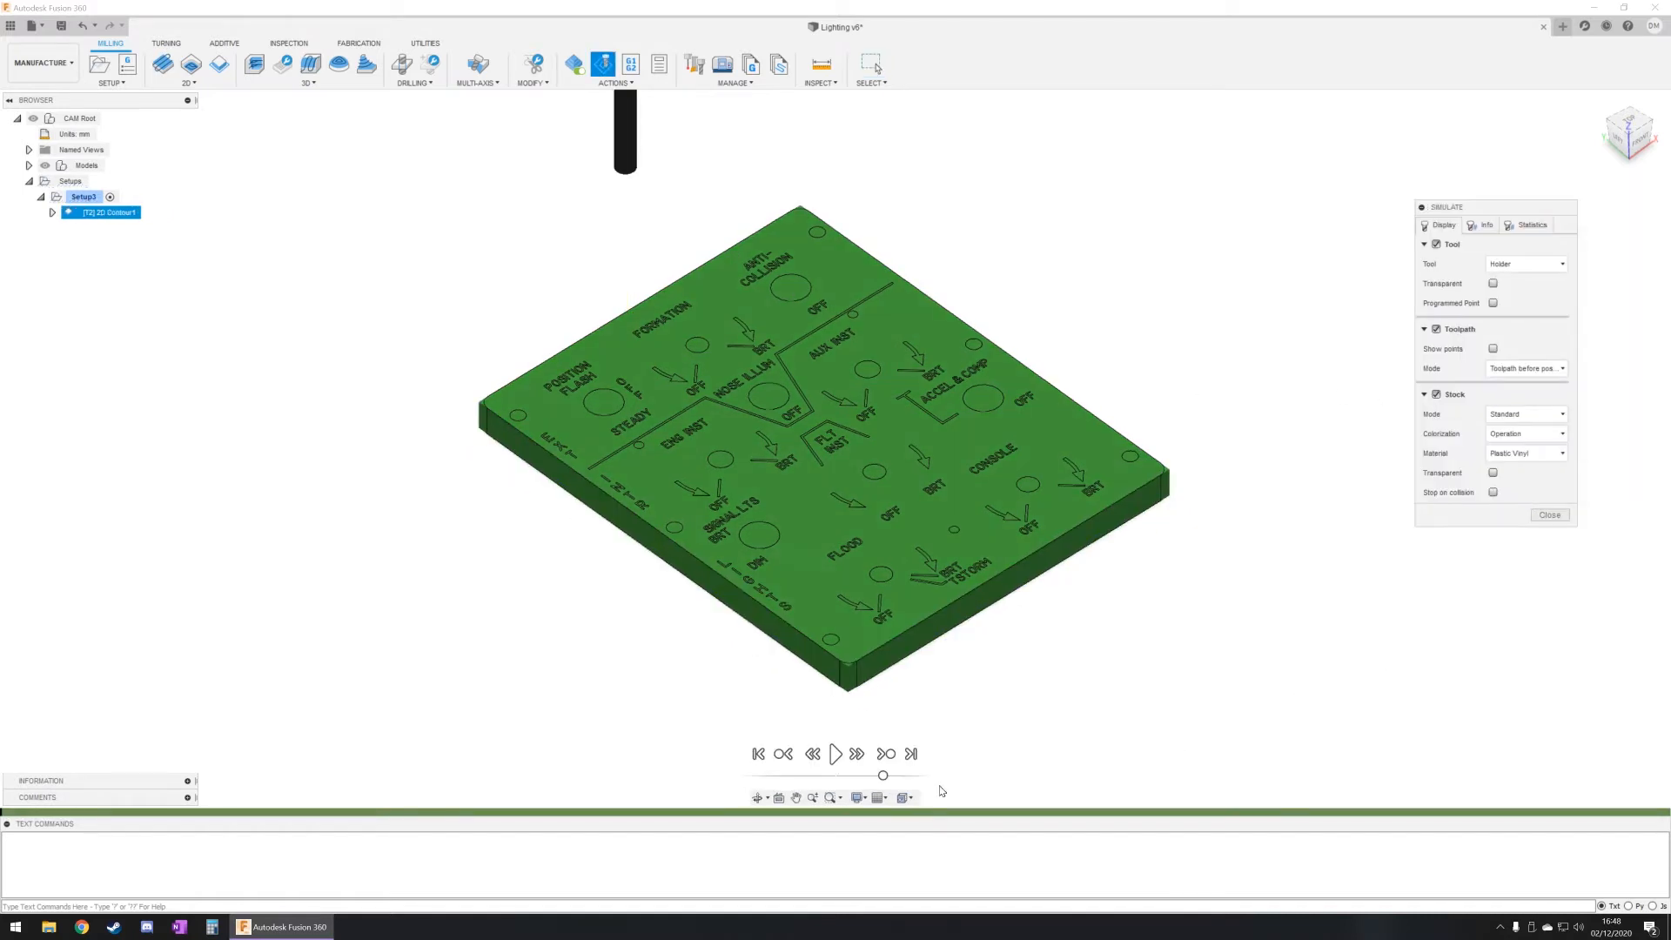
left_click(835, 753)
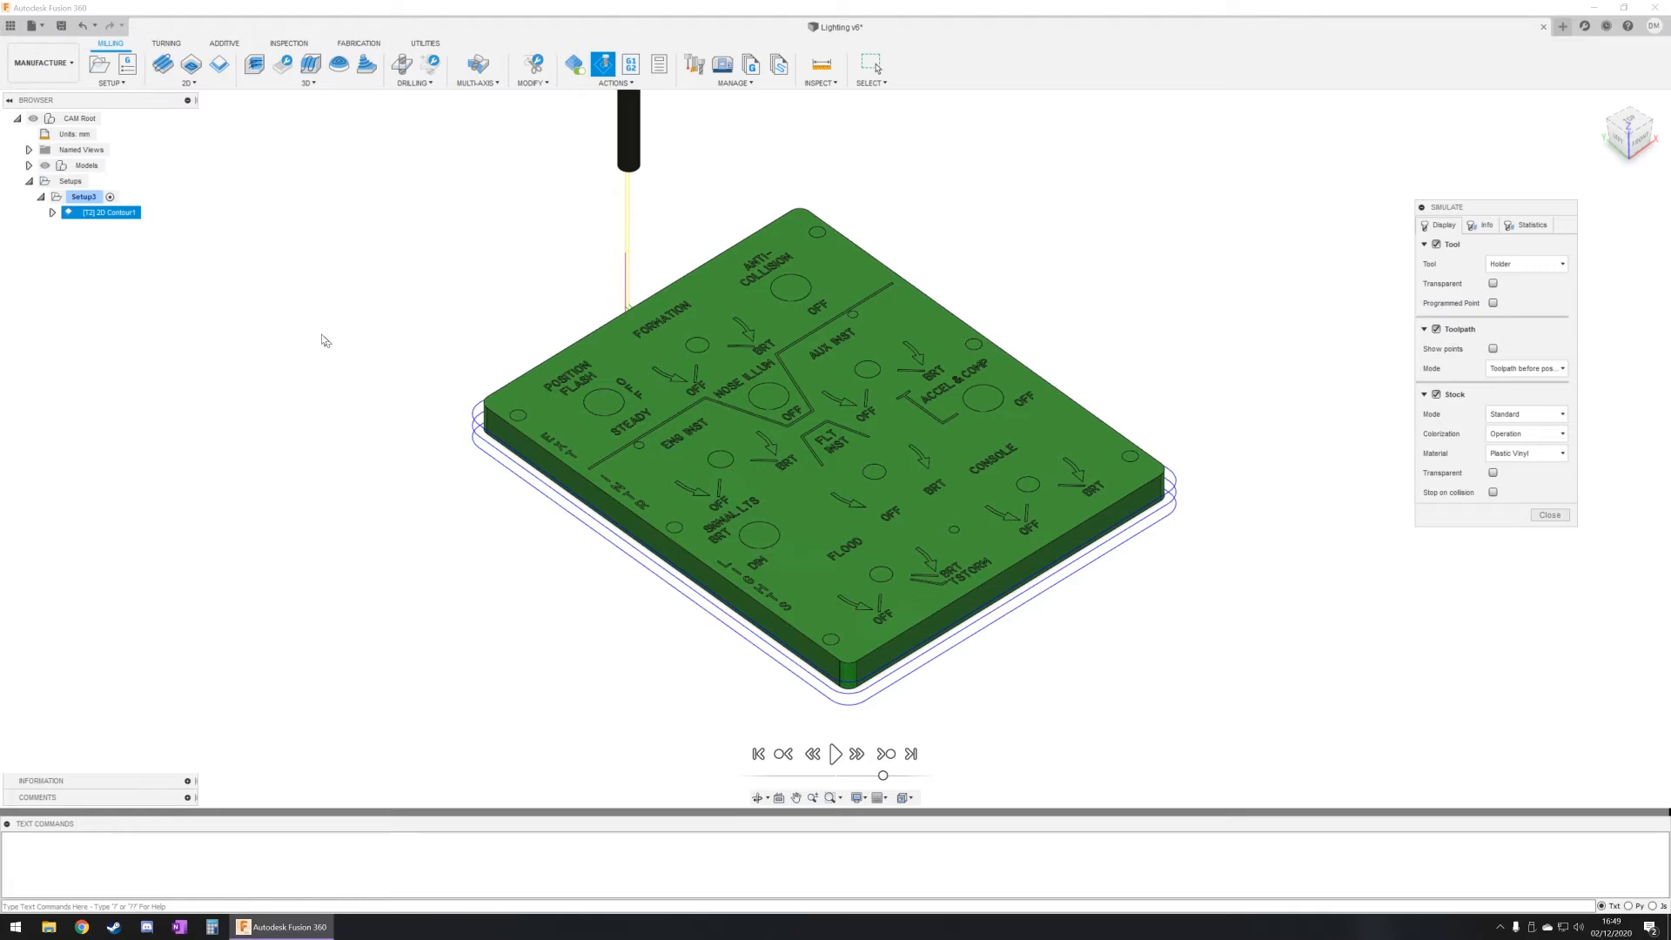
key("Escape")
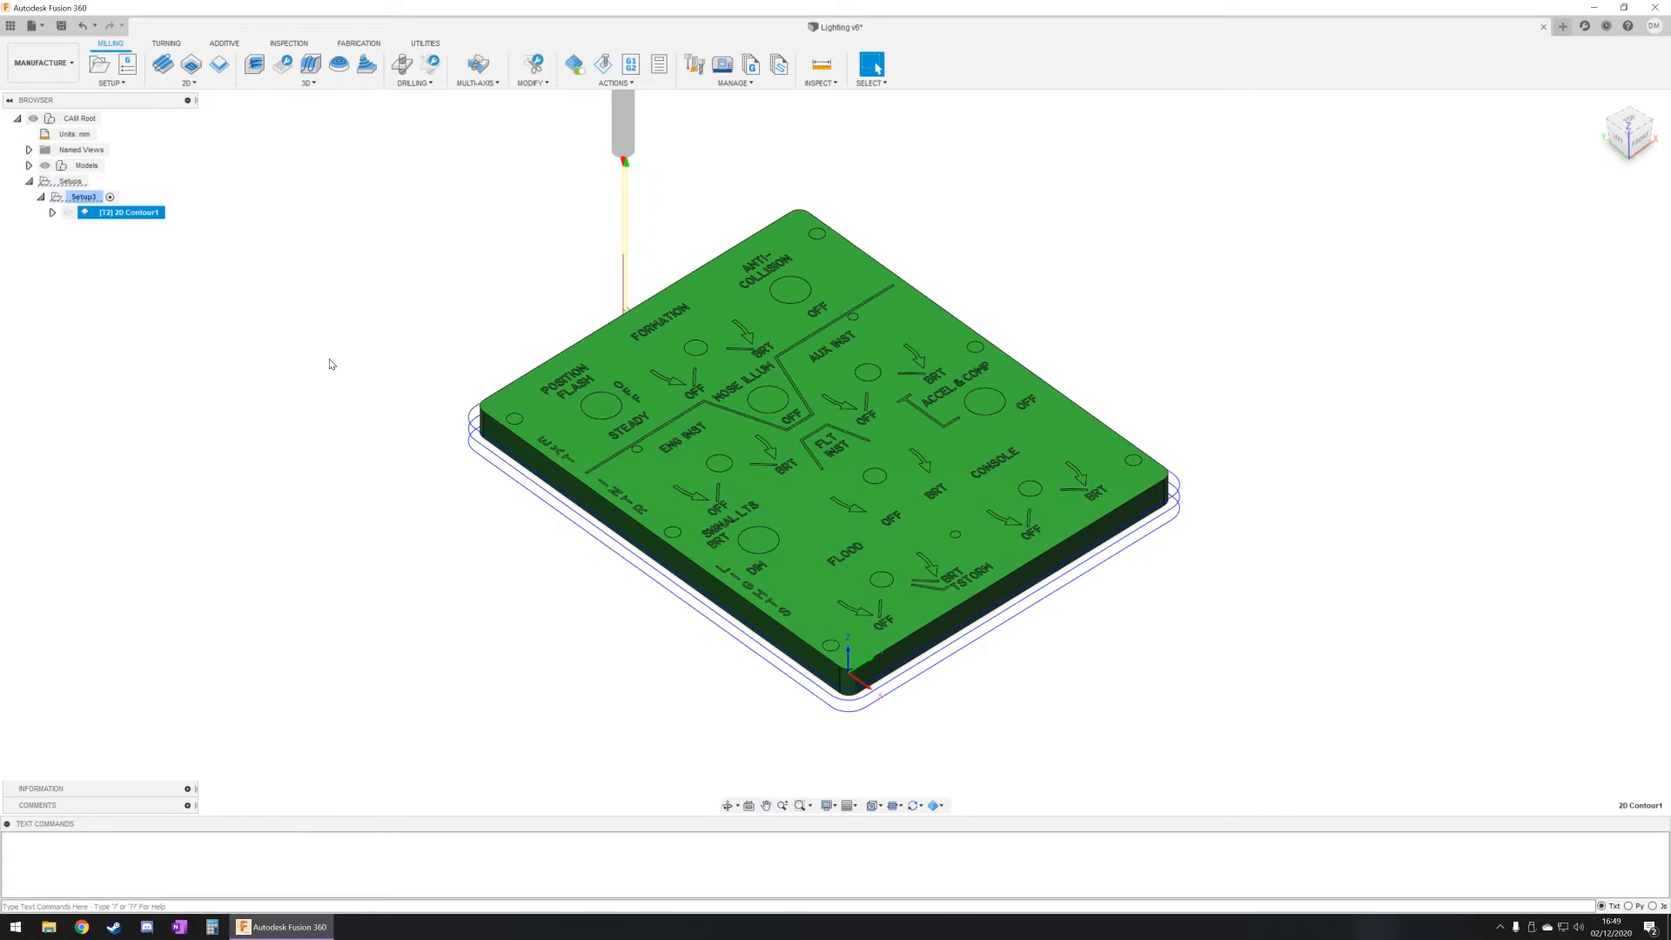
Step: Post-process the 2D contour with the STEPCRAFT UCCNC post, save the code to the Desktop as 1001.nc and check the file in WordPad
right_click(130, 213)
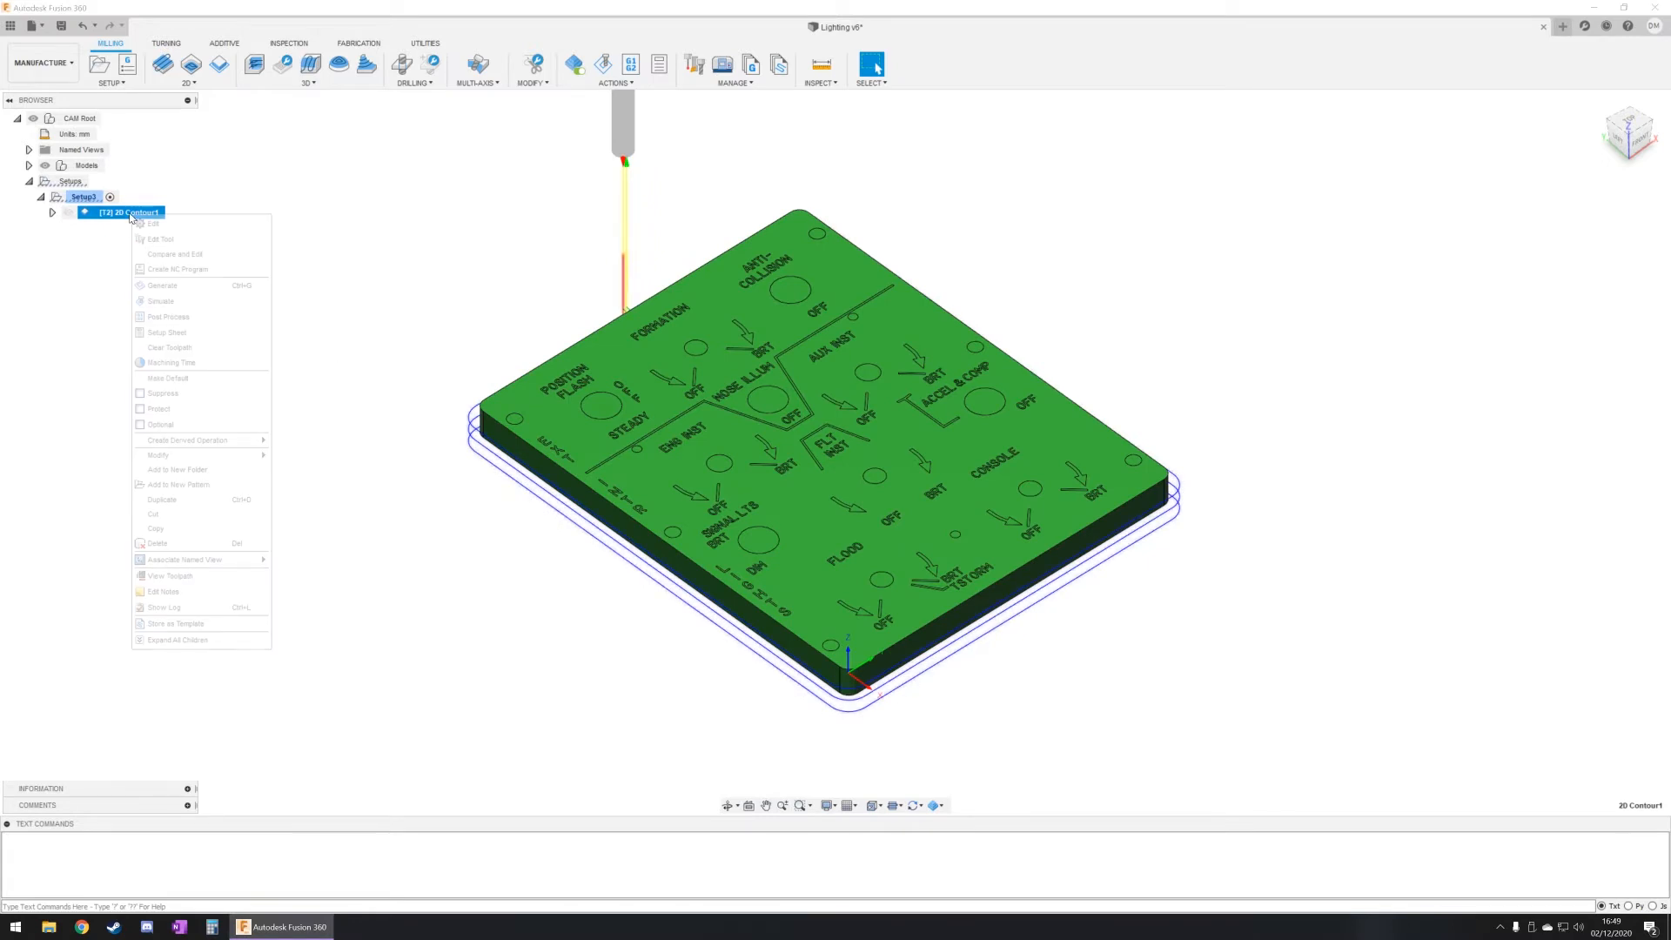
left_click(182, 317)
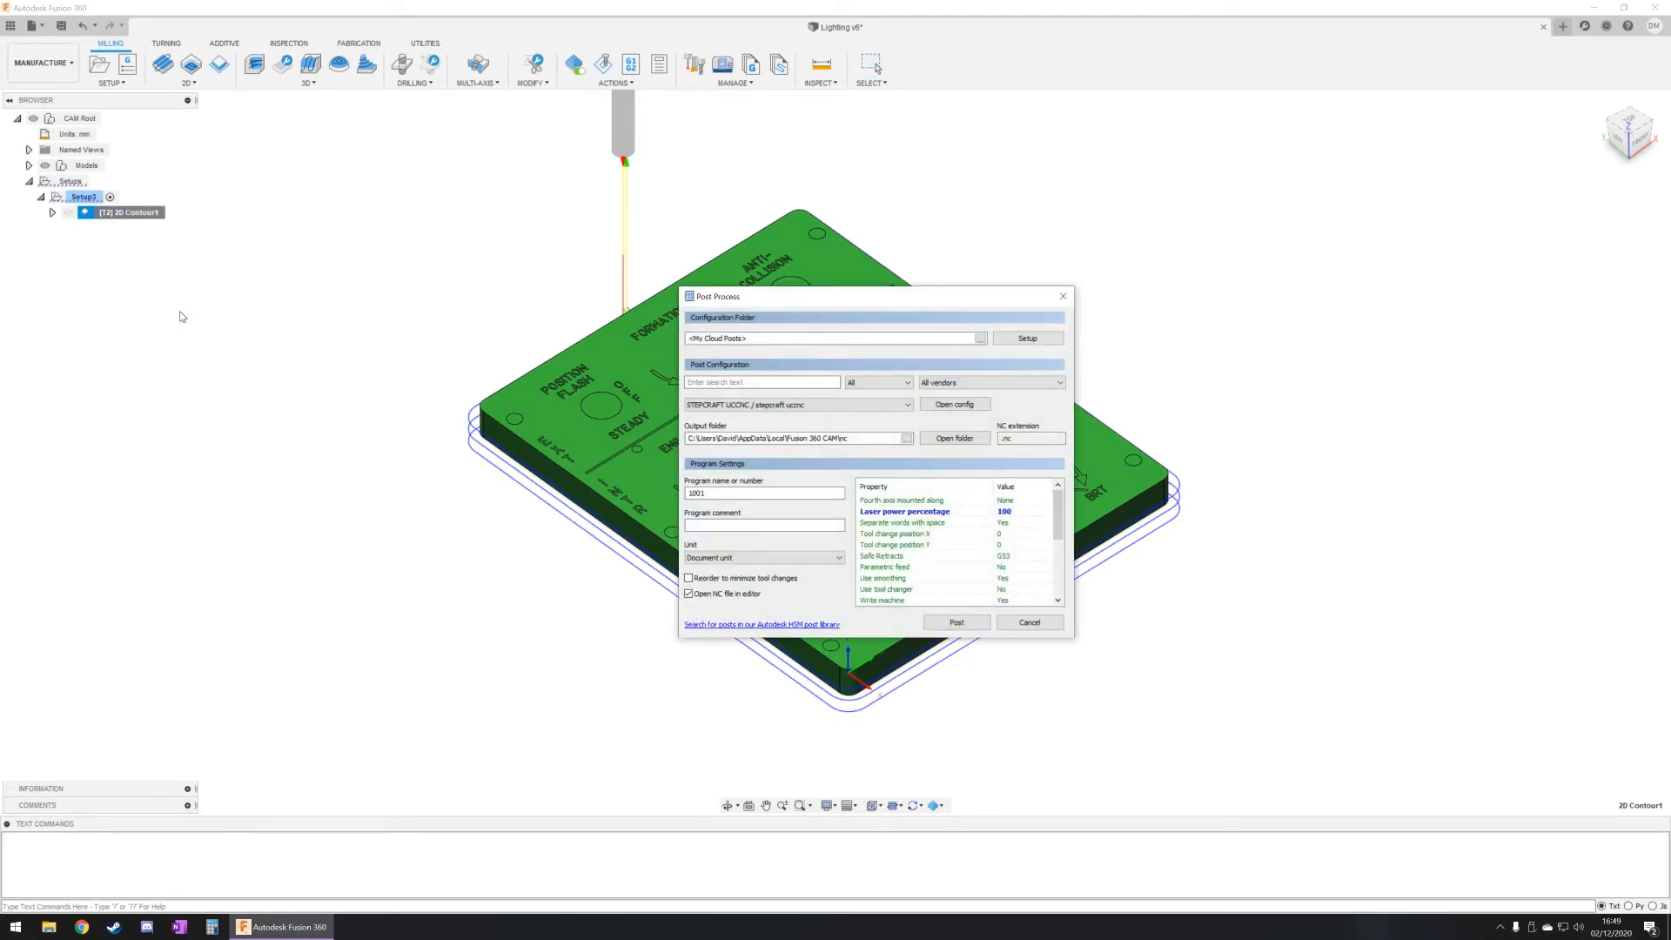
left_click_drag(757, 297, 459, 307)
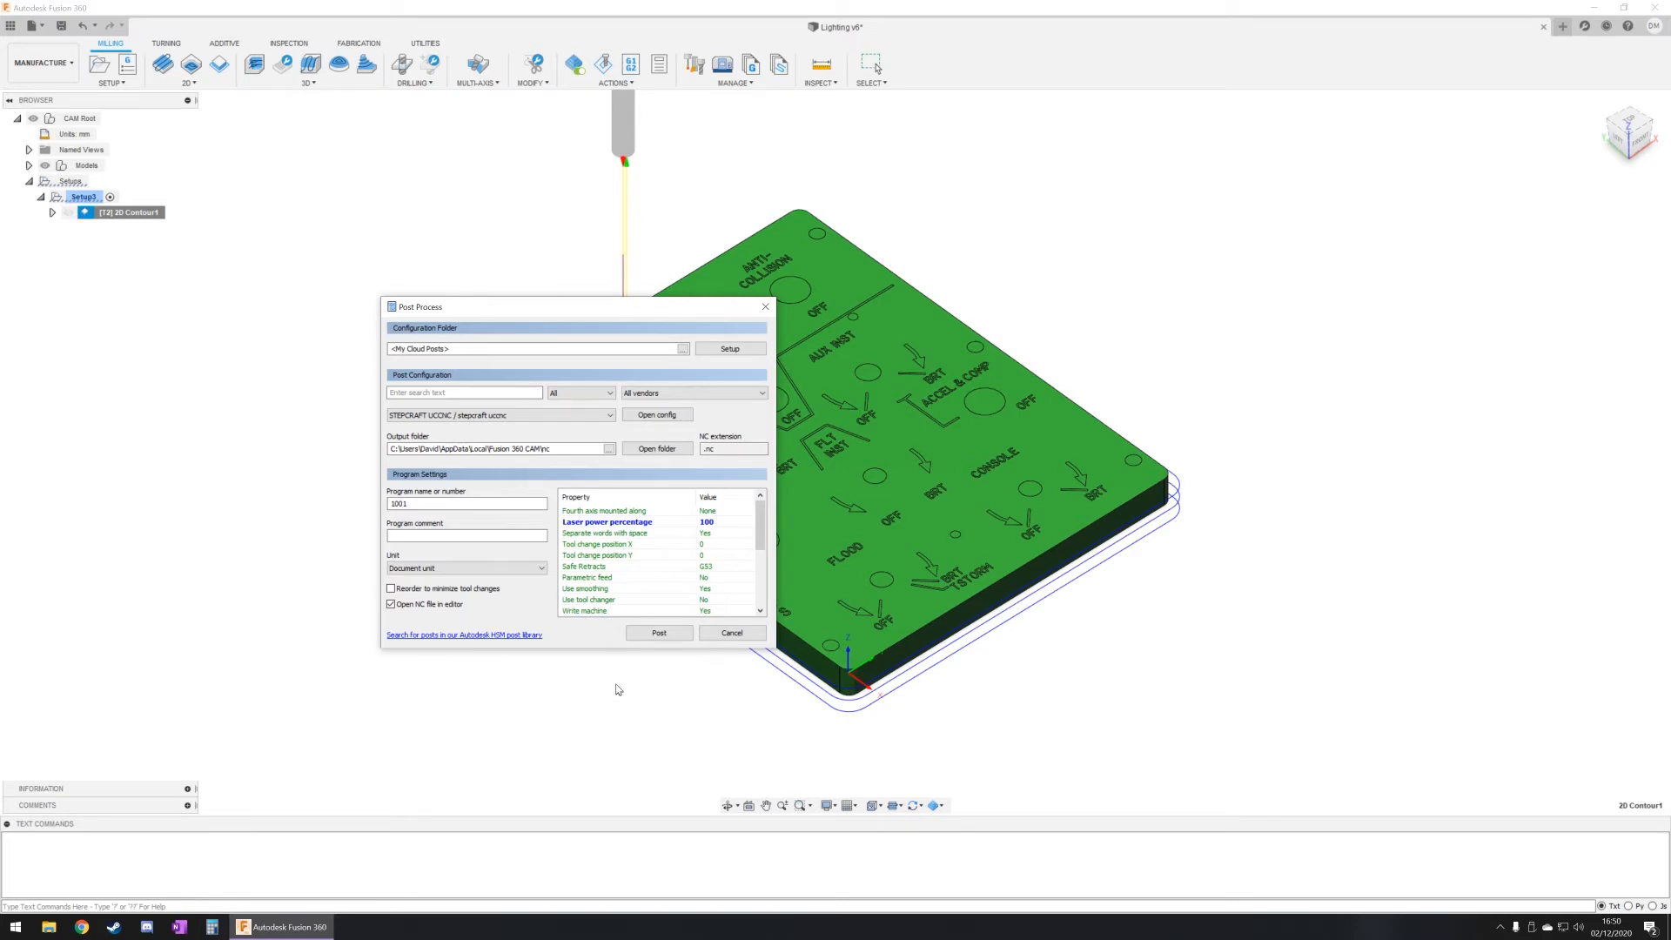
left_click(659, 634)
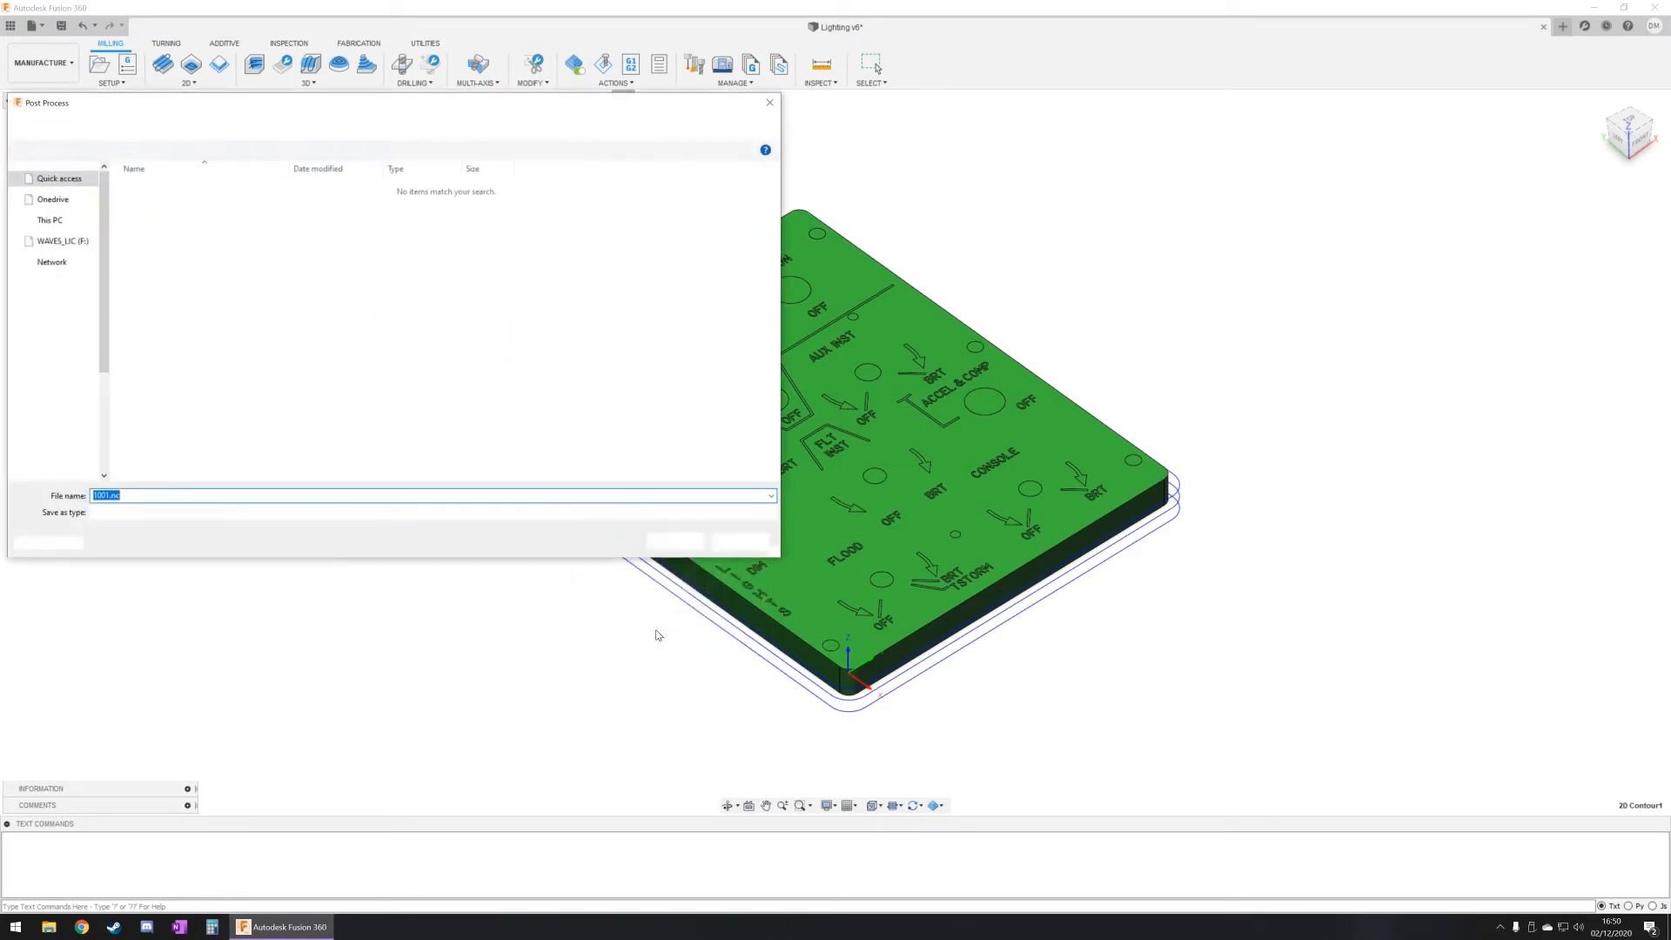
left_click_drag(396, 106, 532, 108)
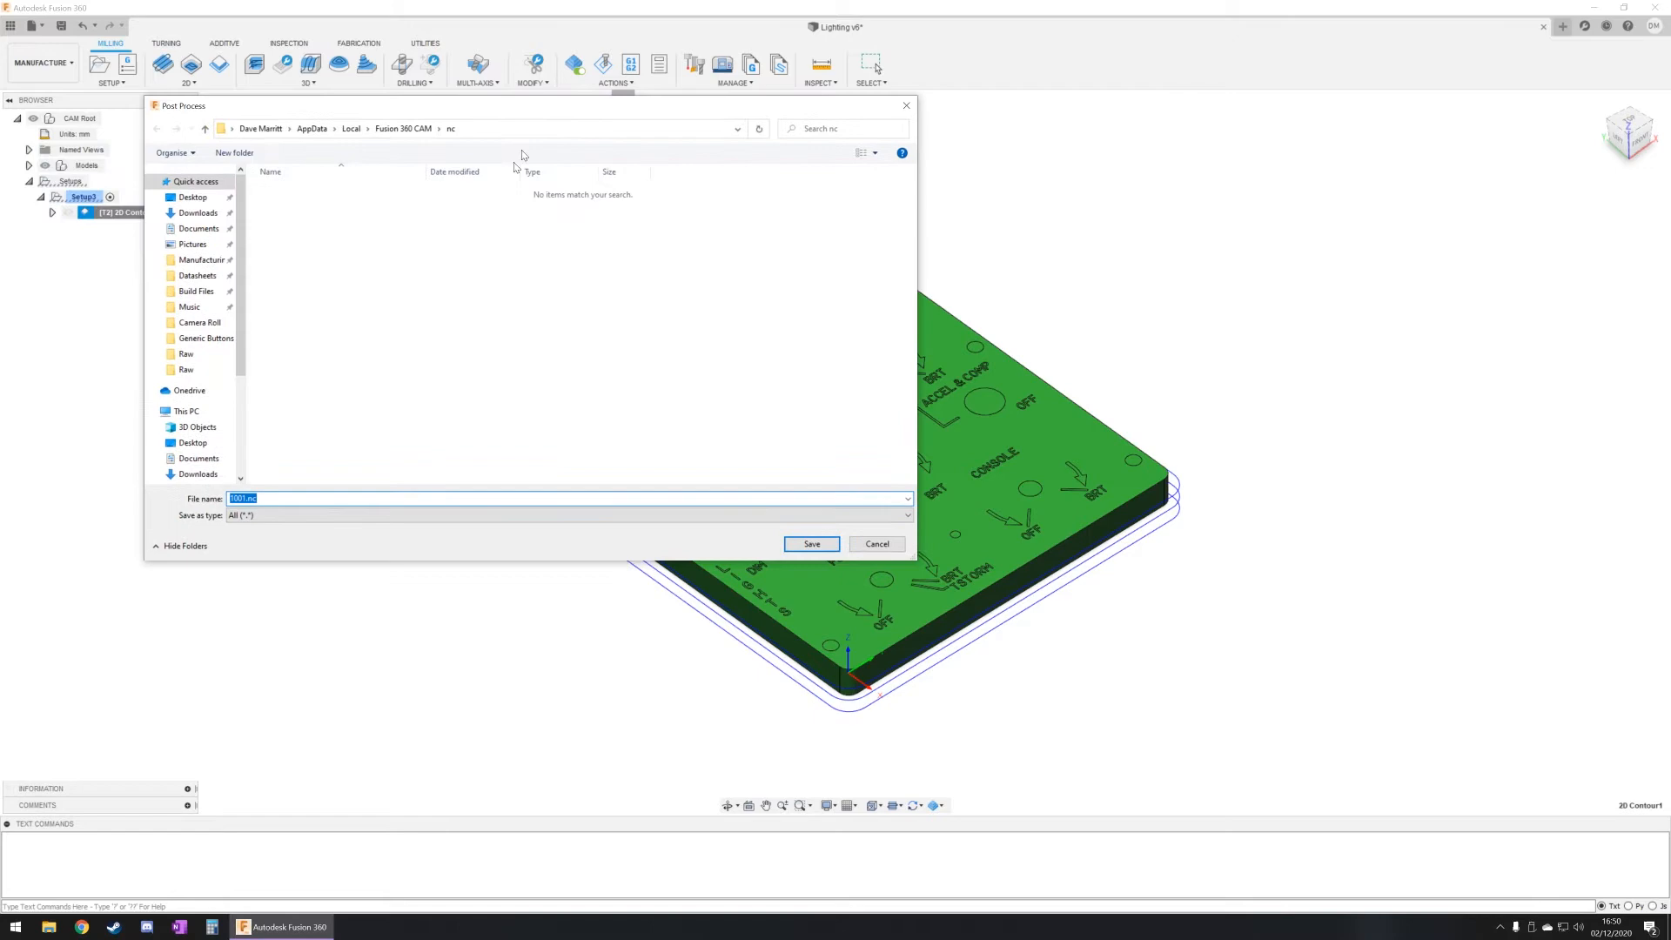
left_click(199, 198)
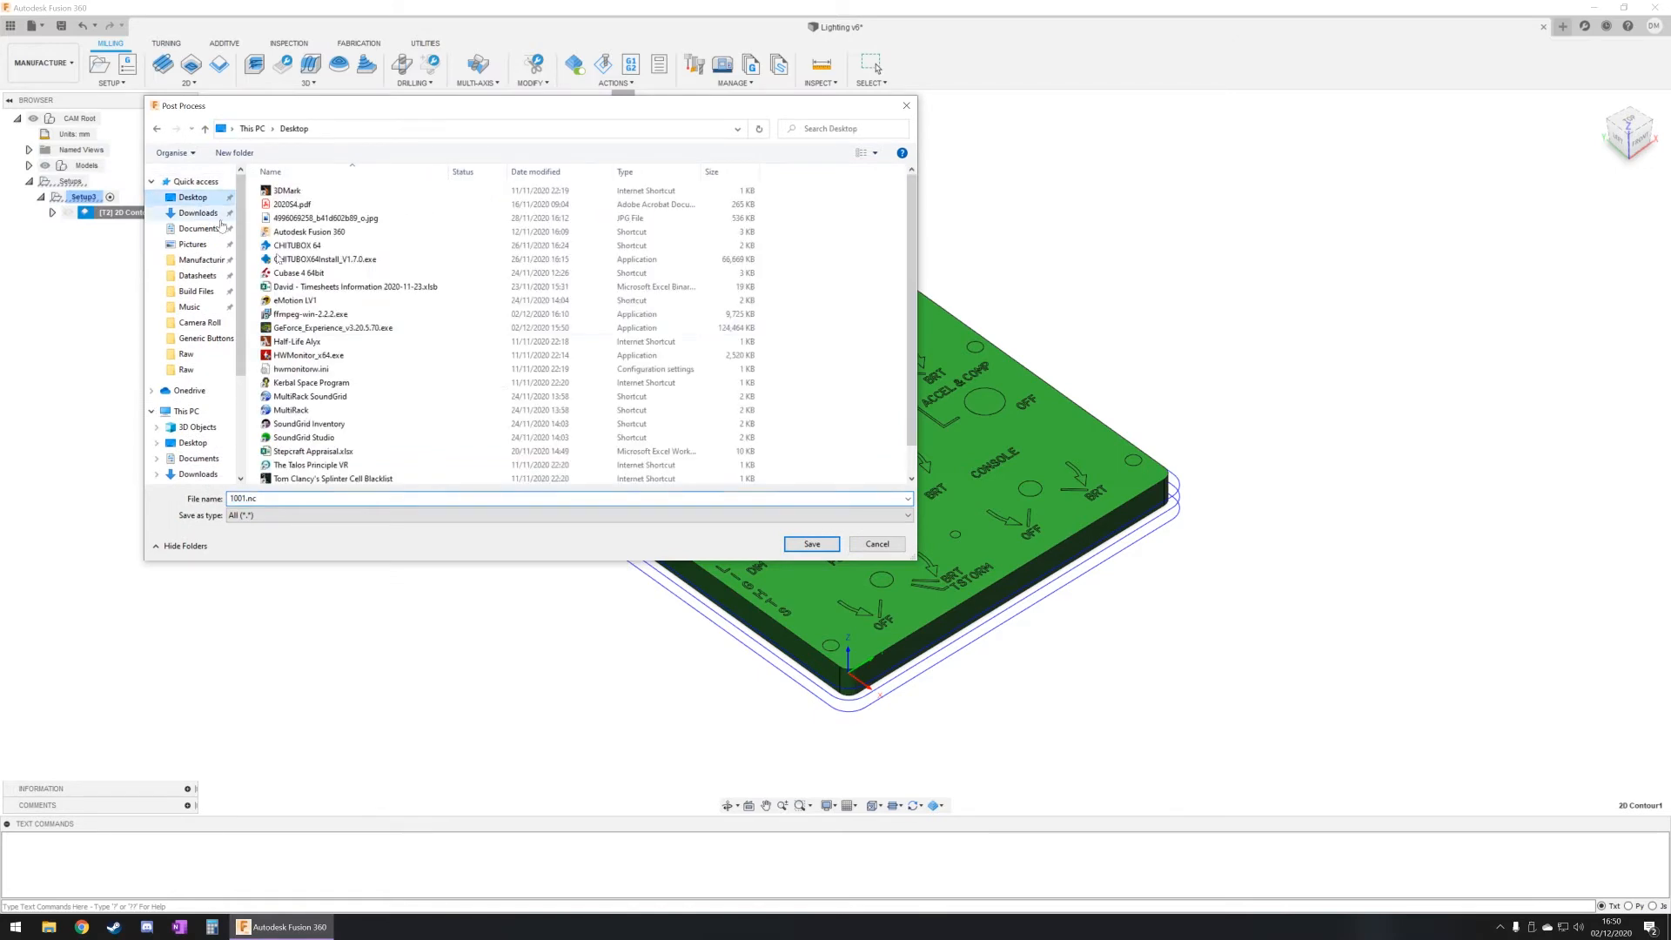
left_click(811, 544)
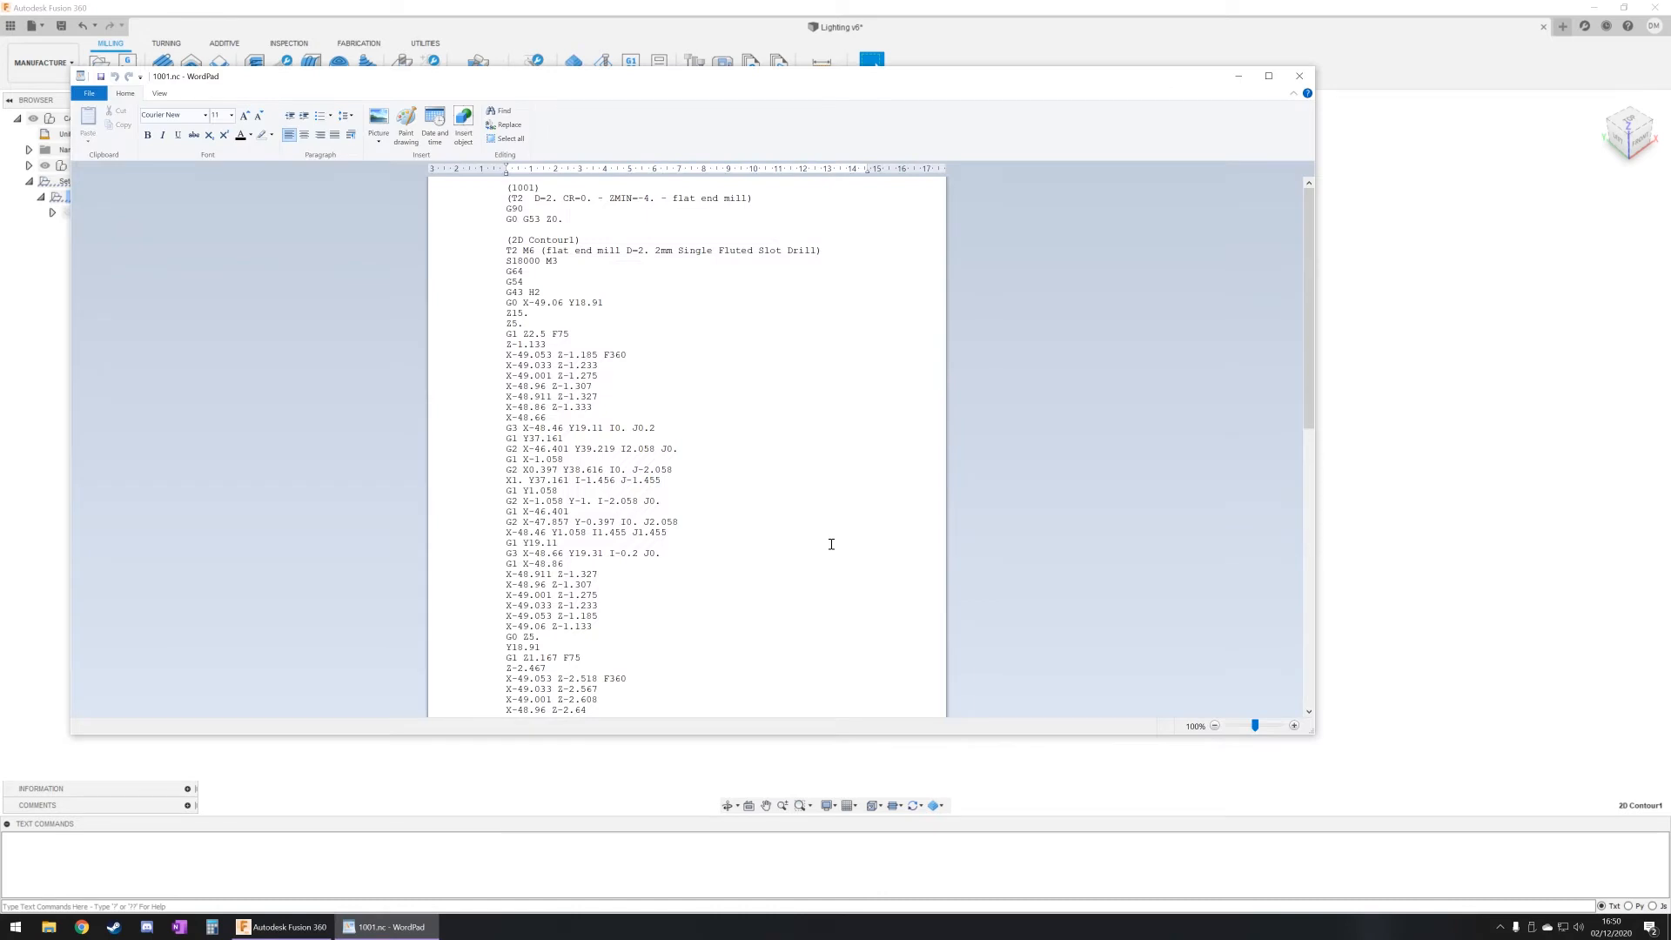
left_click_drag(531, 88, 652, 102)
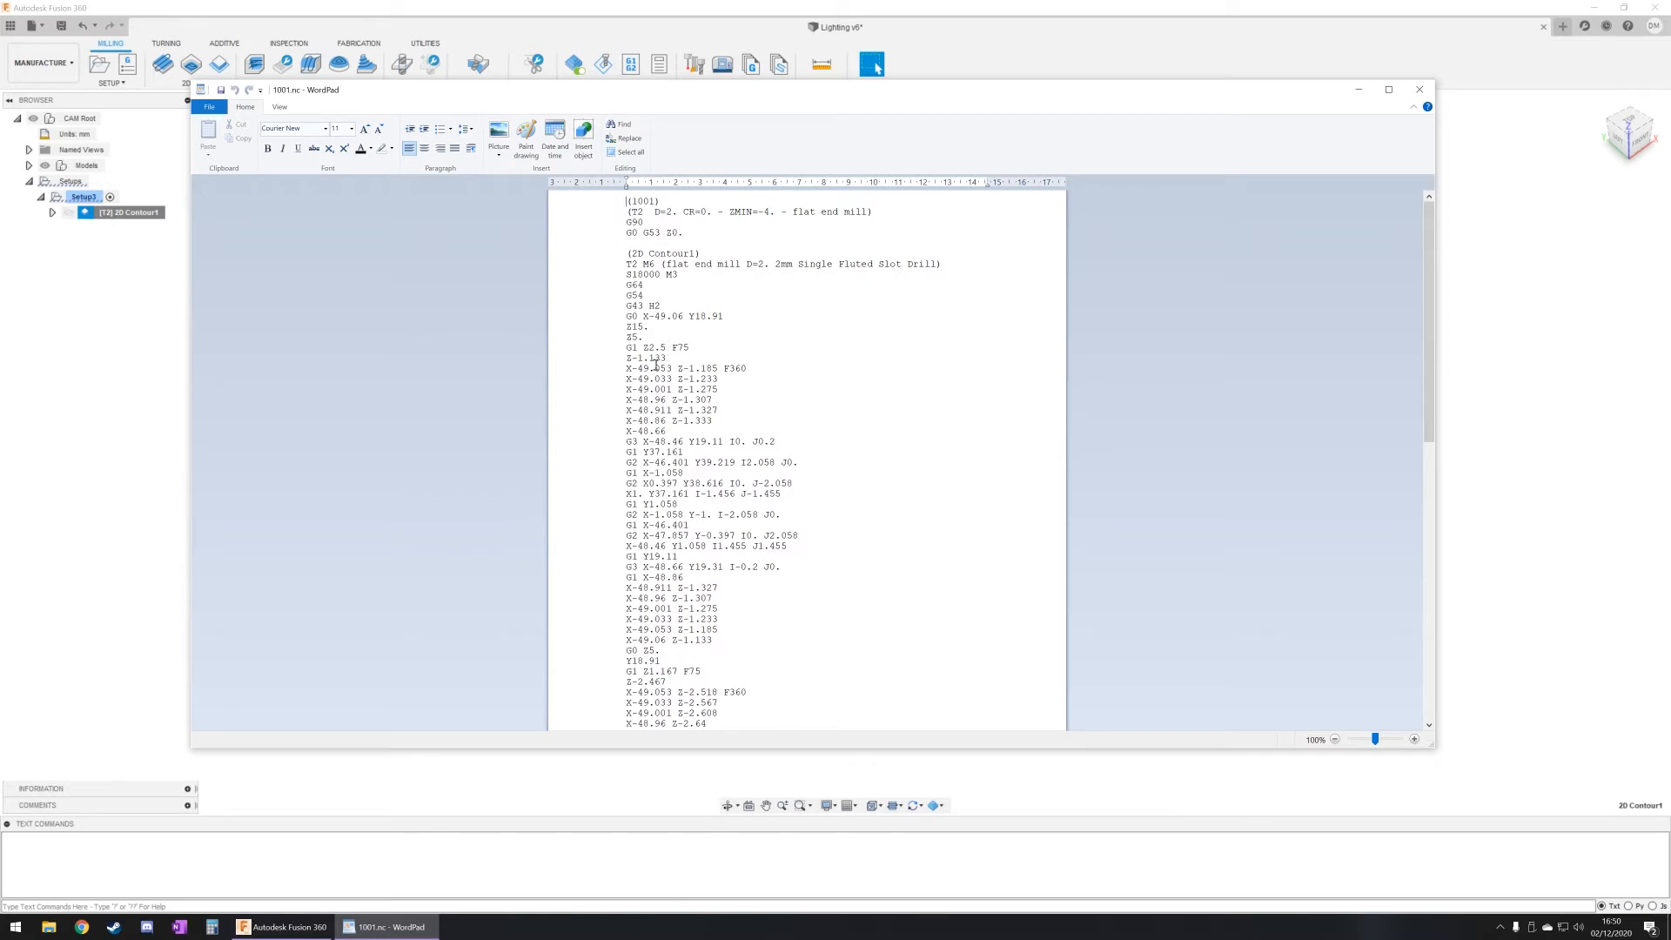
Step: Examine the G-code's opening lines in WordPad, covering G90, the G0 G53 Z0 move, the tool change and the spindle start
left_click_drag(631, 223, 645, 223)
left_click(655, 224)
left_click_drag(627, 230, 680, 238)
left_click_drag(625, 264, 661, 265)
left_click_drag(627, 275, 678, 275)
Step: Examine the 2D contour's positioning, plunge, feed and arc moves in the G-code, including the J value of the first G3 line
left_click_drag(626, 317, 723, 316)
left_click_drag(627, 329, 644, 329)
left_click_drag(626, 338, 638, 351)
left_click_drag(644, 349, 690, 349)
left_click(630, 358)
left_click_drag(626, 368, 672, 433)
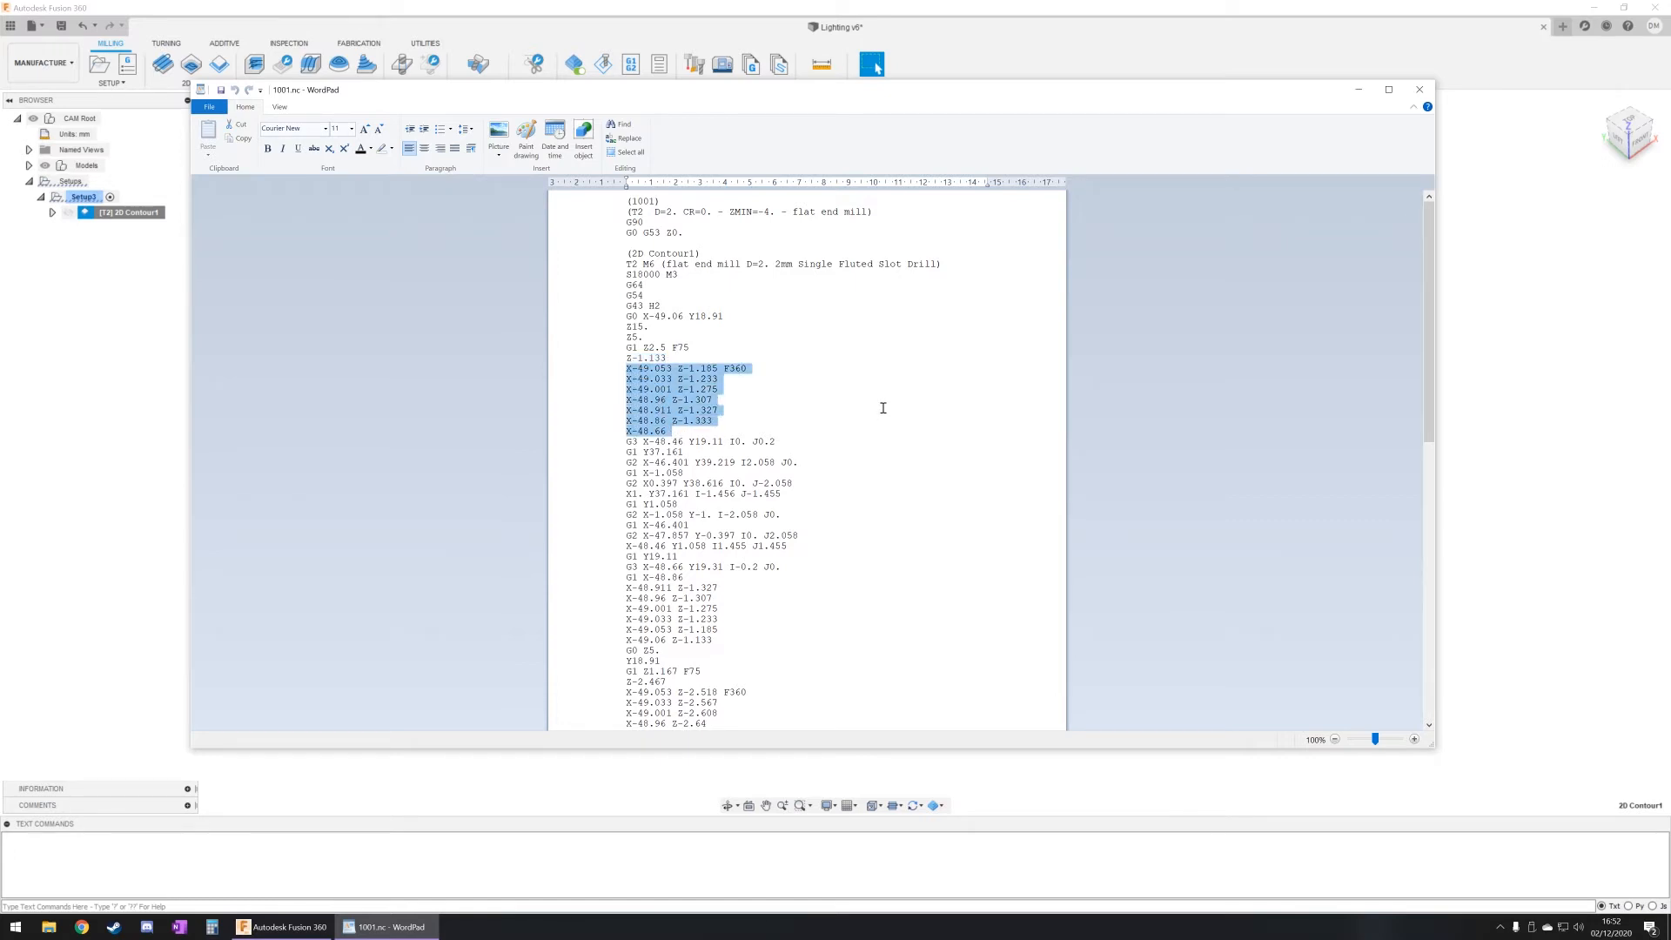
left_click_drag(776, 441, 753, 441)
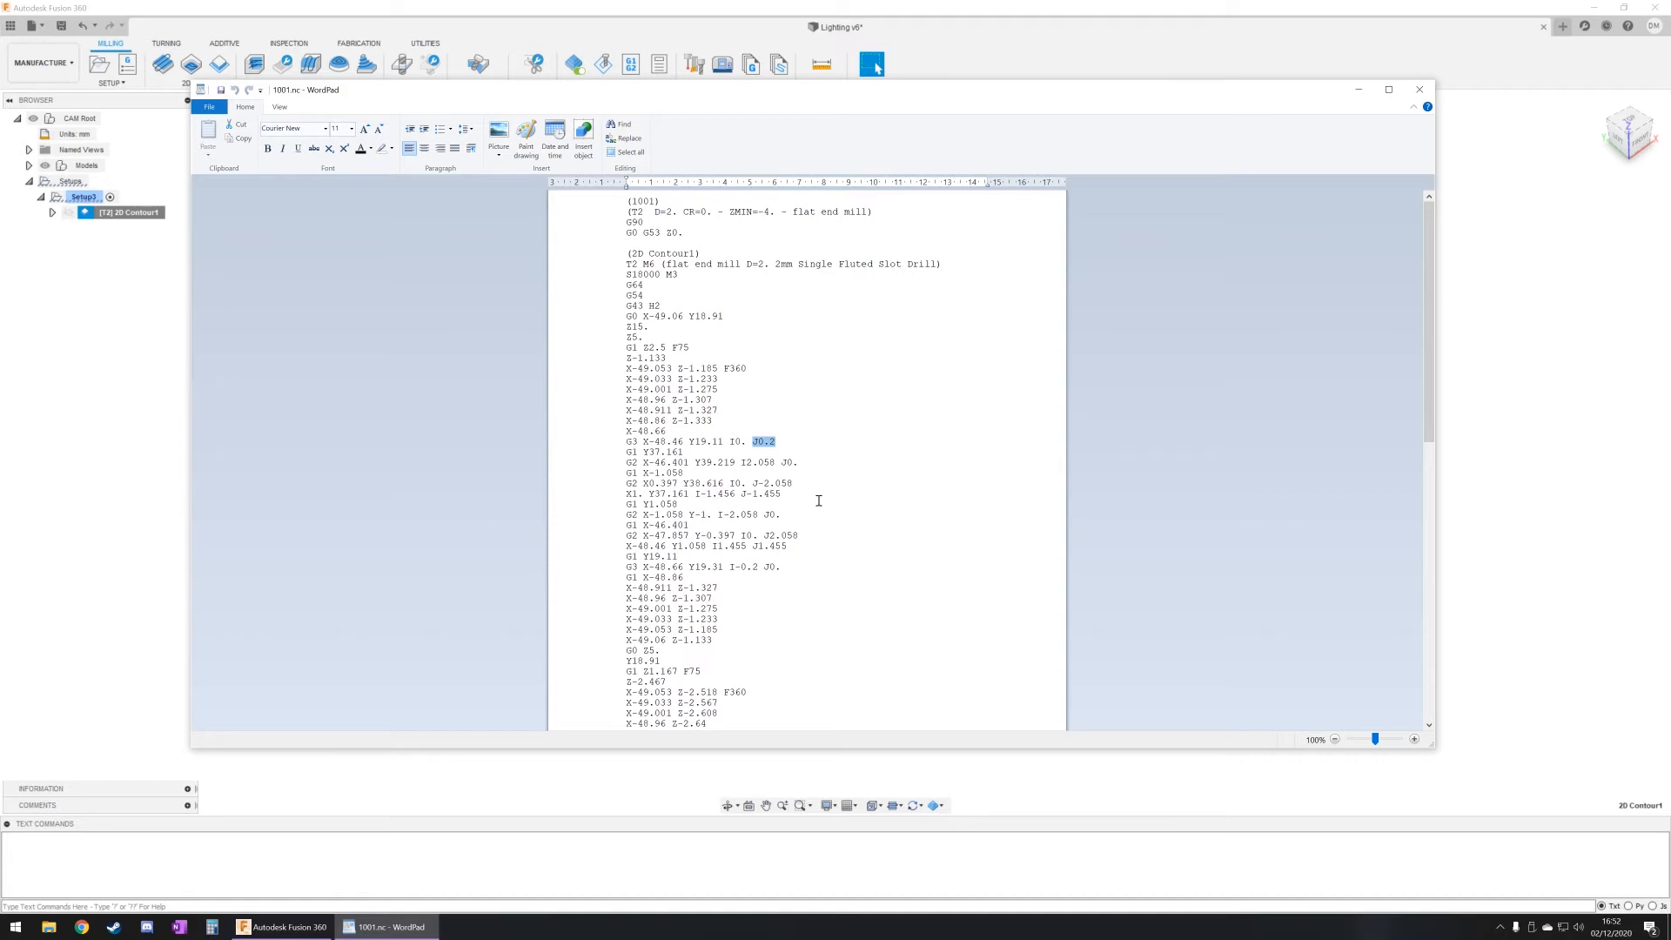
scroll(815, 502, "down", 10)
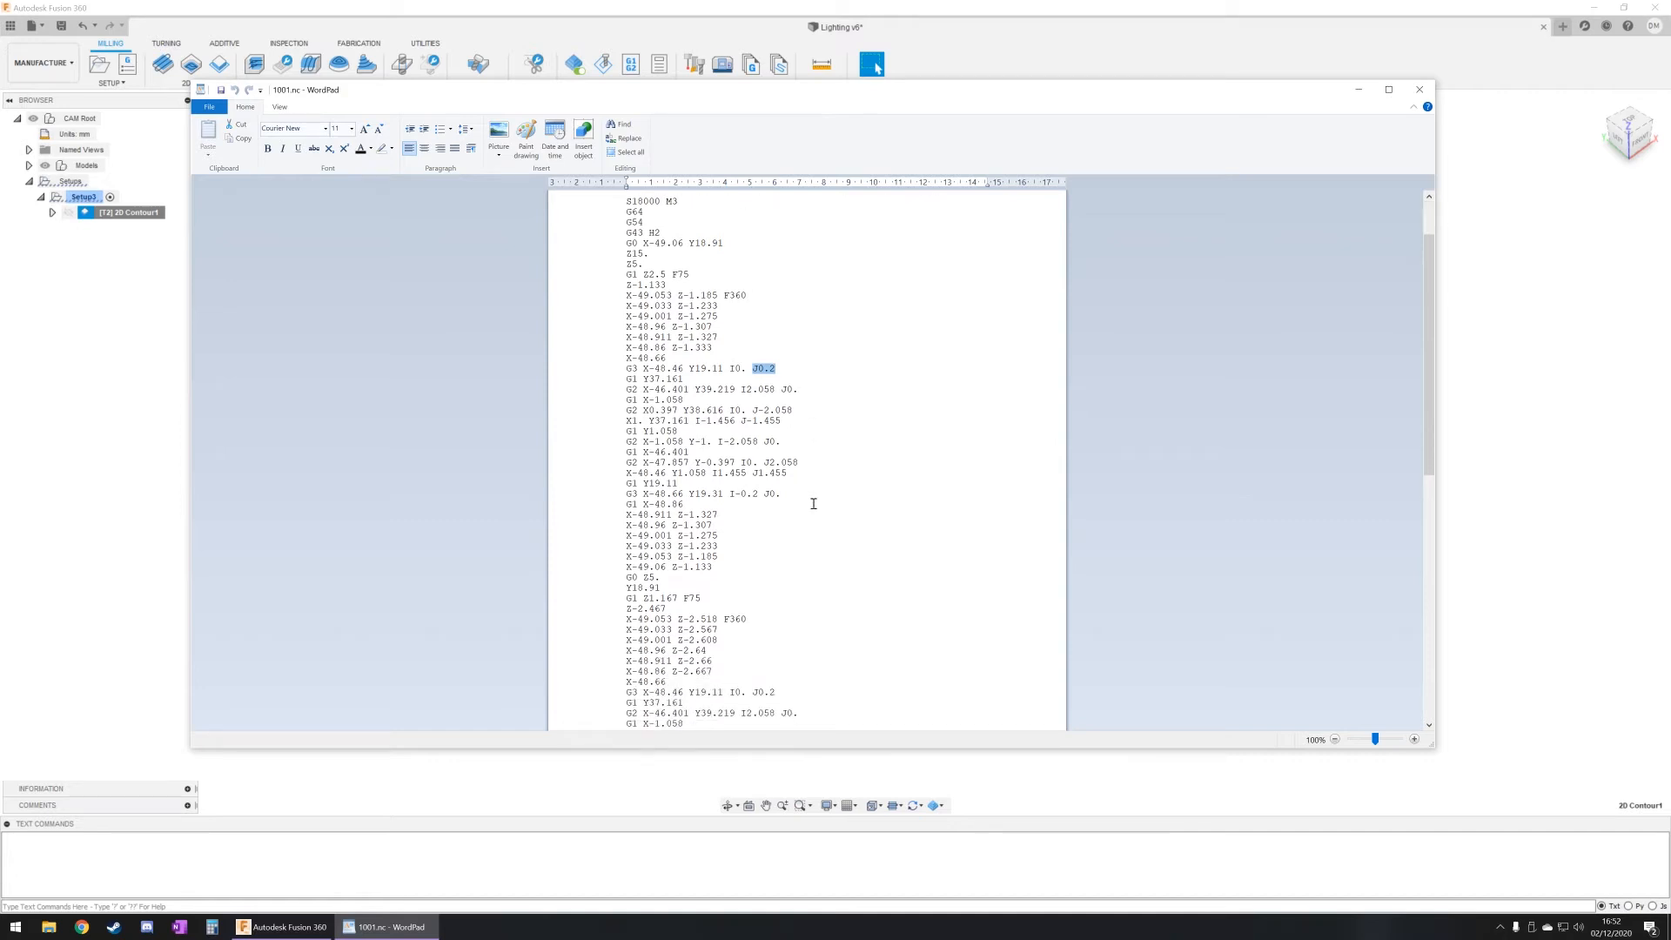
scroll(812, 498, "down", 10)
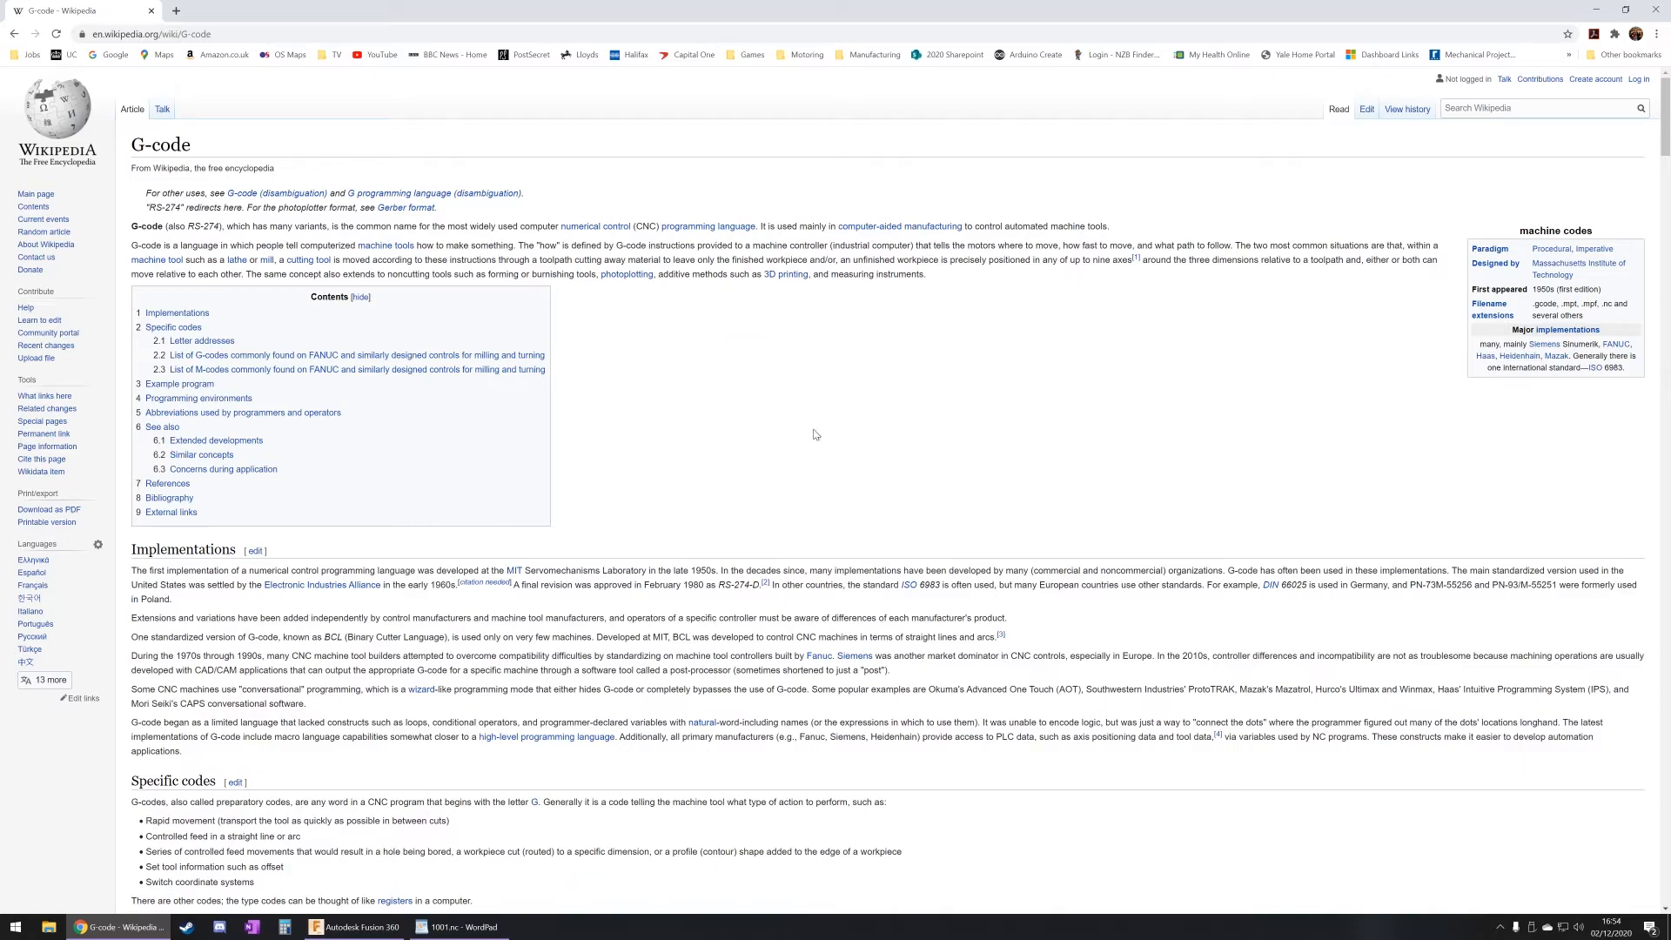
Step: Switch to the Wikipedia G-code article and read through its G-code and M-code tables to the example program
scroll(607, 440, "down", 13)
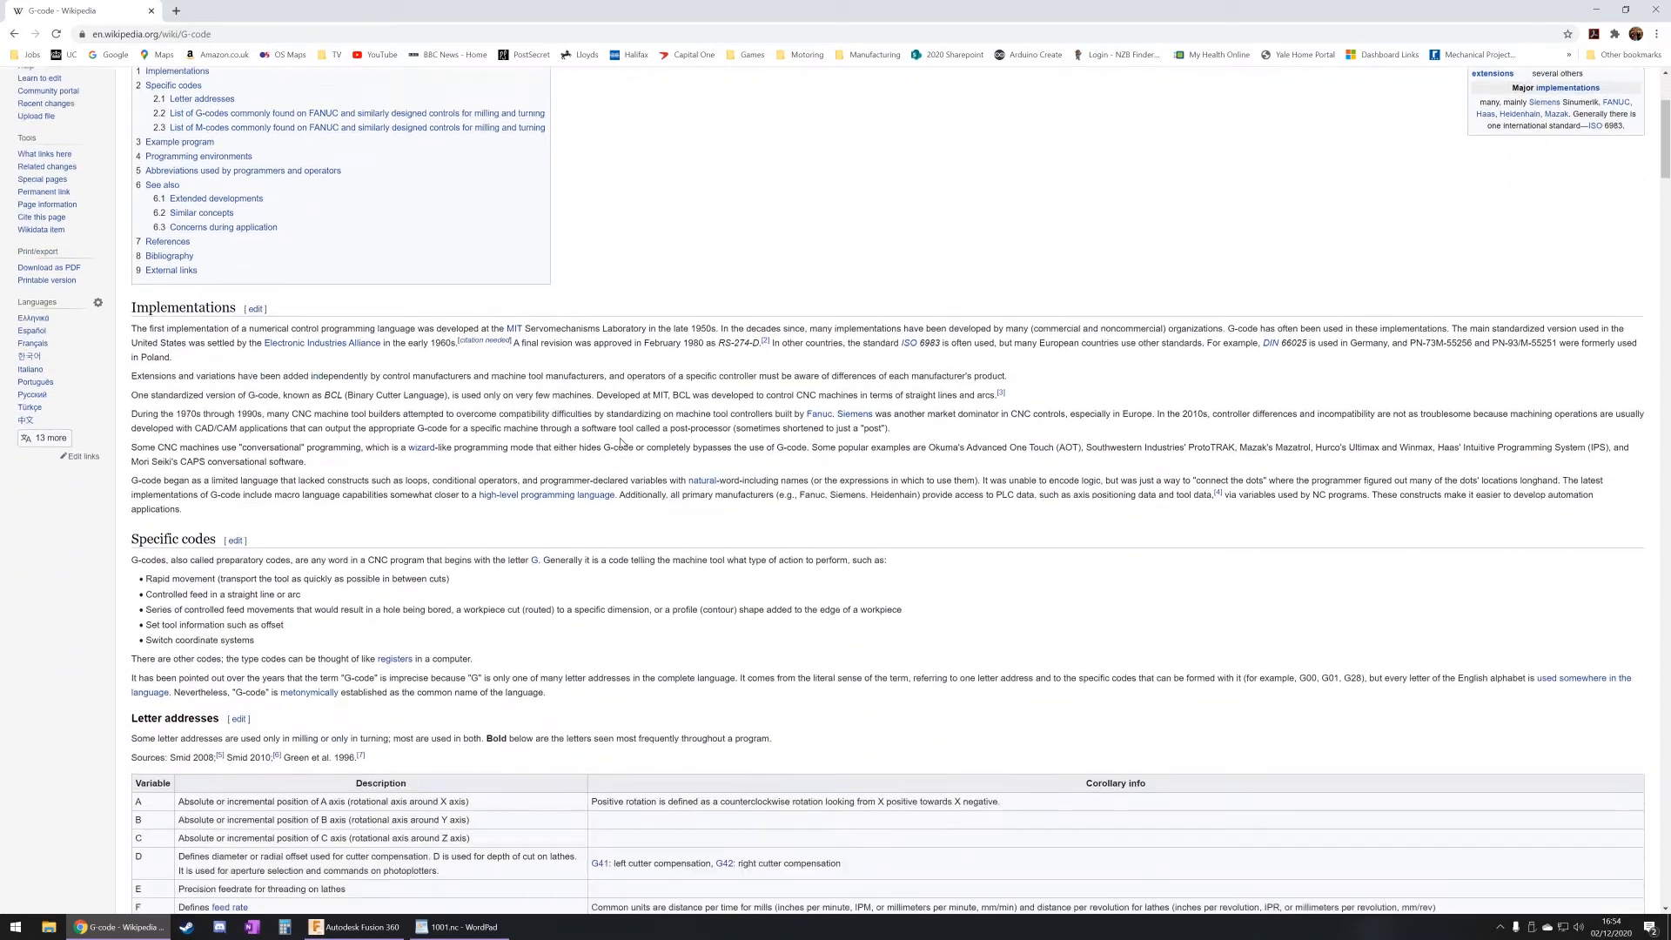
scroll(607, 445, "down", 5)
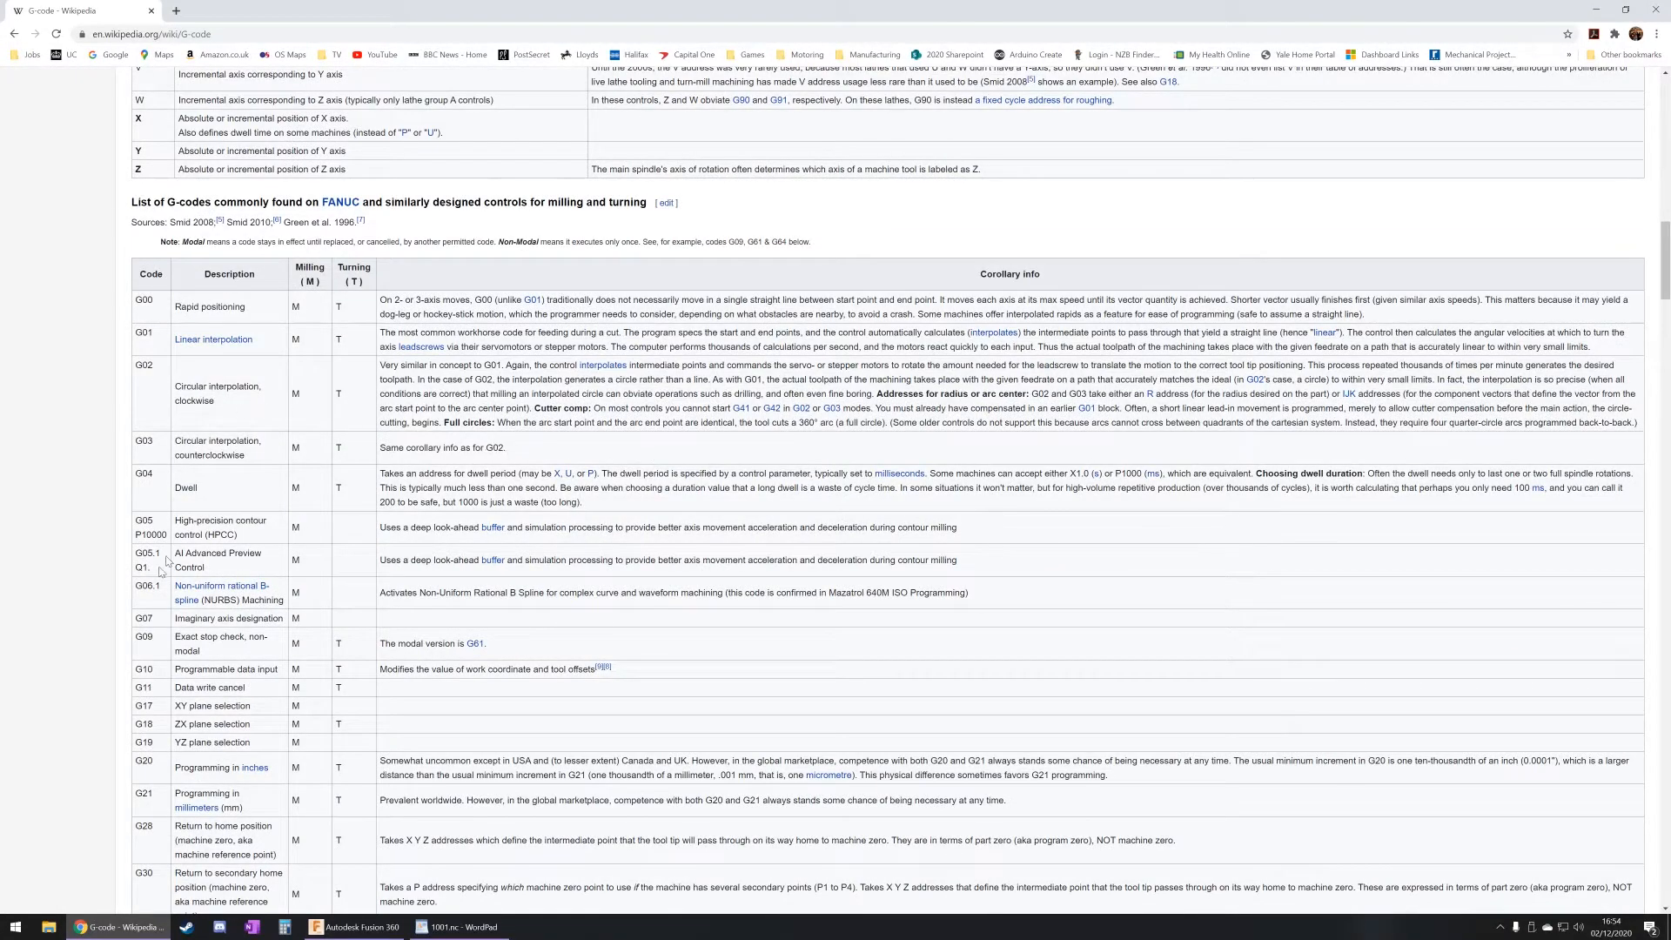
scroll(399, 614, "down", 7)
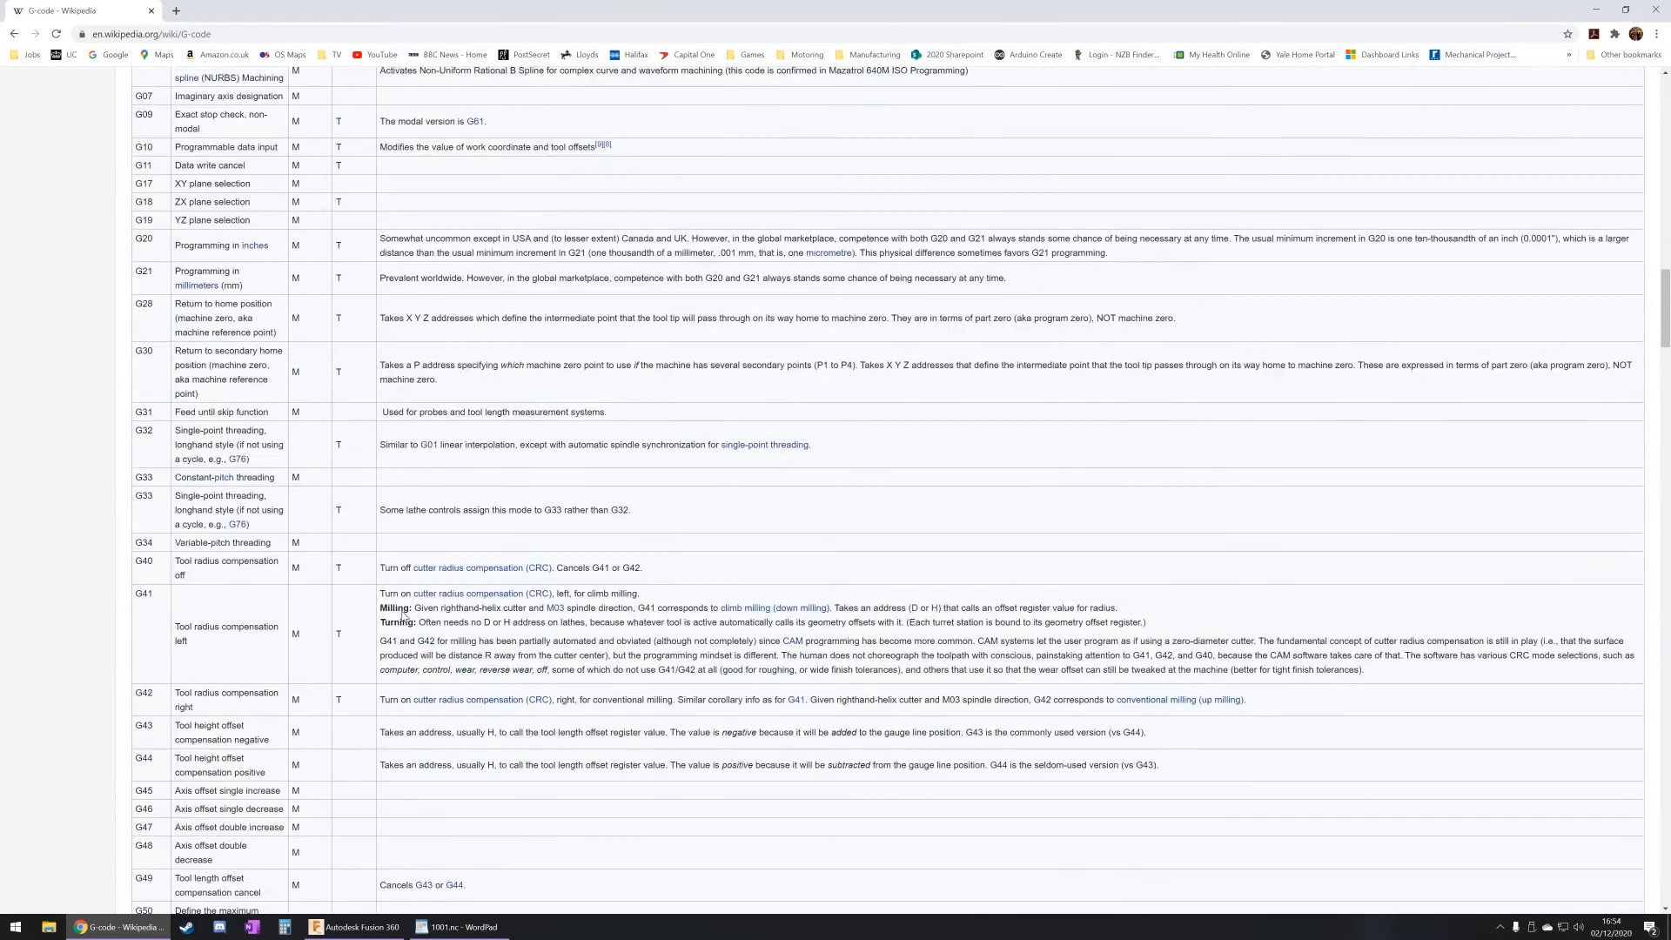
scroll(404, 616, "down", 5)
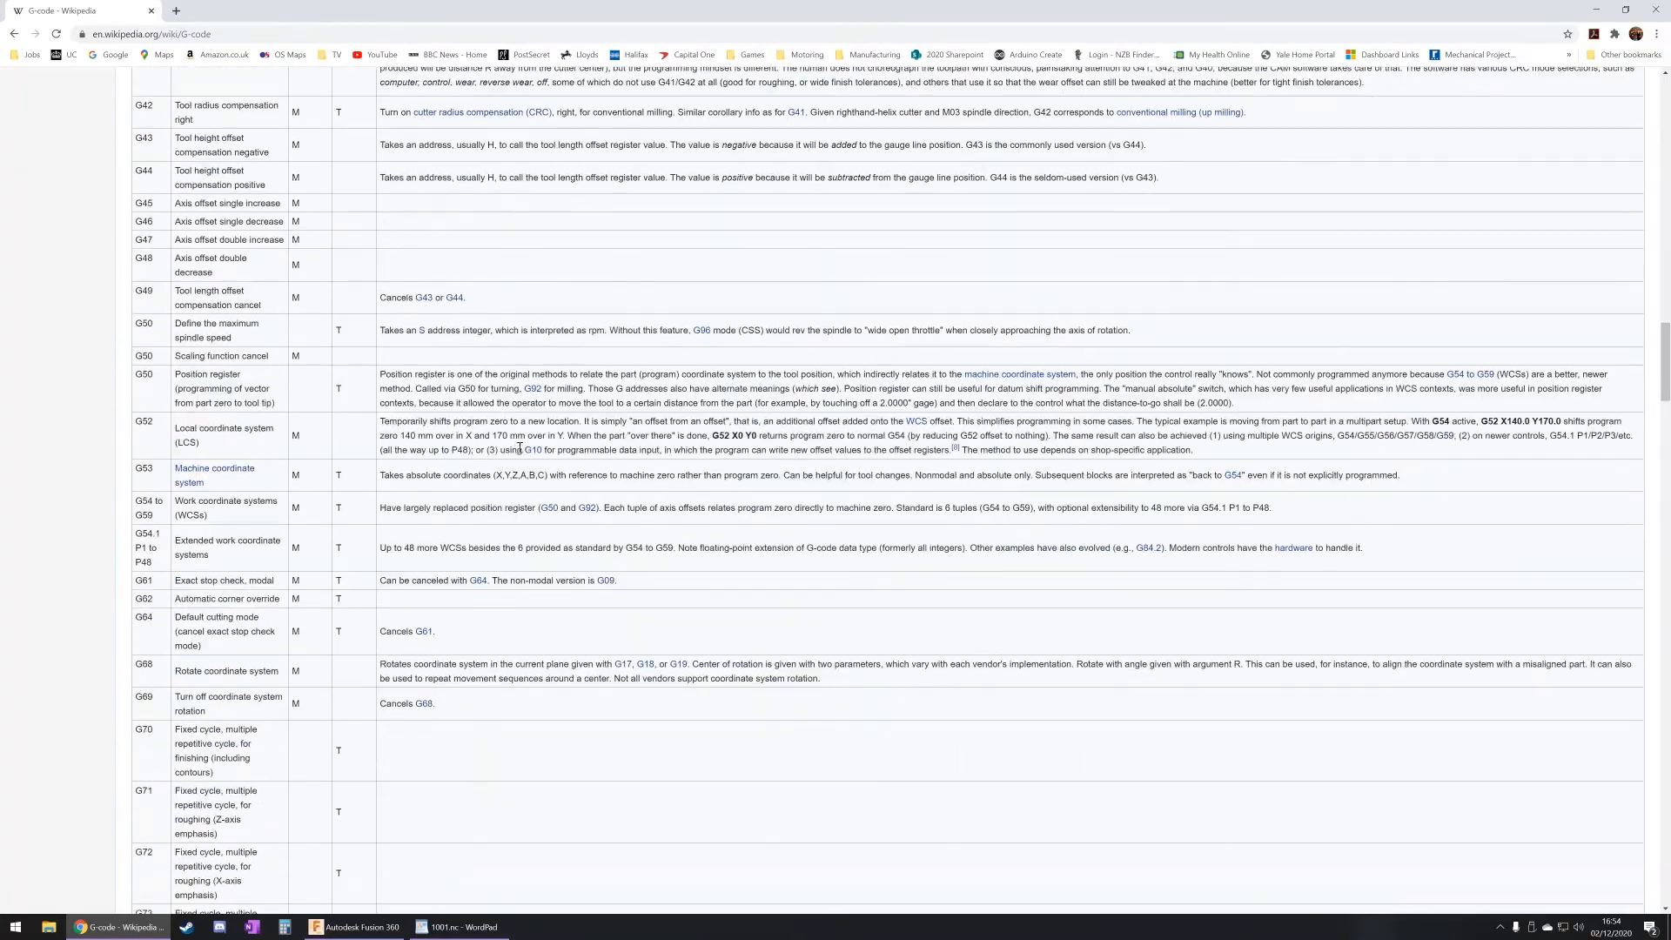
scroll(533, 456, "down", 2)
scroll(533, 457, "down", 9)
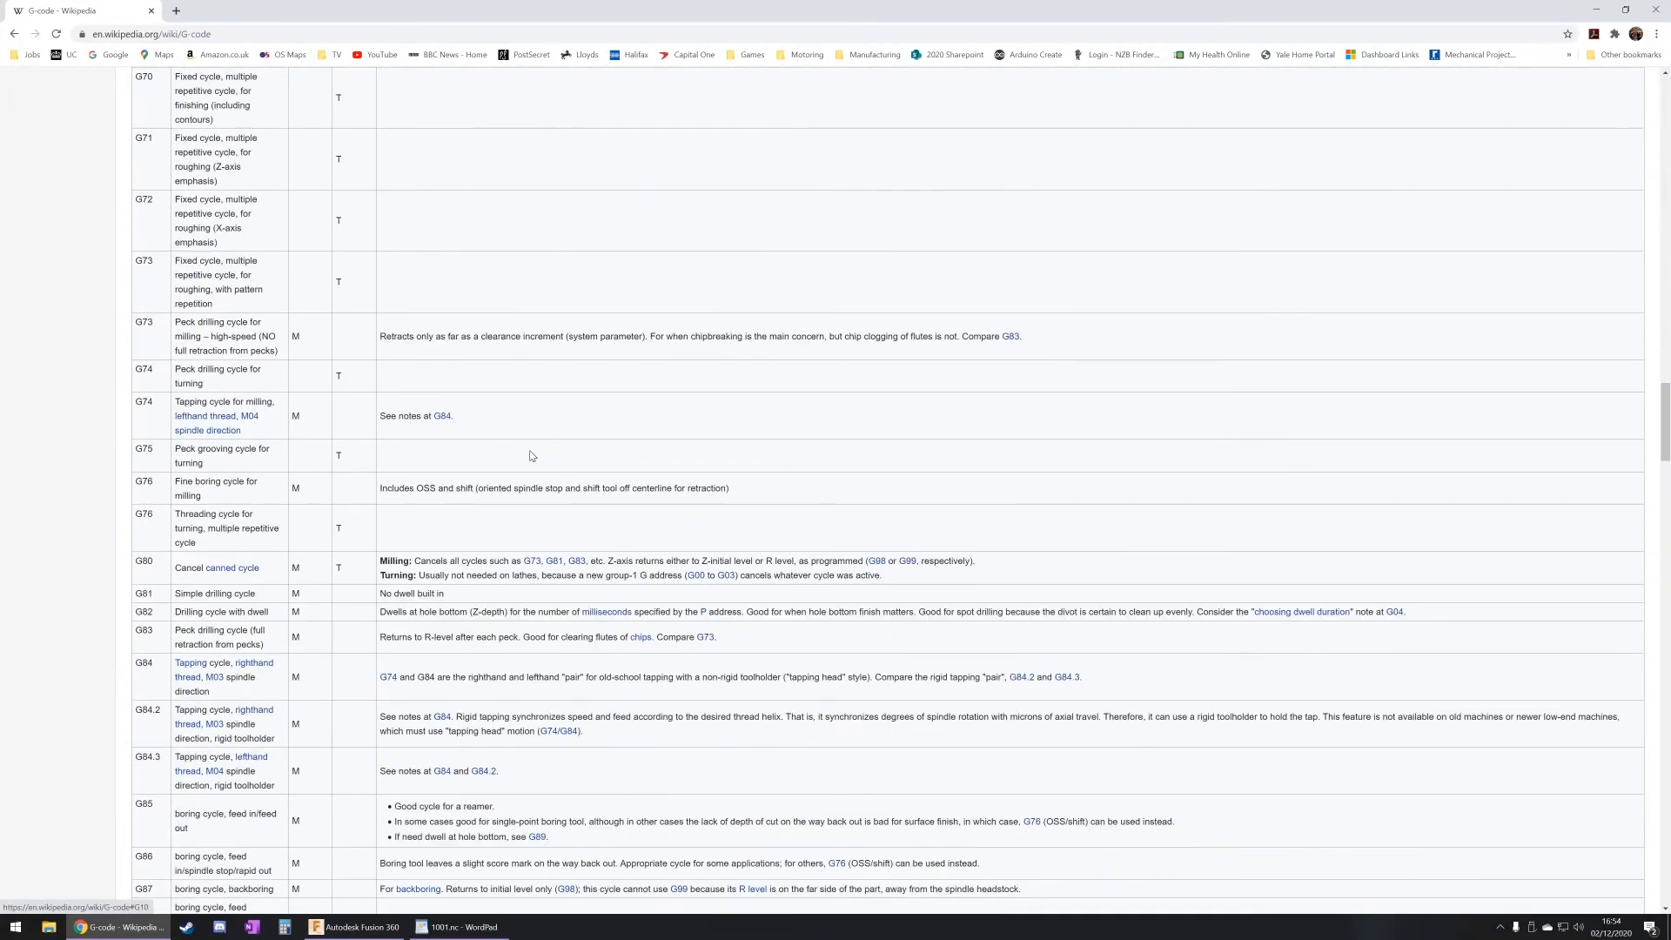
scroll(533, 457, "down", 12)
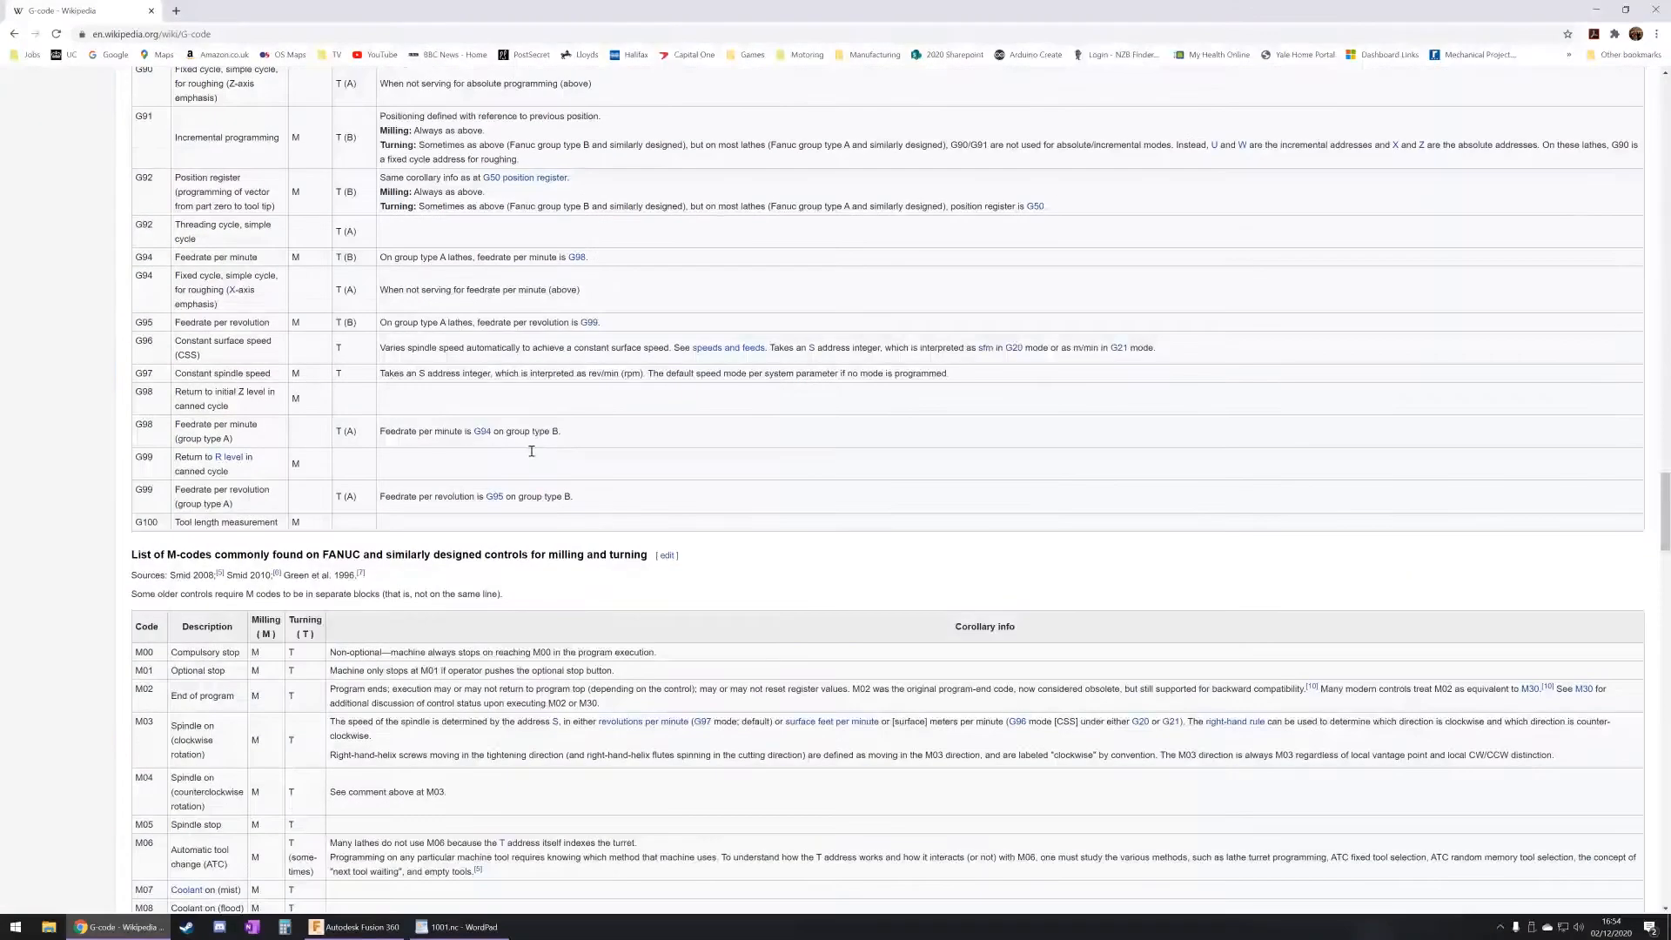
scroll(533, 457, "down", 4)
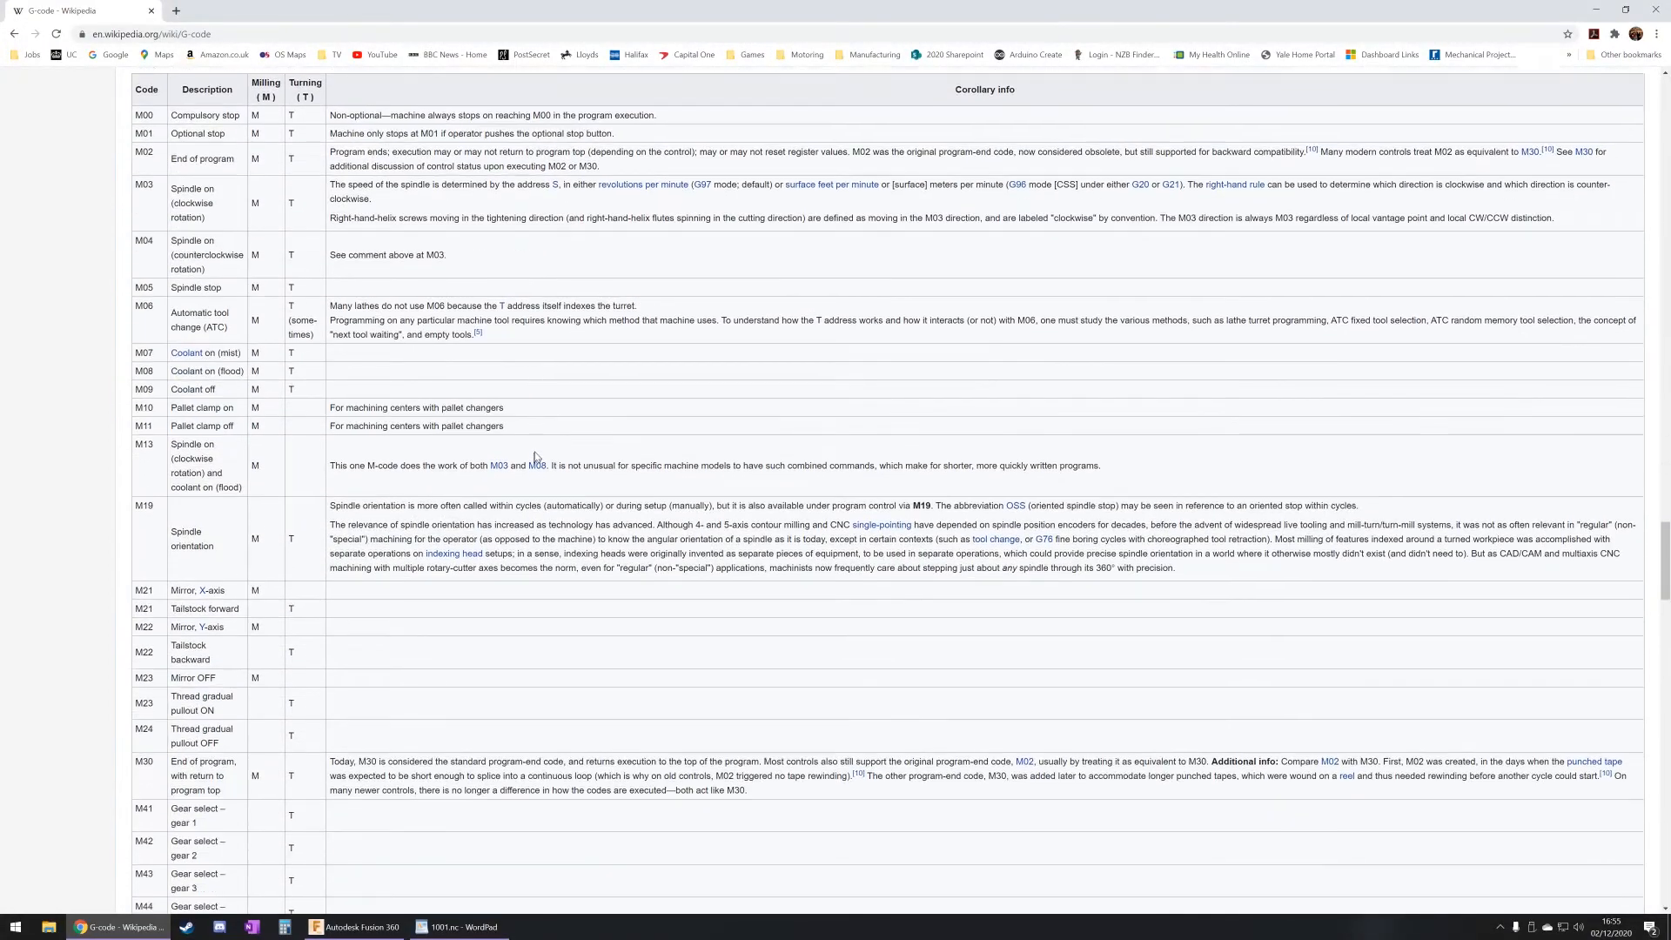
scroll(536, 448, "down", 8)
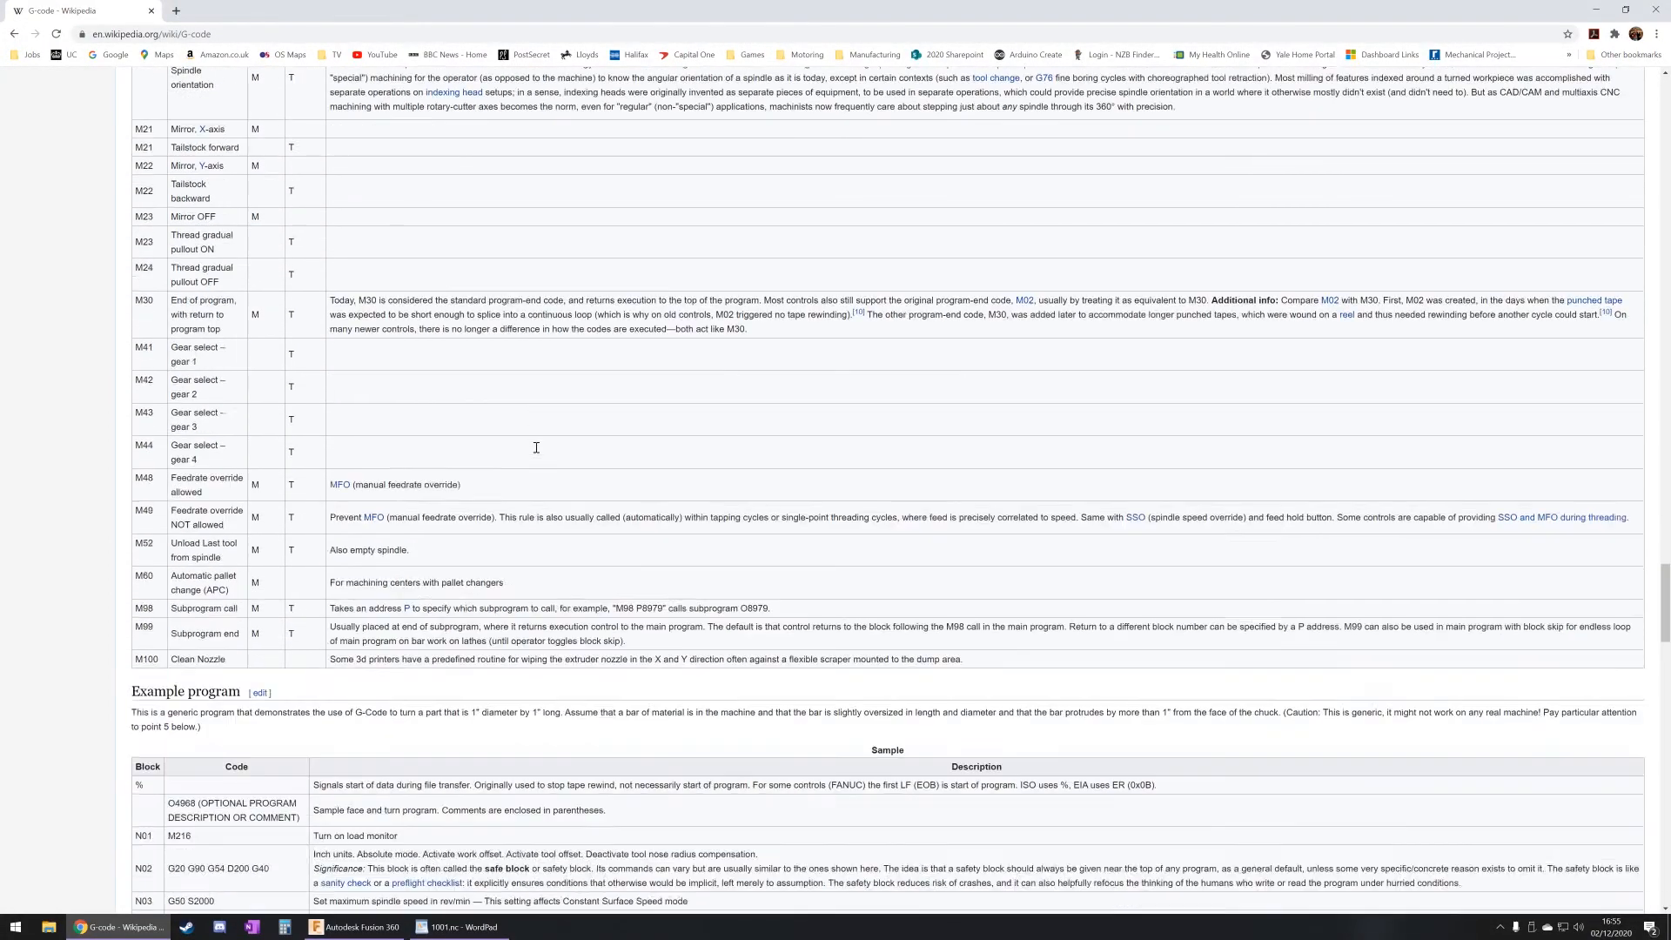
scroll(537, 451, "down", 2)
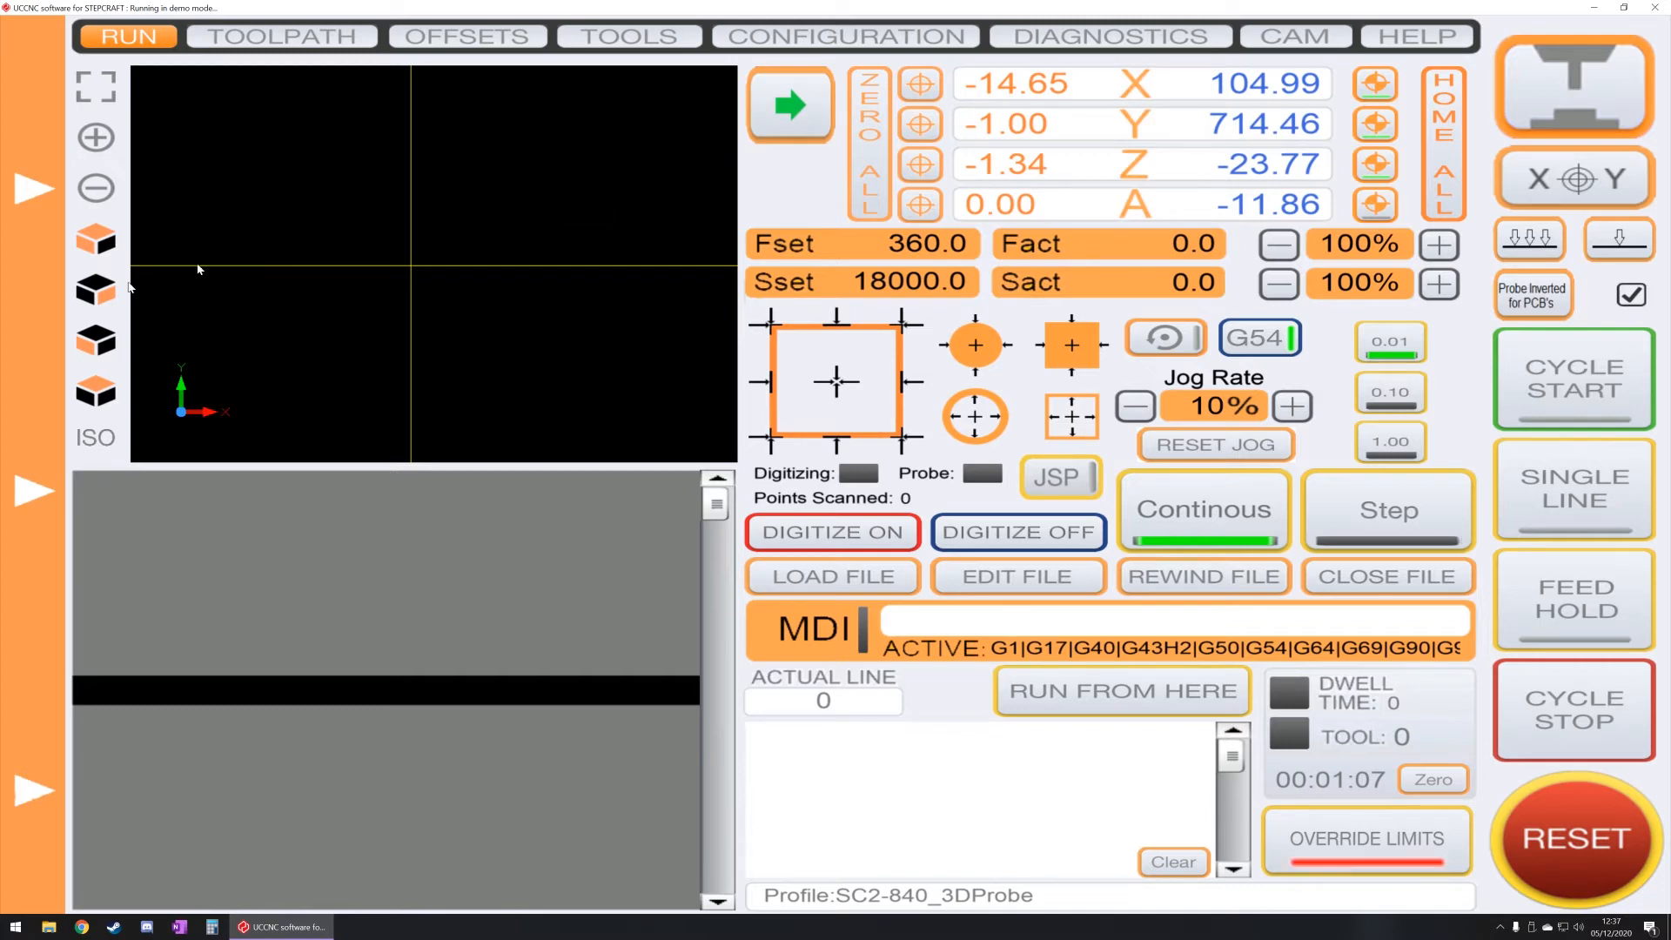
Step: Switch to UCCNC and zero the work coordinates of the X and Y axes
mouse_move(36, 431)
left_click(930, 90)
left_click(934, 125)
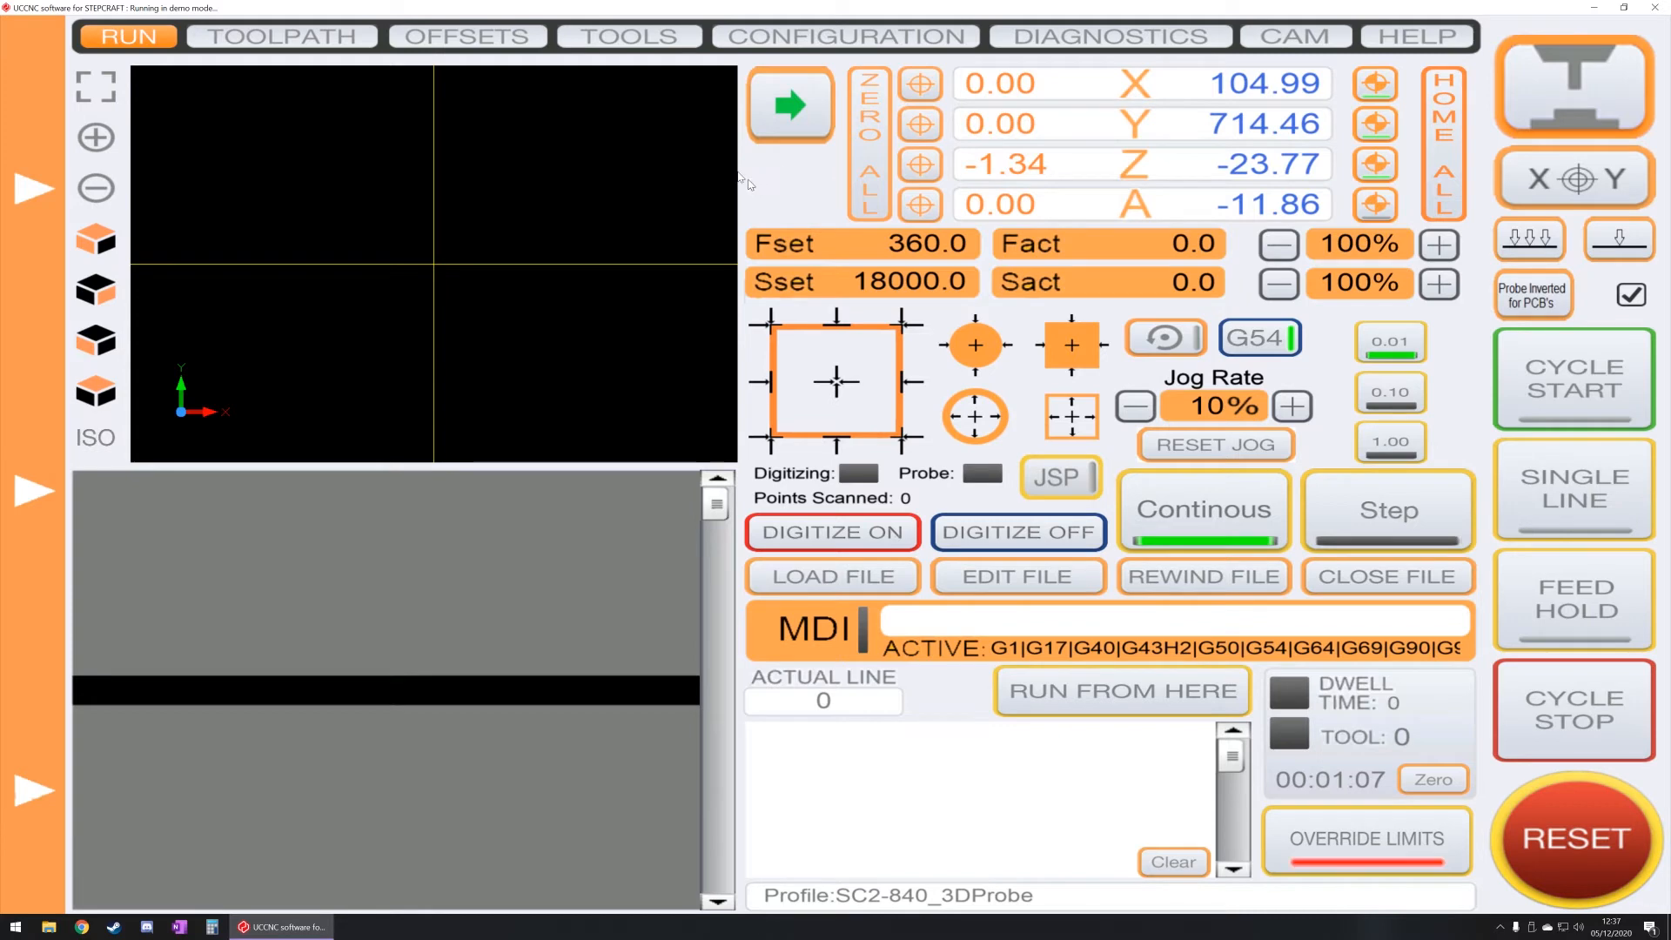
Step: Try the Step jog mode, zero the Z axis work coordinate and return jogging to Continous
mouse_move(40, 297)
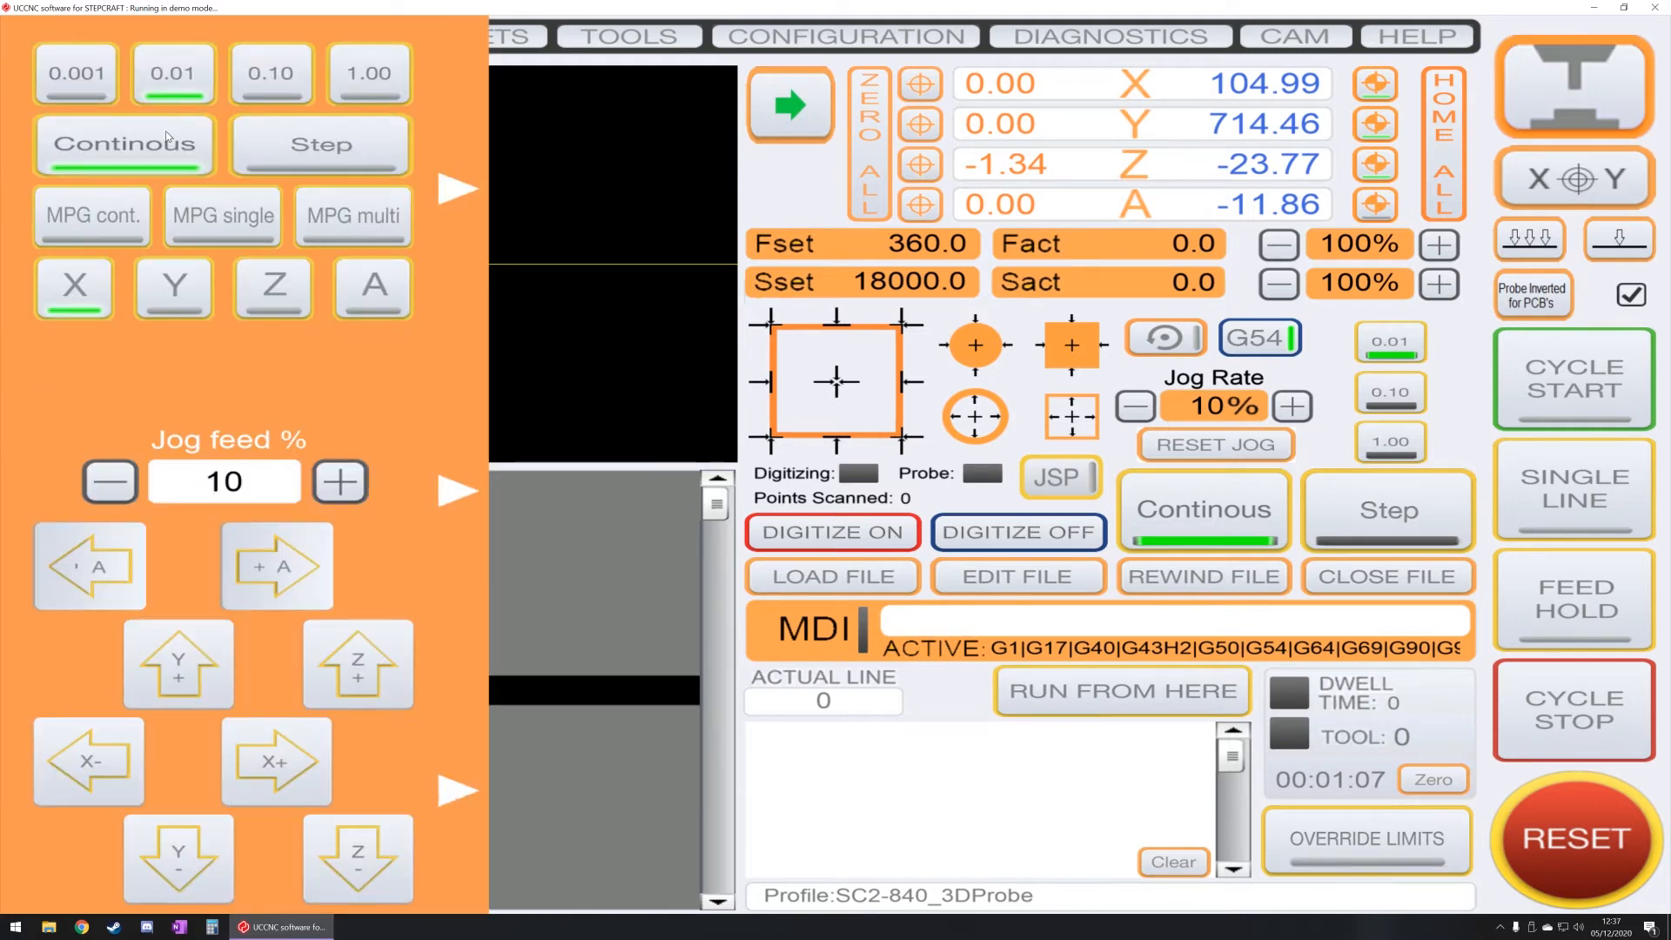
left_click(352, 145)
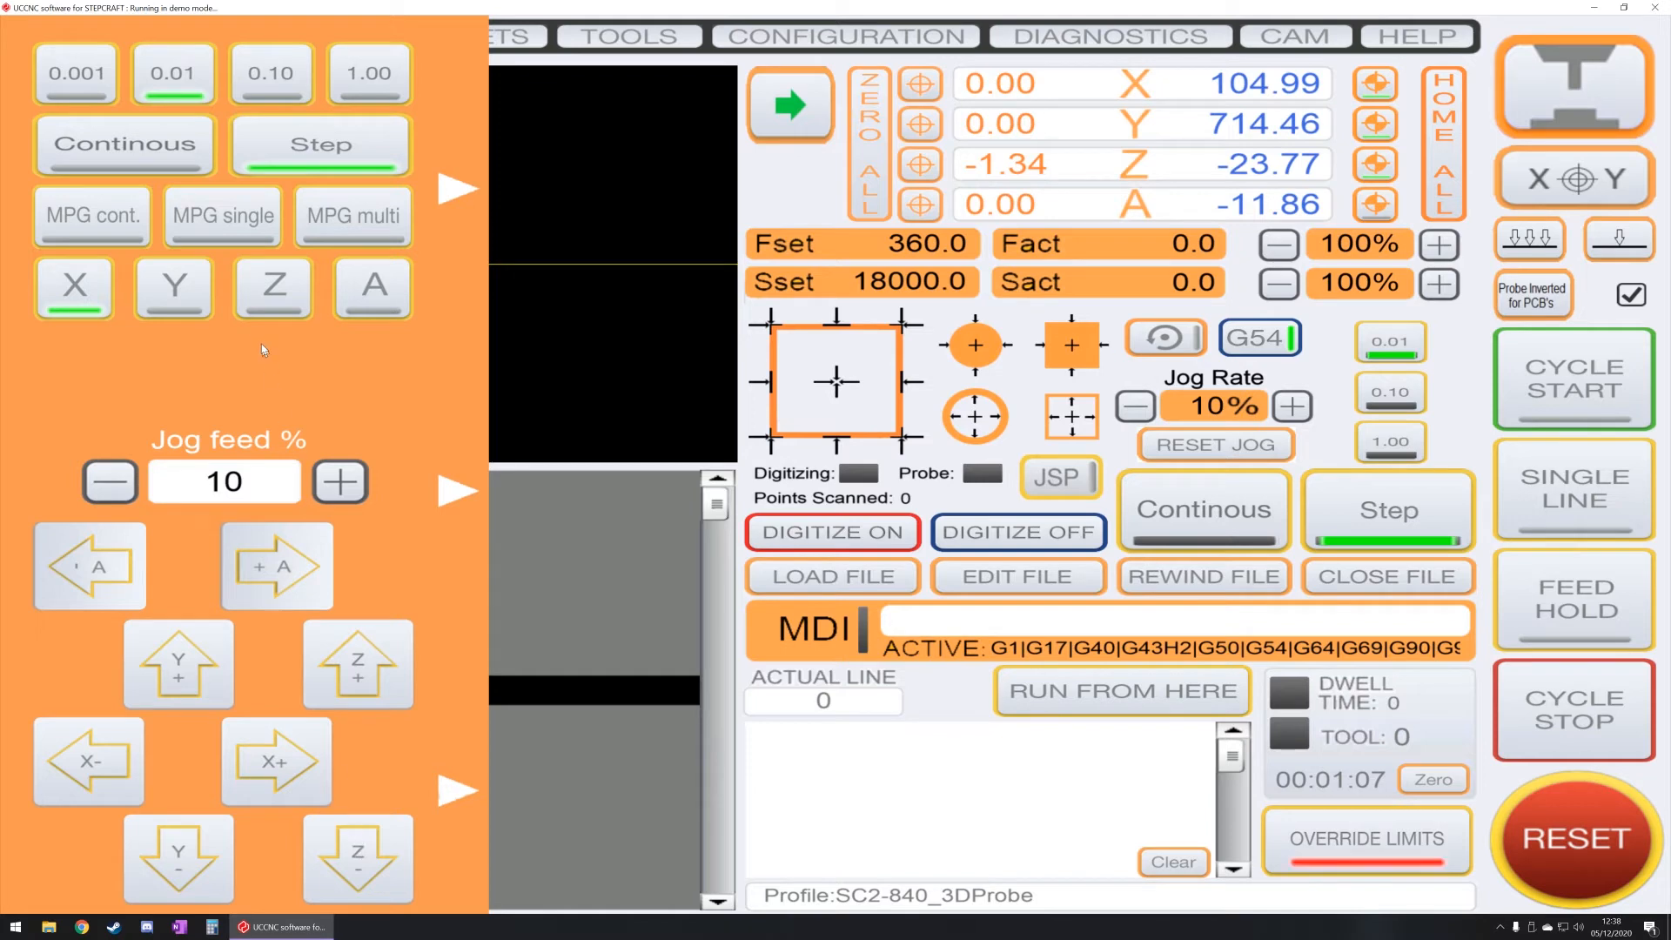
left_click(920, 165)
mouse_move(13, 198)
left_click(79, 150)
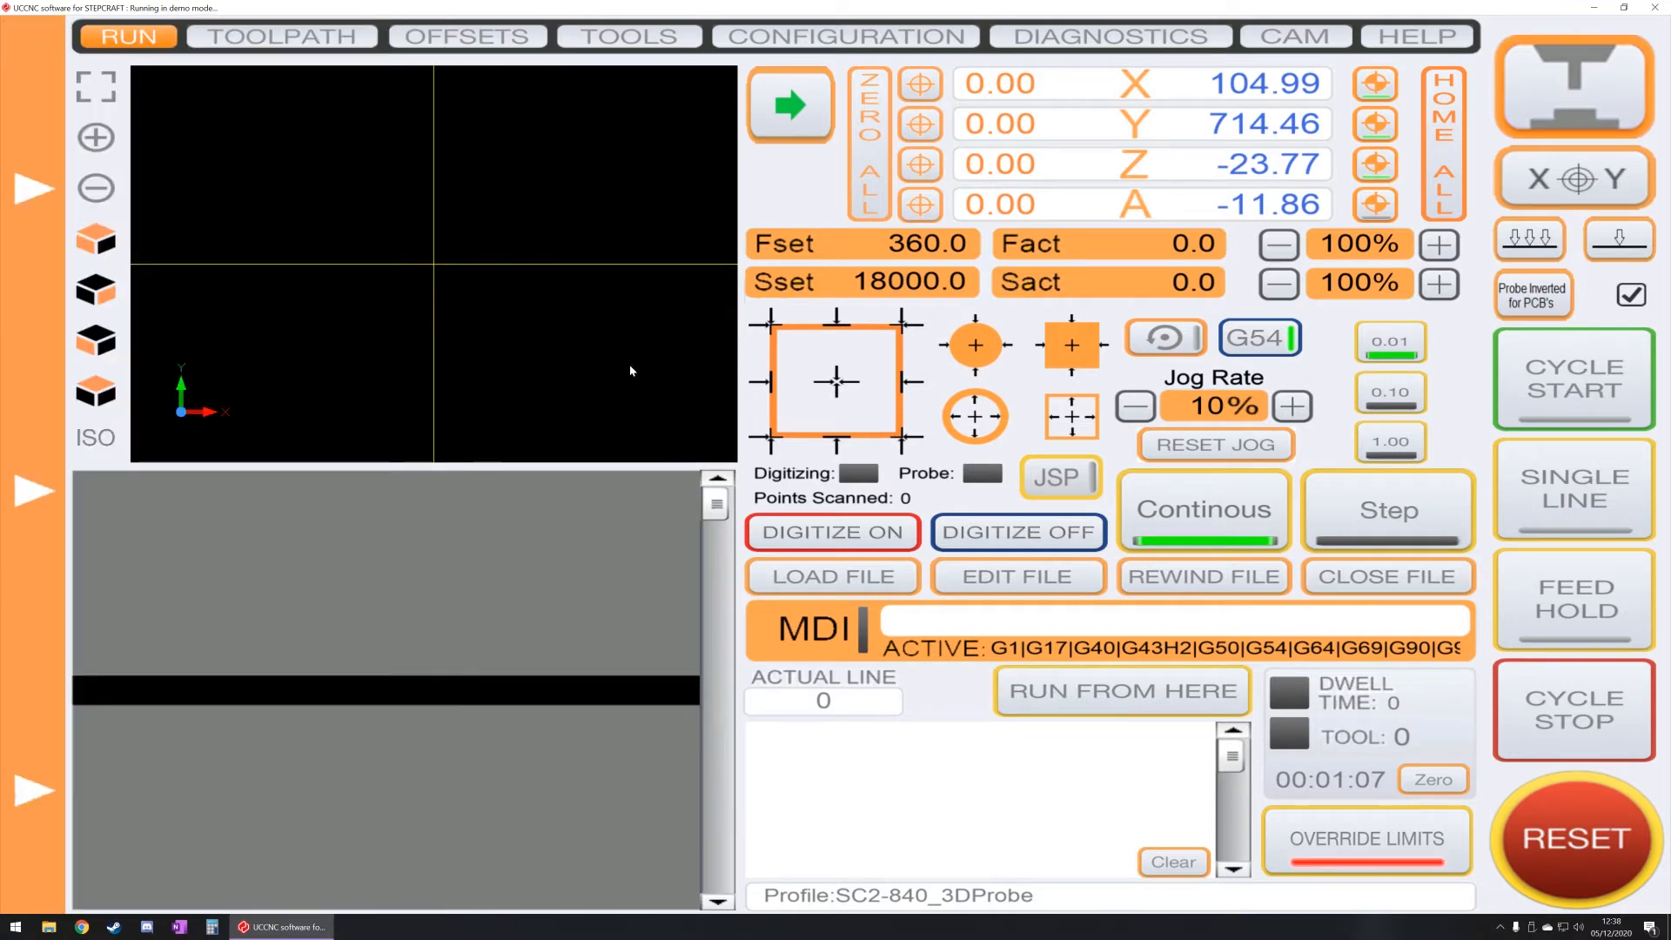
Step: Load the G-code file Test Code.nc from the Build Files folder
left_click(838, 577)
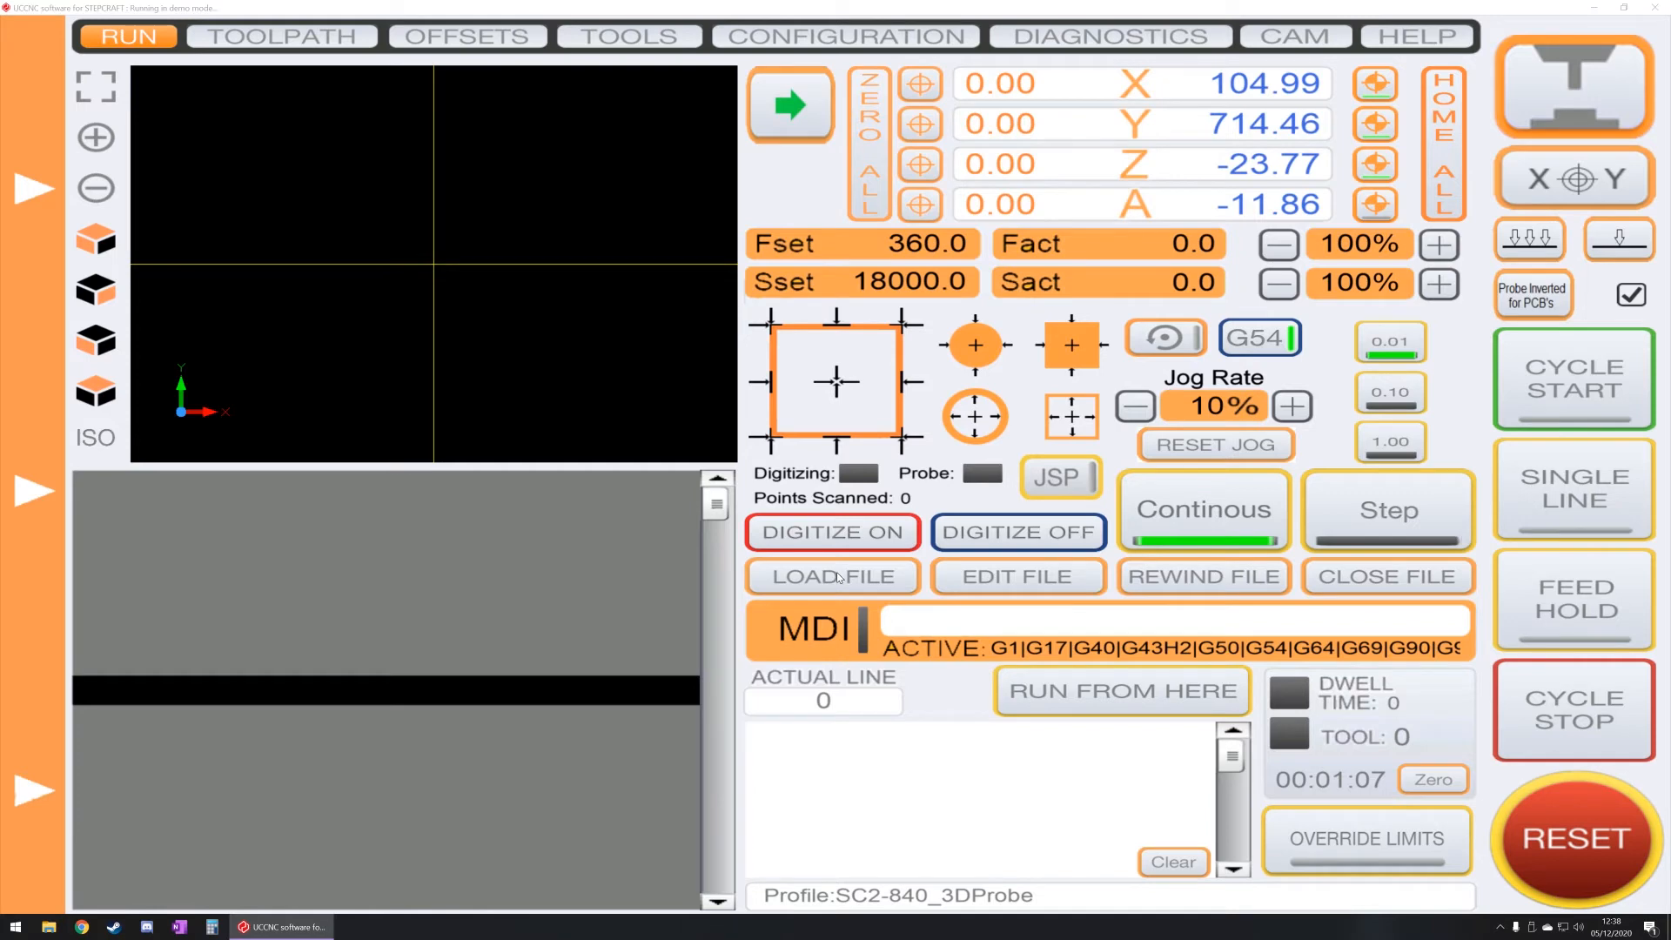
left_click(602, 426)
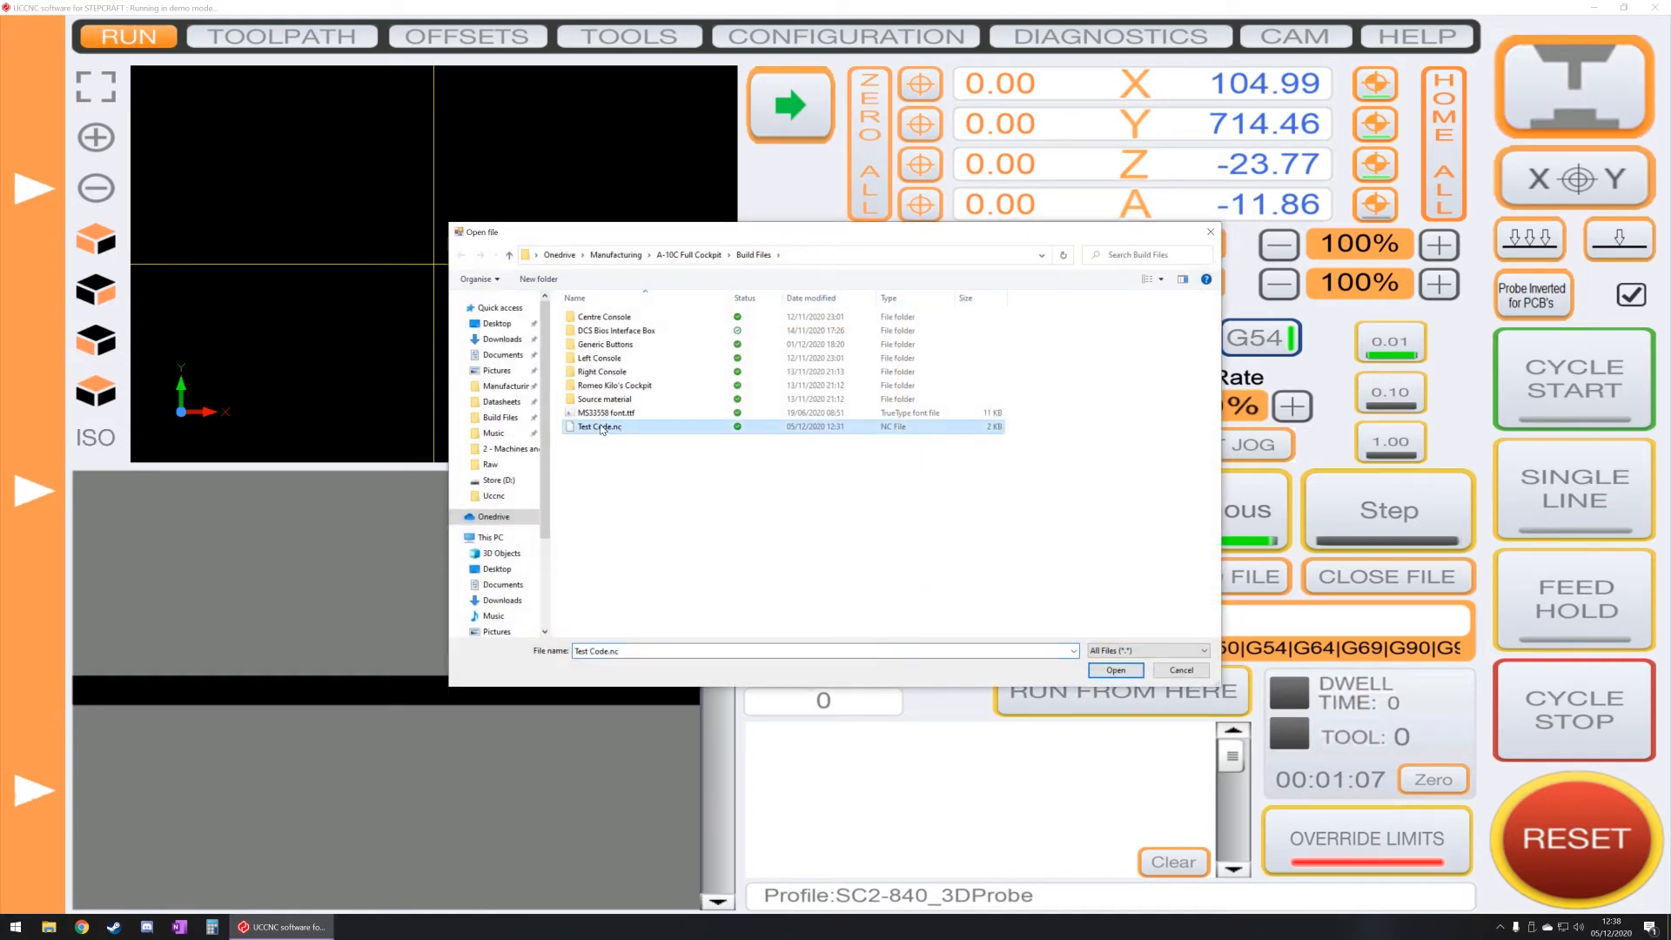
double_click(602, 427)
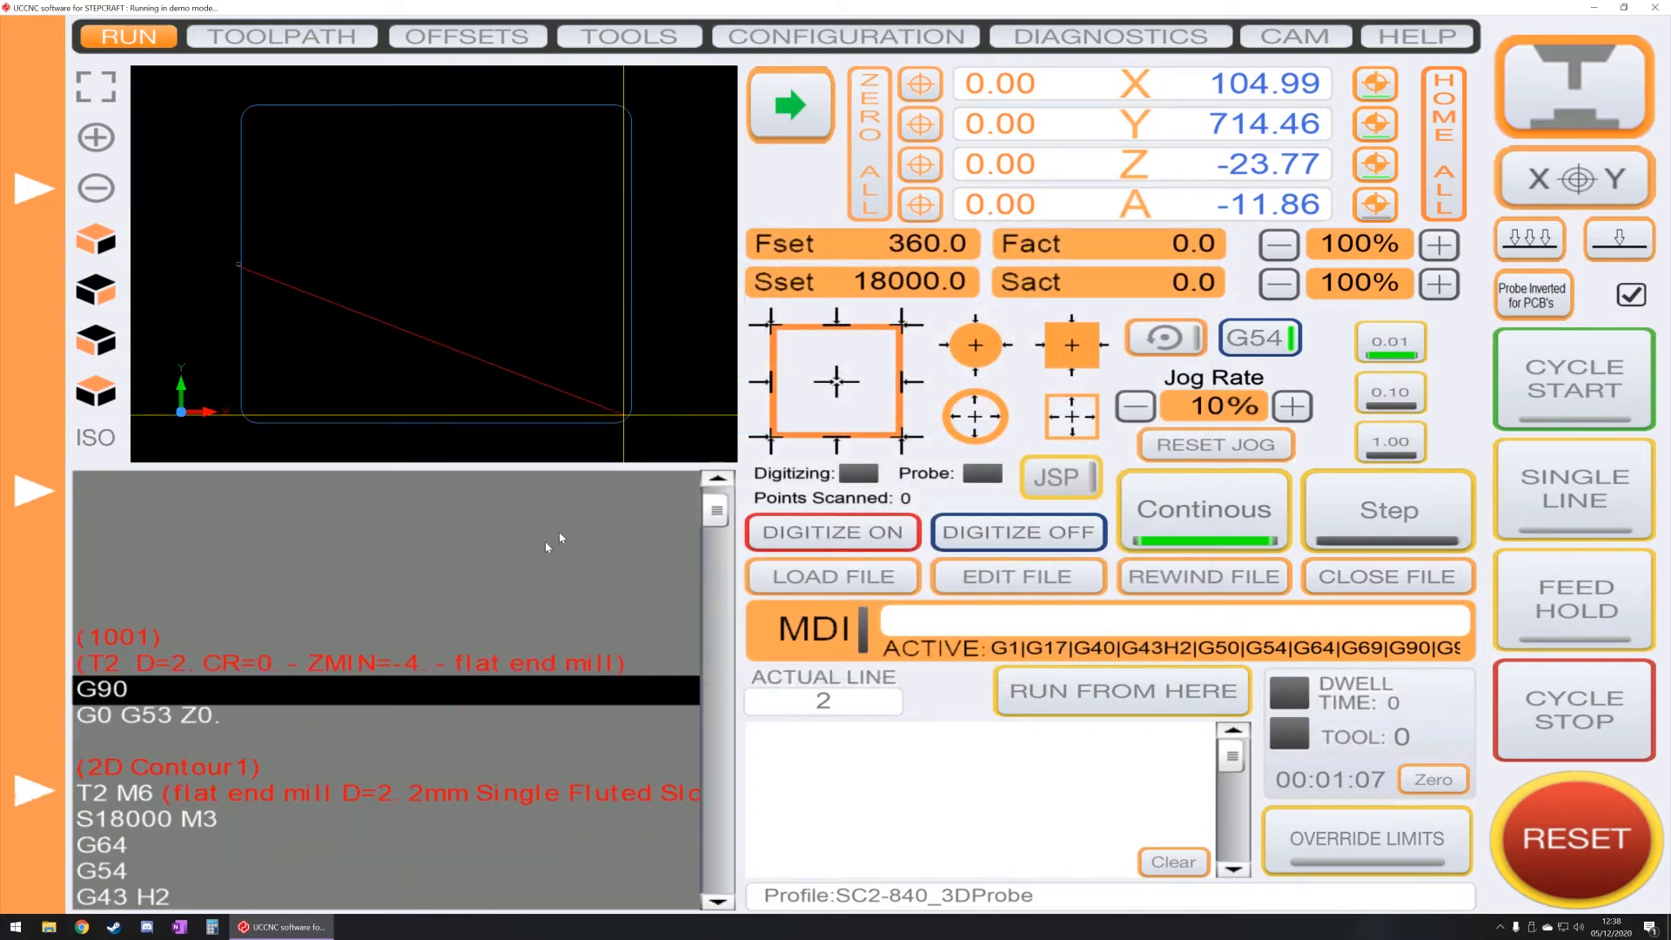
Step: Examine the loaded contour toolpath in 3D and look through the program's code listing, returning to its start
left_click_drag(499, 438, 498, 291)
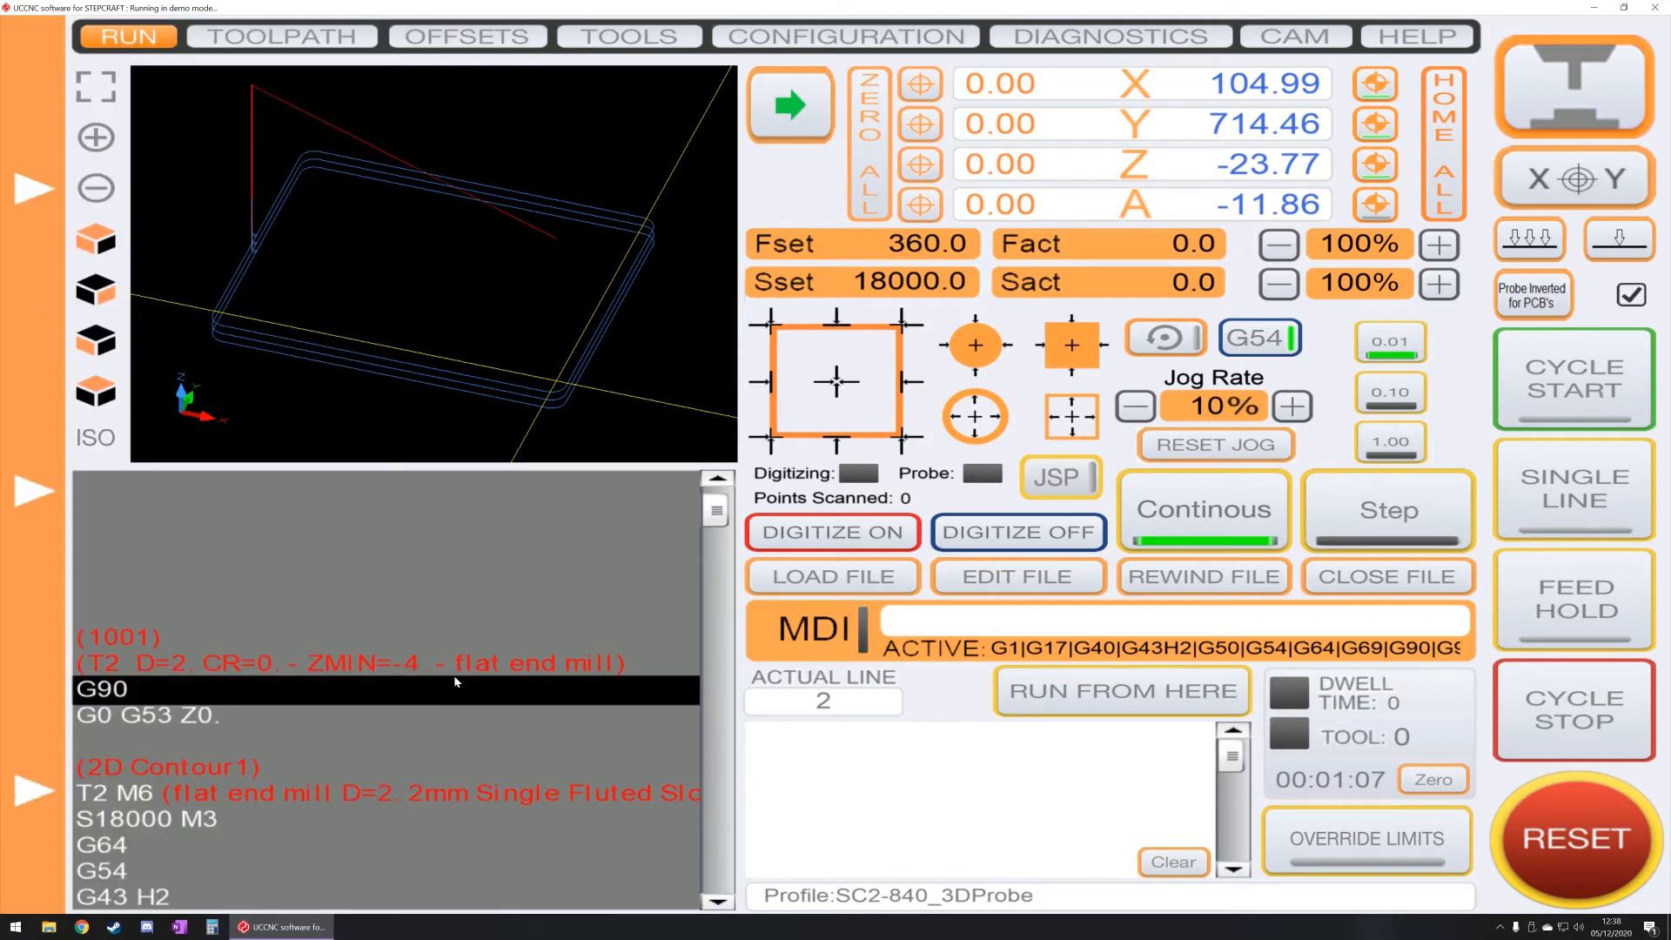
scroll(456, 681, "down", 19)
scroll(456, 681, "down", 20)
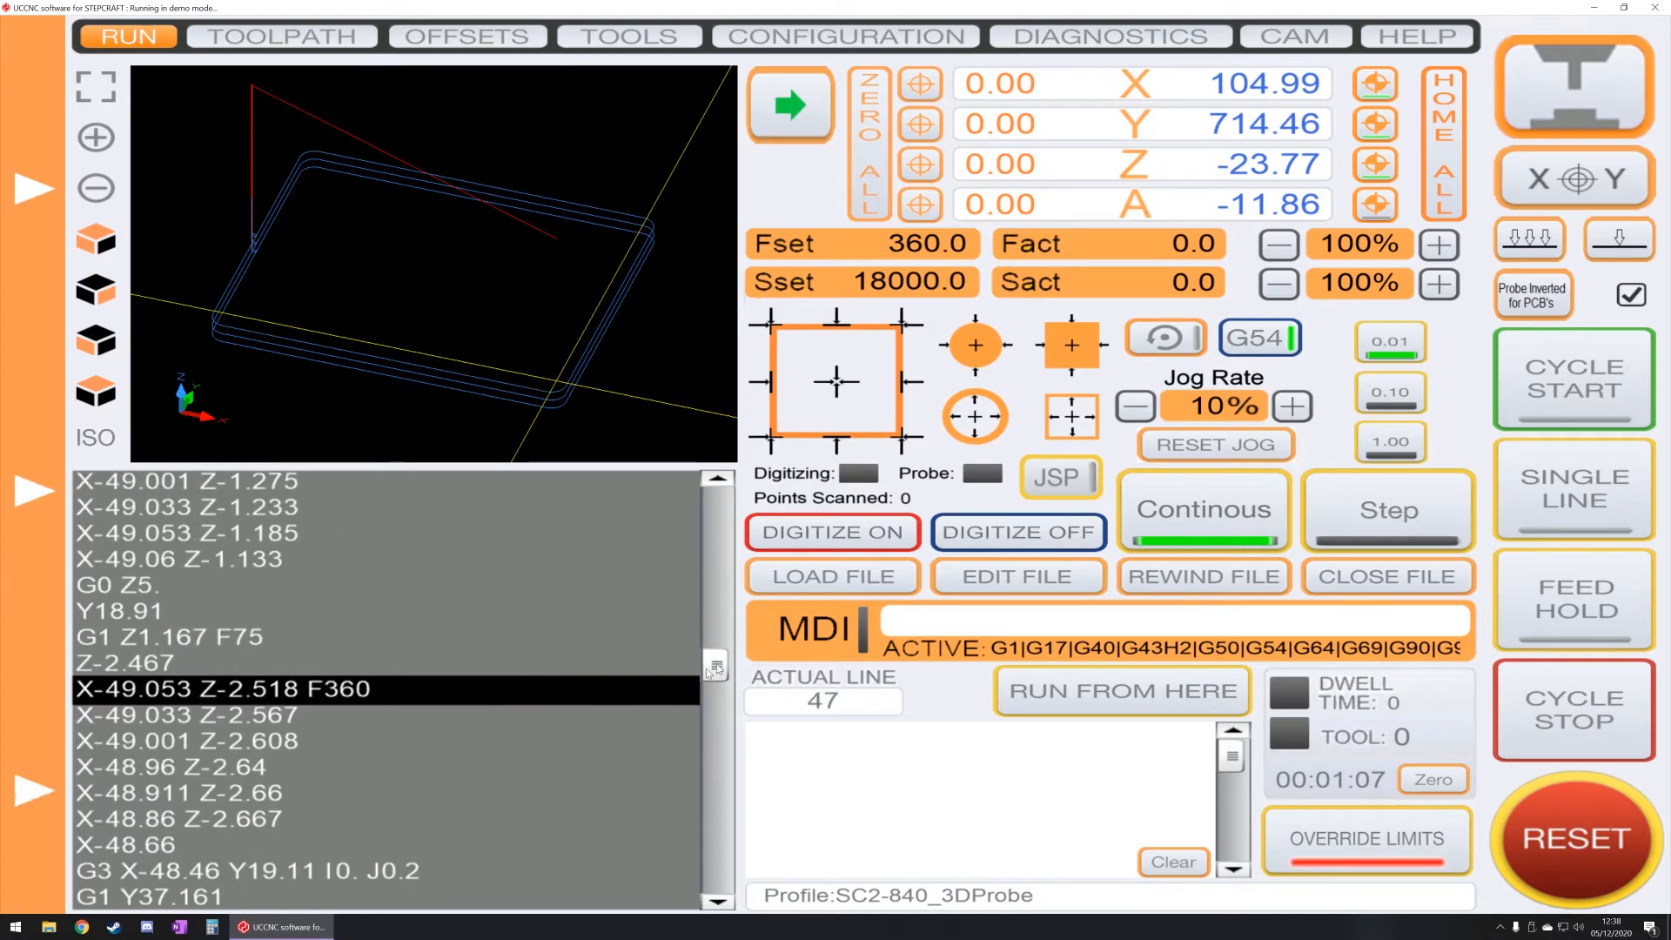
scroll(700, 679, "down", 20)
scroll(705, 683, "up", 20)
left_click_drag(706, 685, 720, 516)
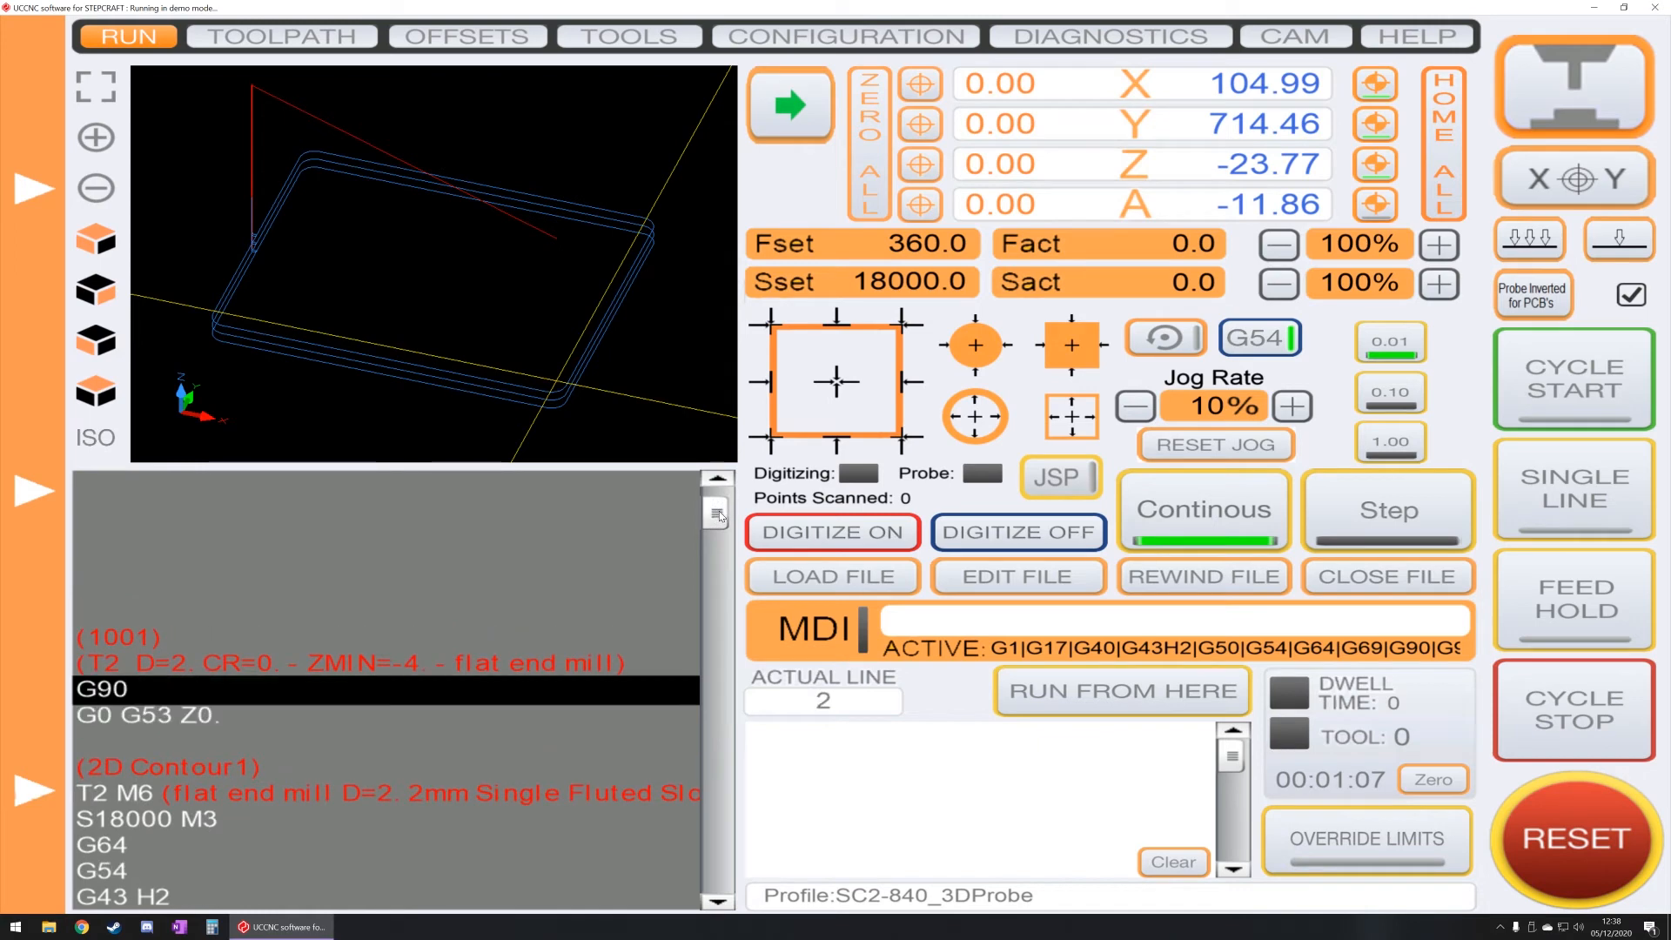
Step: Open the loaded program in the G-code editor, look through its lines and close it without saving
left_click(1014, 574)
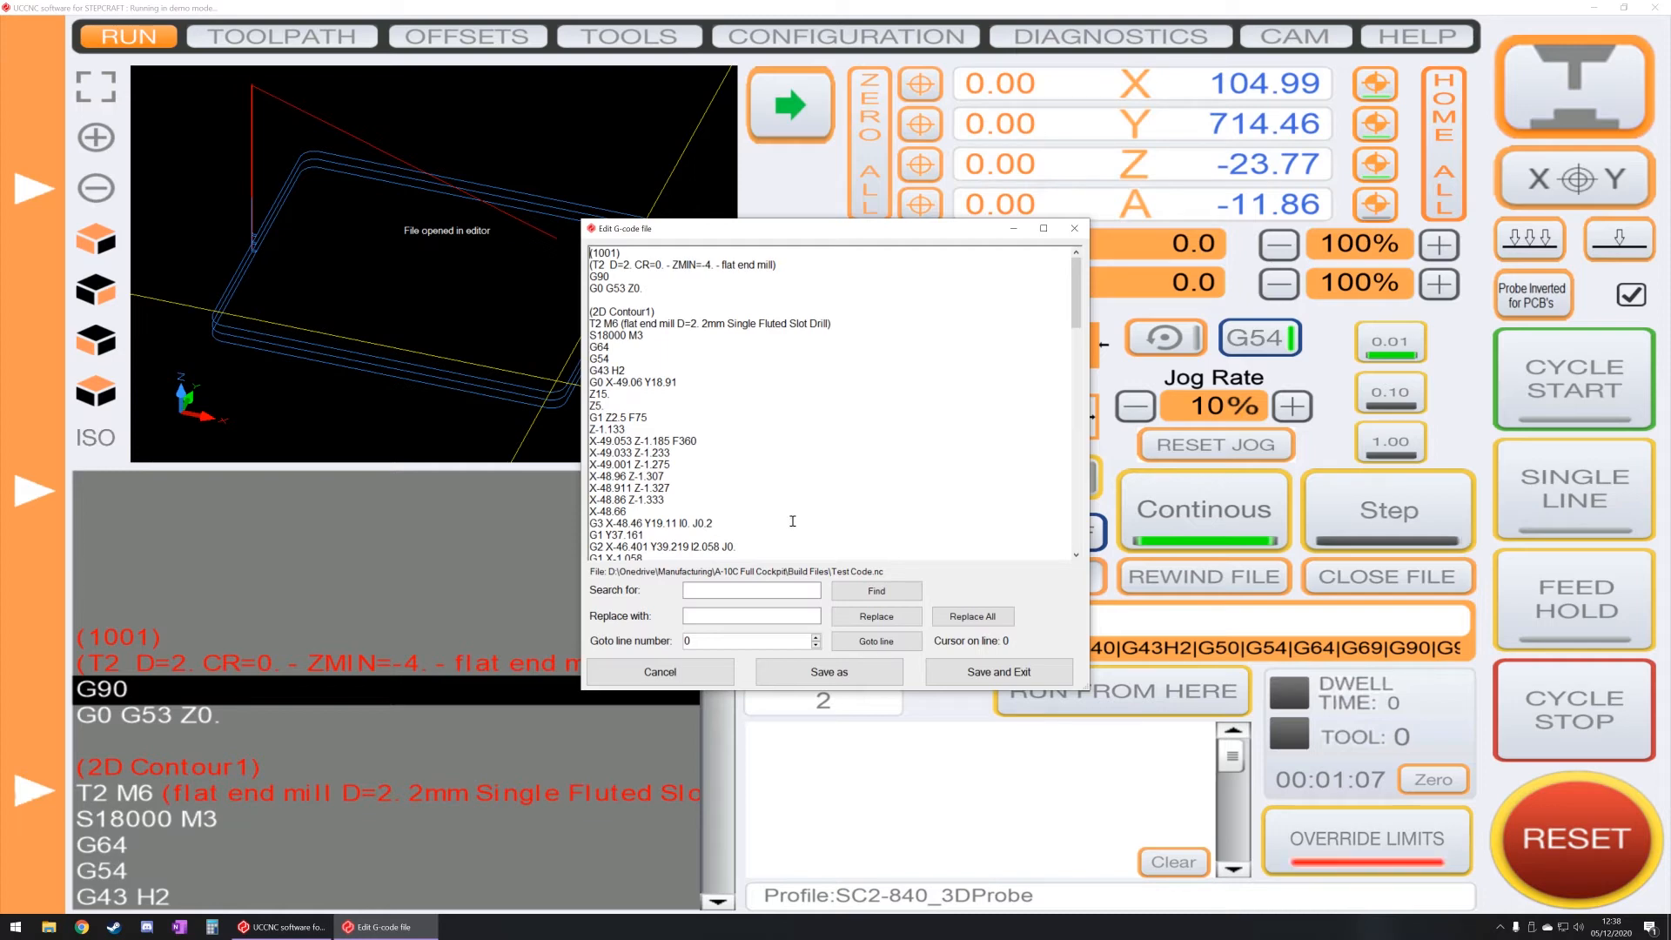
scroll(716, 389, "down", 15)
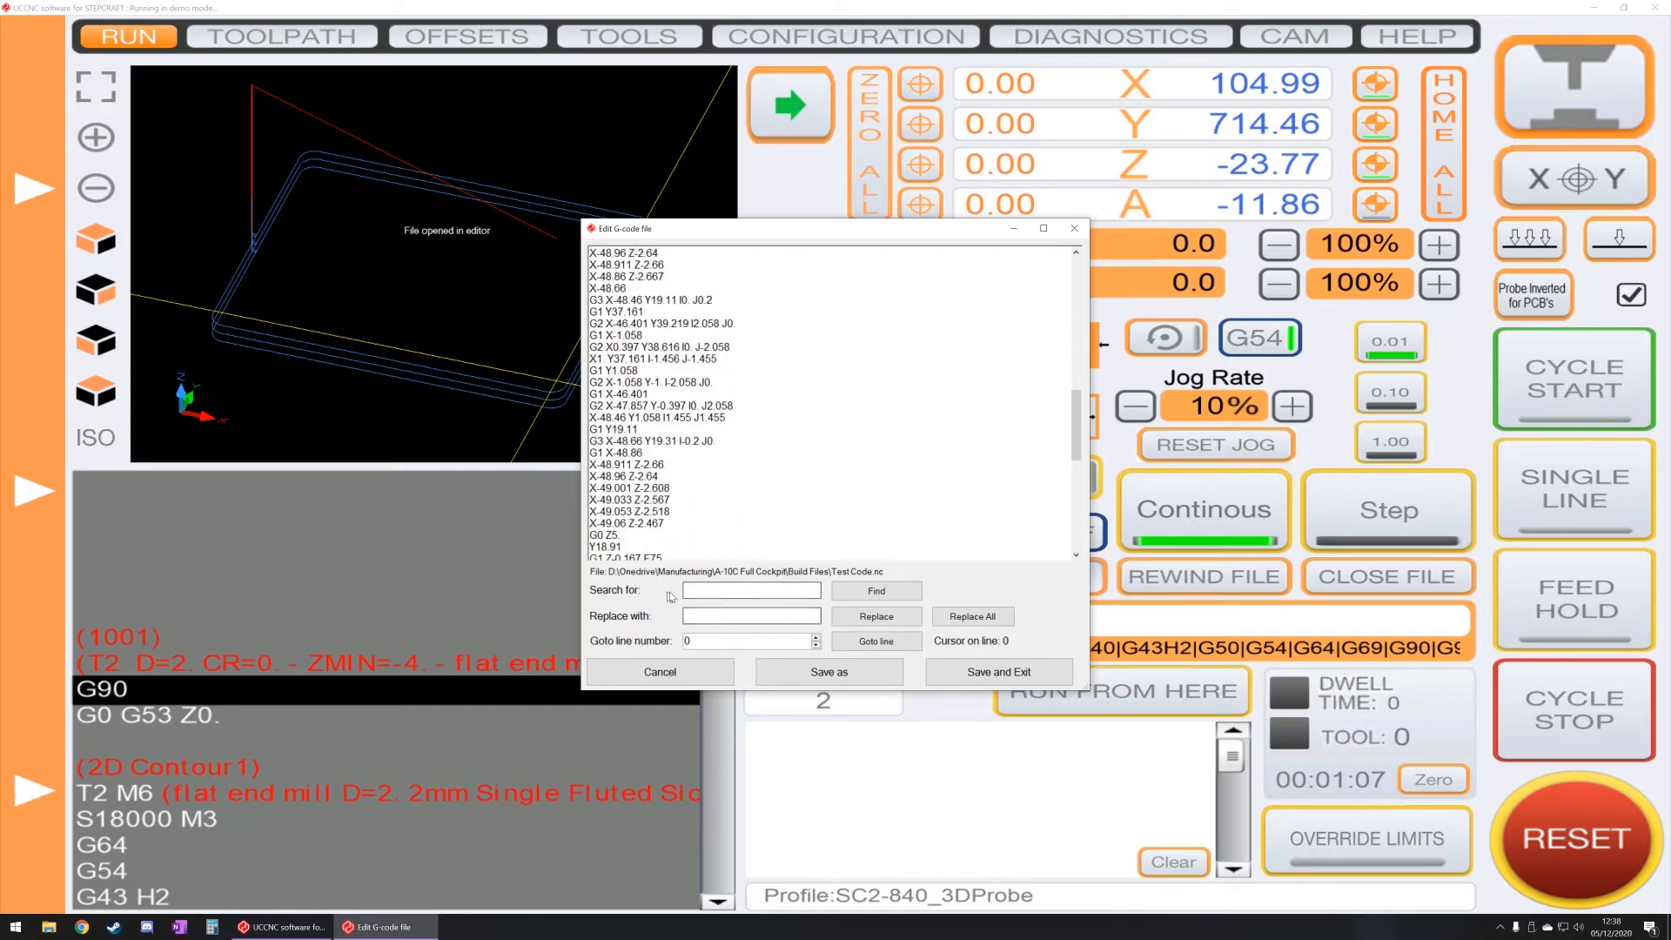
left_click(666, 672)
scroll(452, 670, "up", 2)
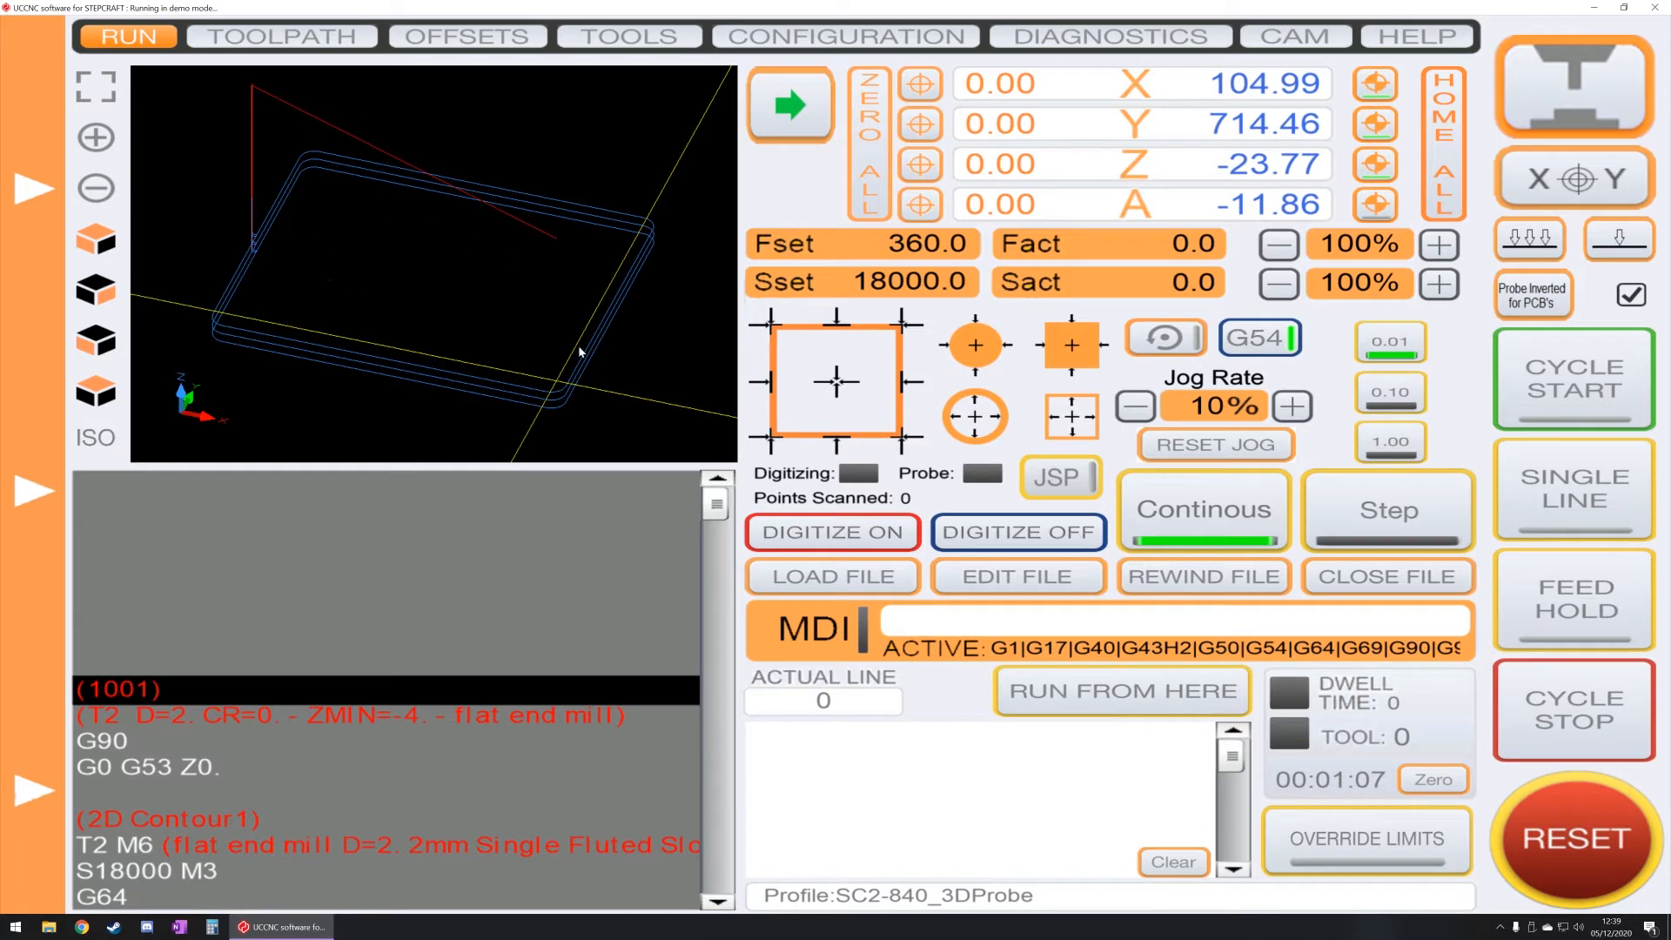
Step: Start the machining cycle and raise the feed rate override to 130% while the program runs
left_click(1561, 372)
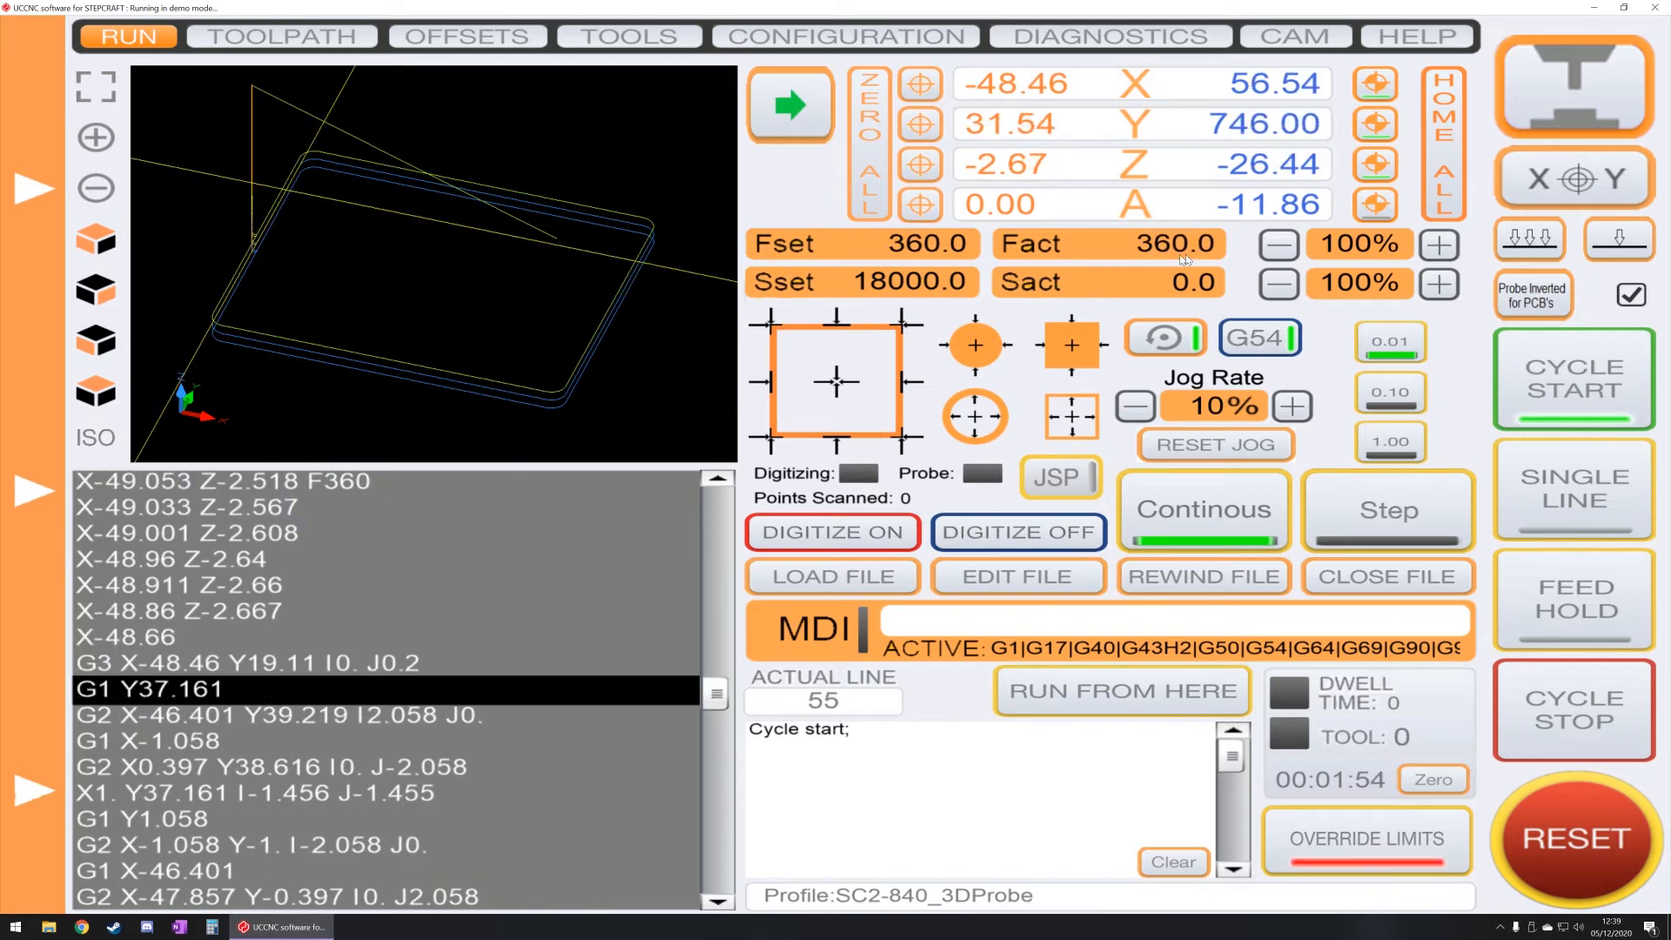
left_click(1440, 247)
left_click(1441, 246)
left_click(1440, 247)
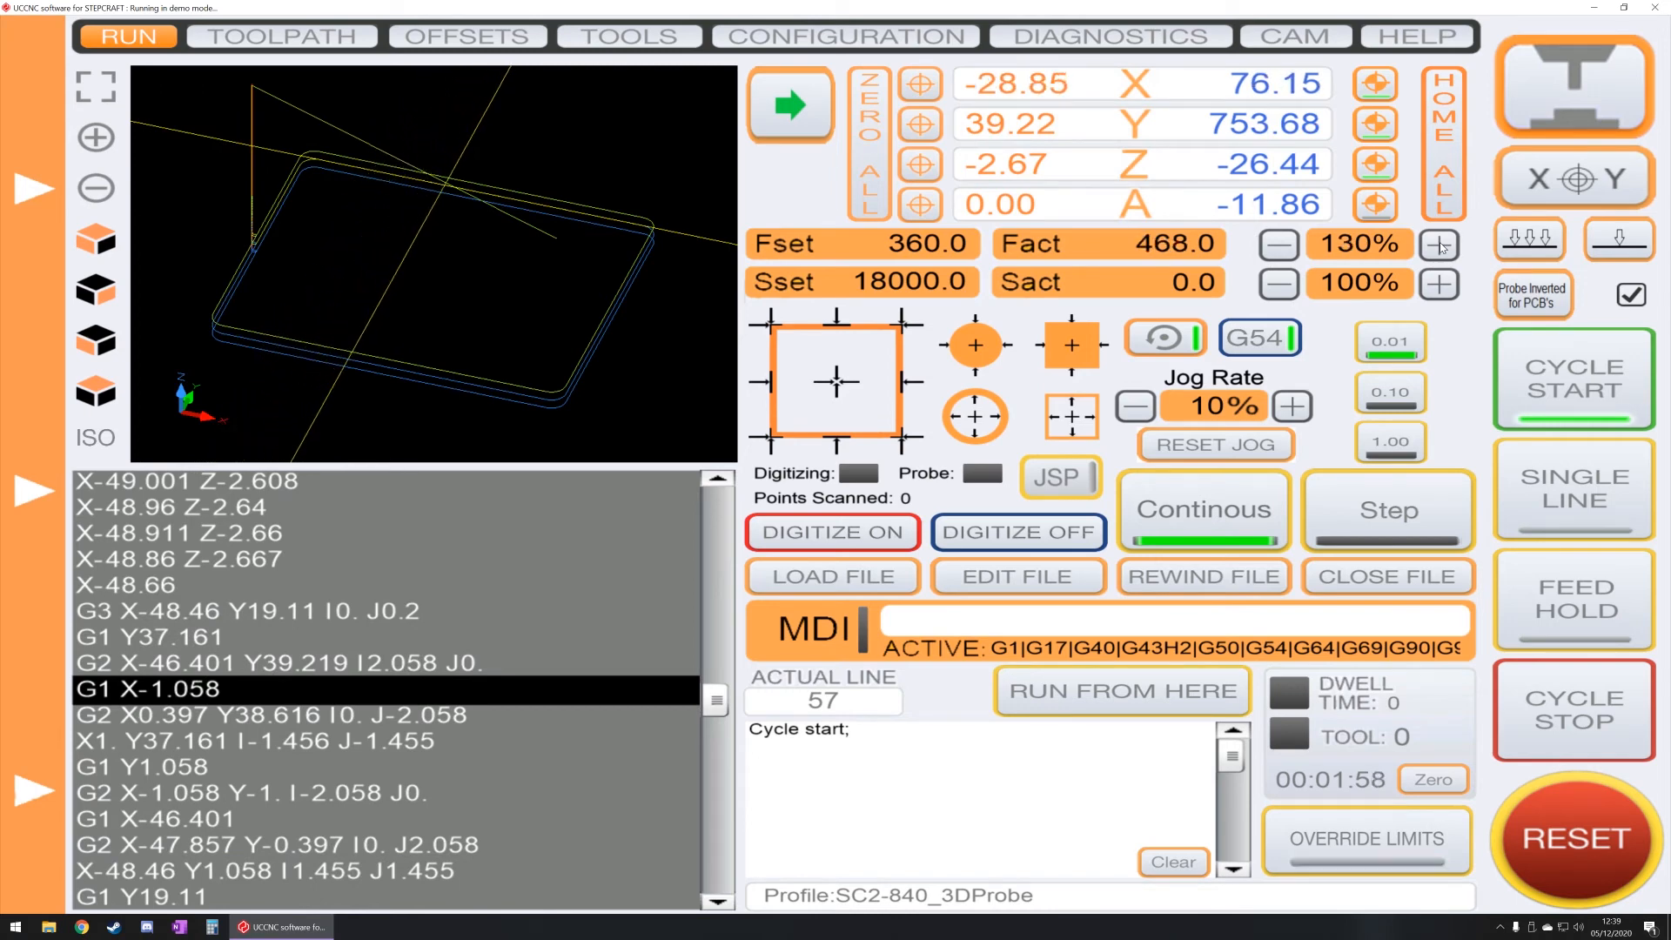
Step: Lower the running program's feed rate override to 60% and bring it back up to 100%
left_click(1441, 247)
left_click(1440, 246)
left_click(1287, 248)
left_click(1287, 248)
left_click(1286, 248)
left_click(1287, 248)
left_click(1287, 248)
left_click(1286, 248)
left_click(1288, 248)
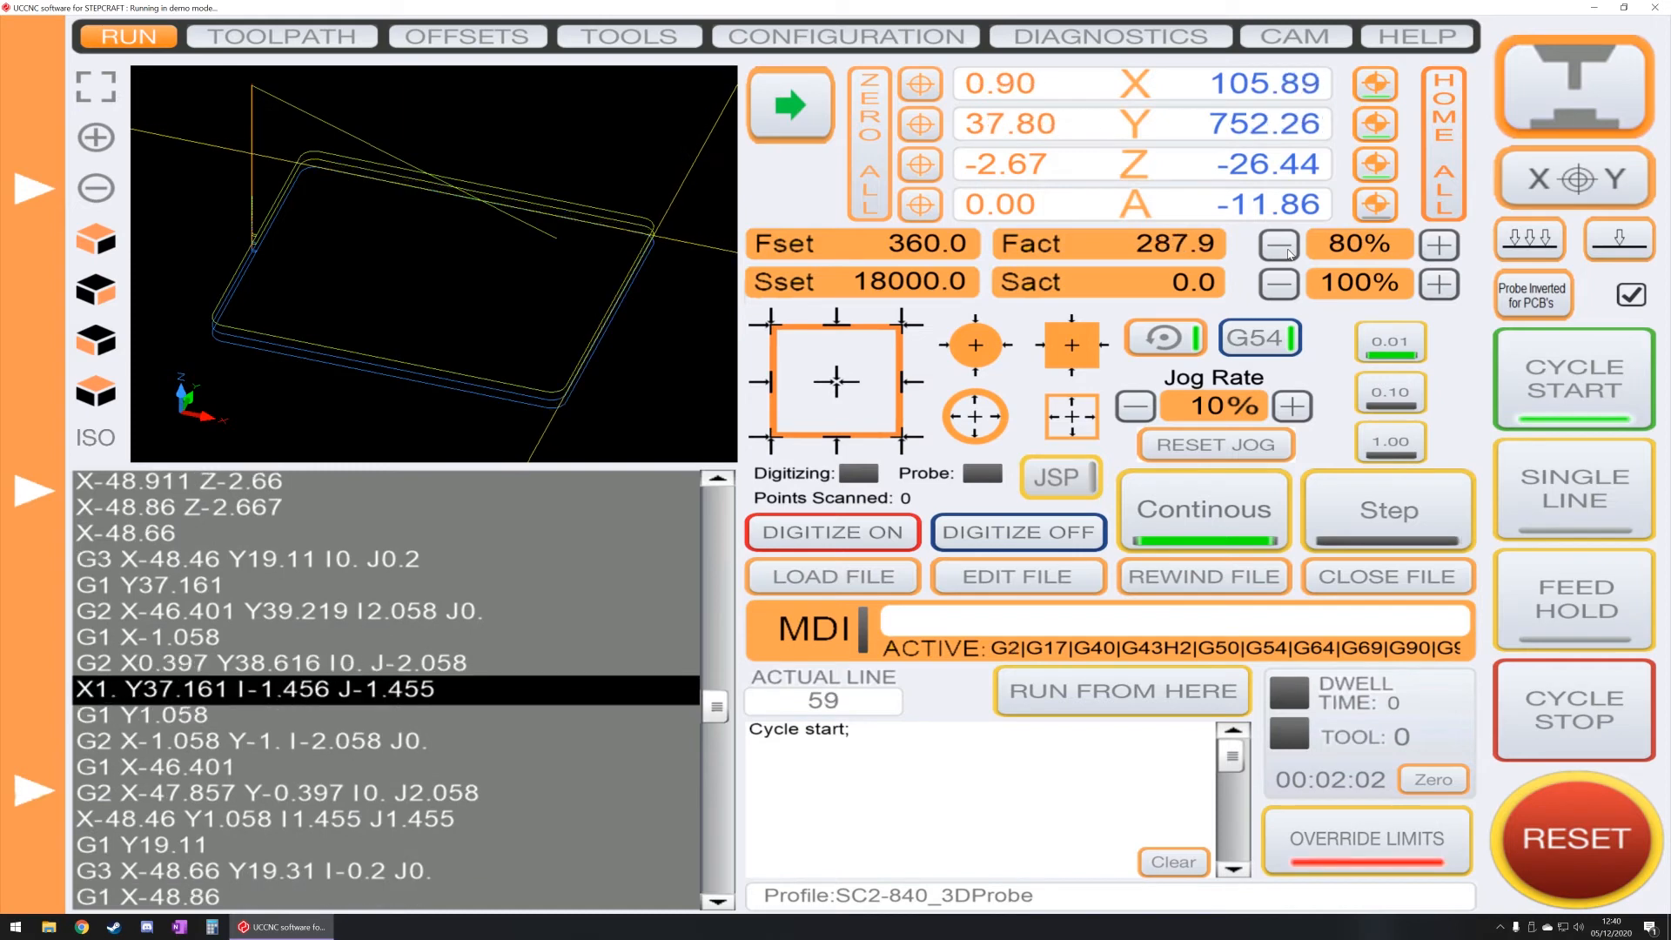
left_click(1289, 248)
left_click(1288, 248)
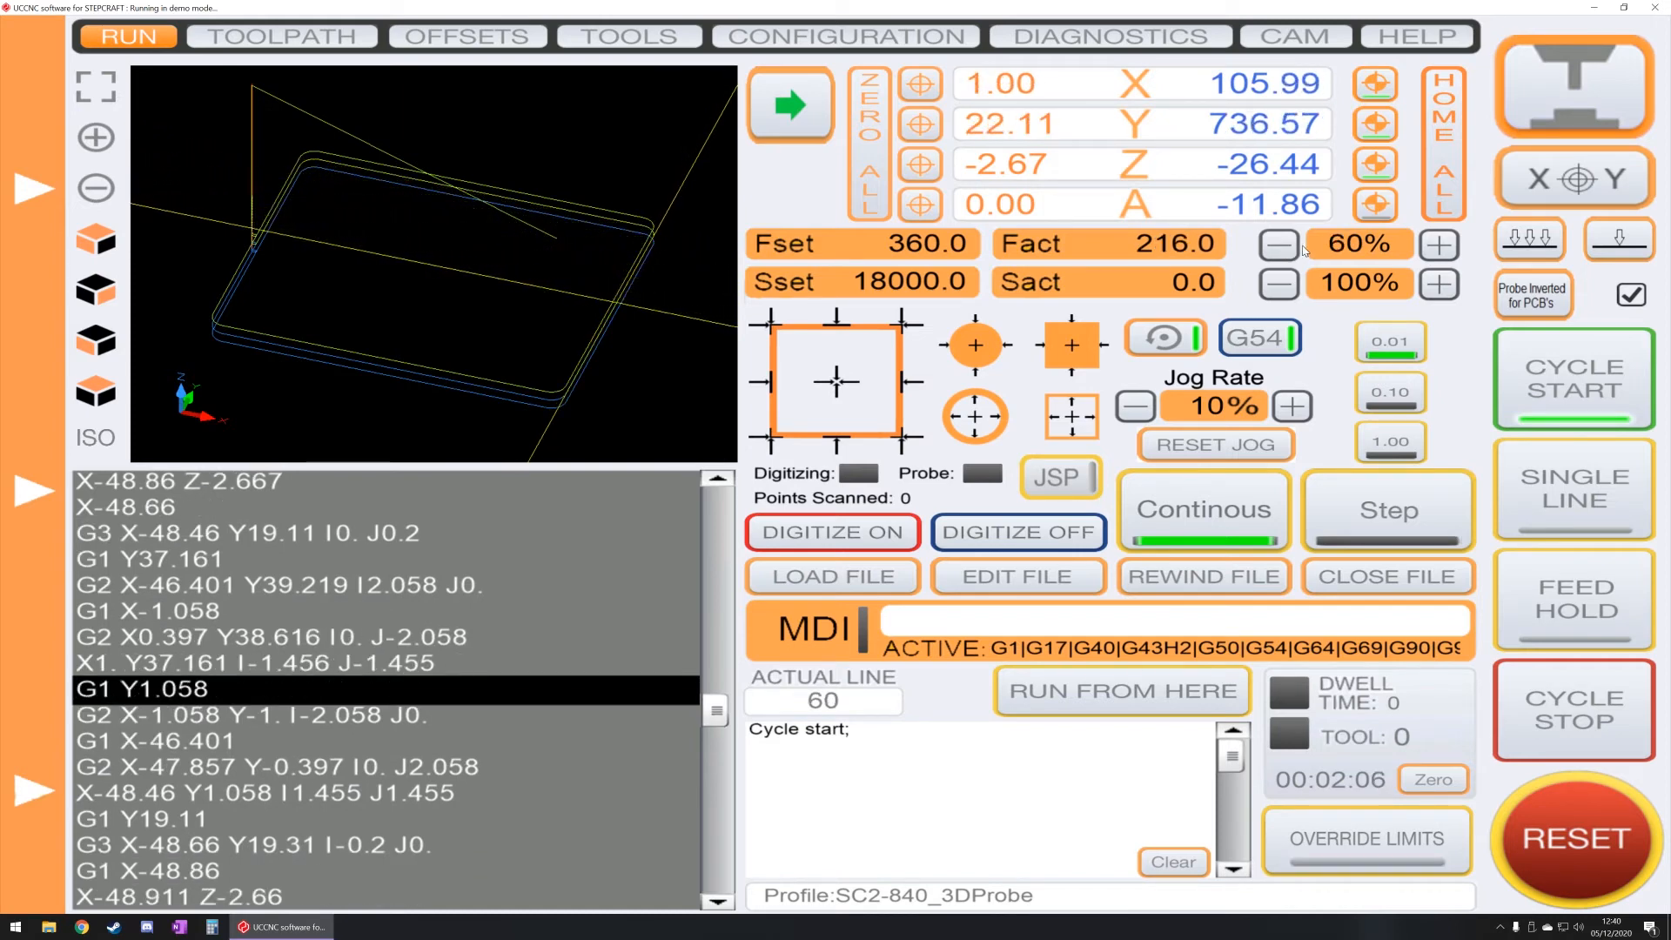
left_click(1435, 247)
left_click(1434, 246)
left_click(1434, 247)
left_click(1434, 246)
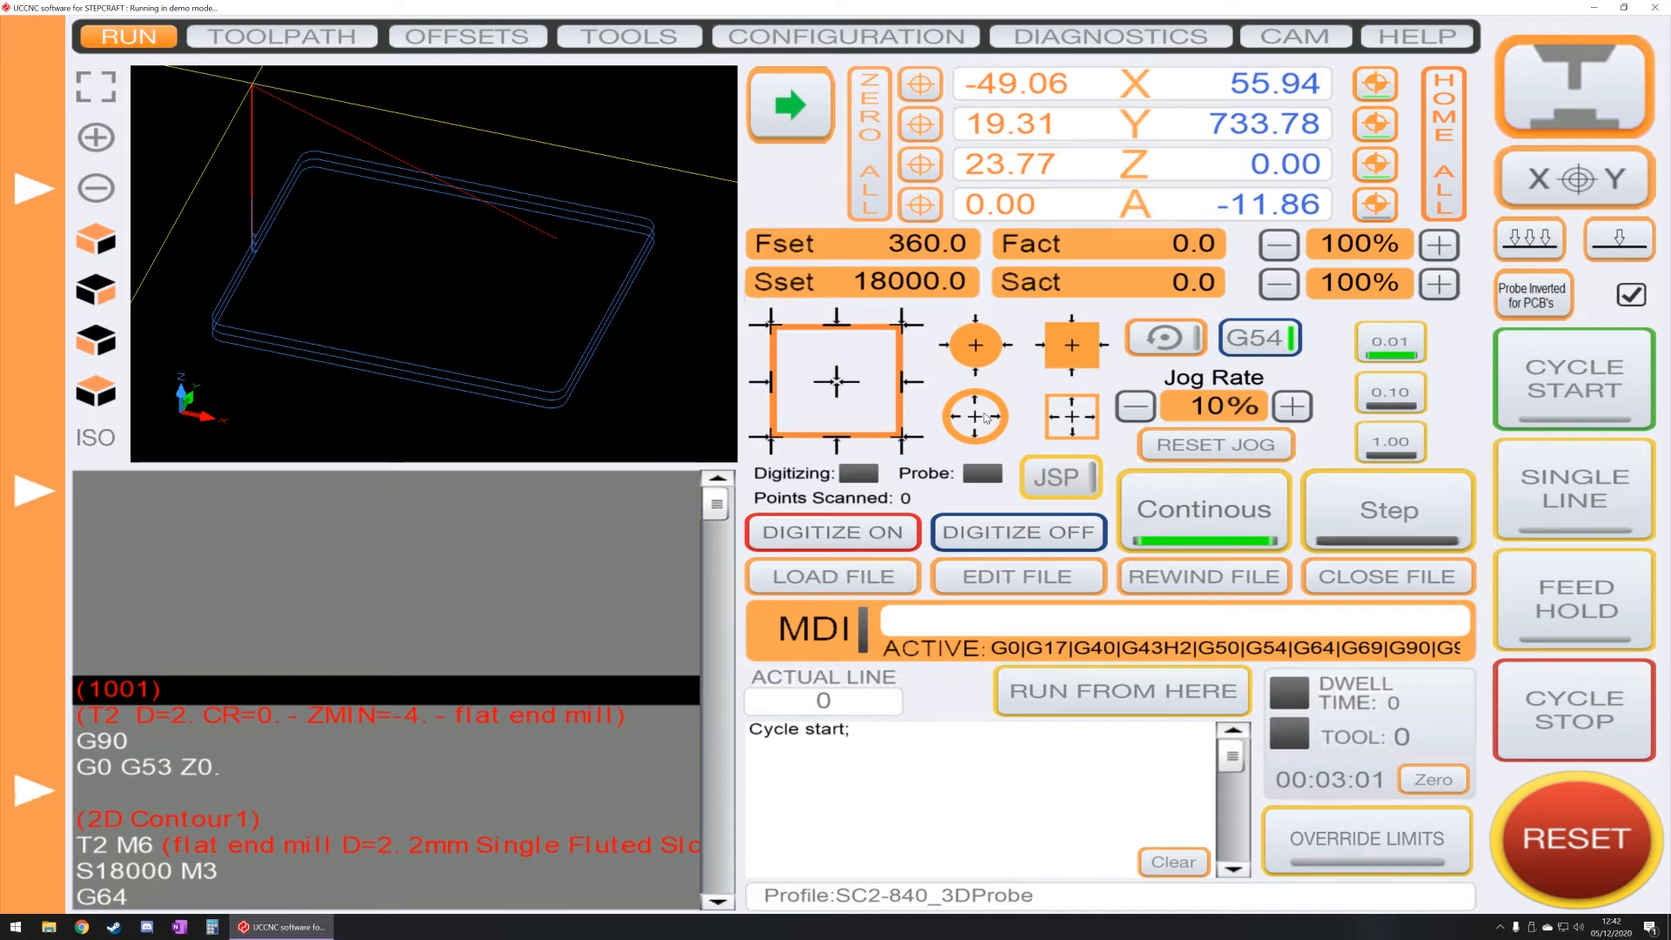
left_click(1072, 485)
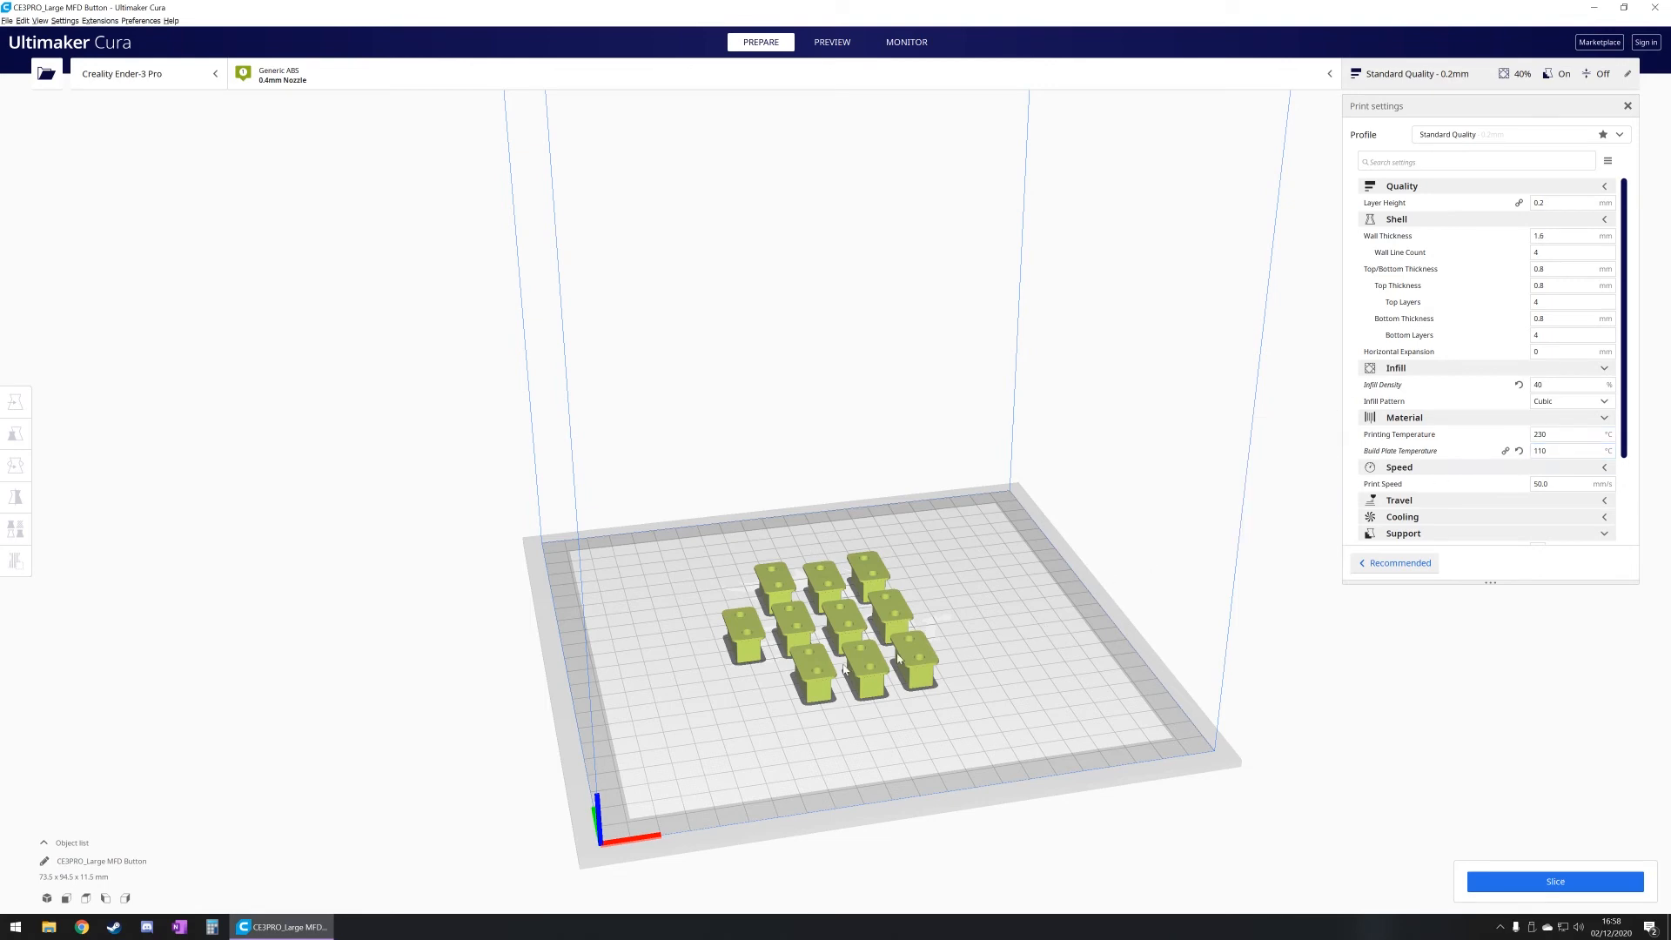
Step: Switch to Ultimaker Cura, slice the Large MFD Button plate and preview its layers down to the lowest ones
right_click_drag(671, 710, 744, 686)
left_click(1556, 882)
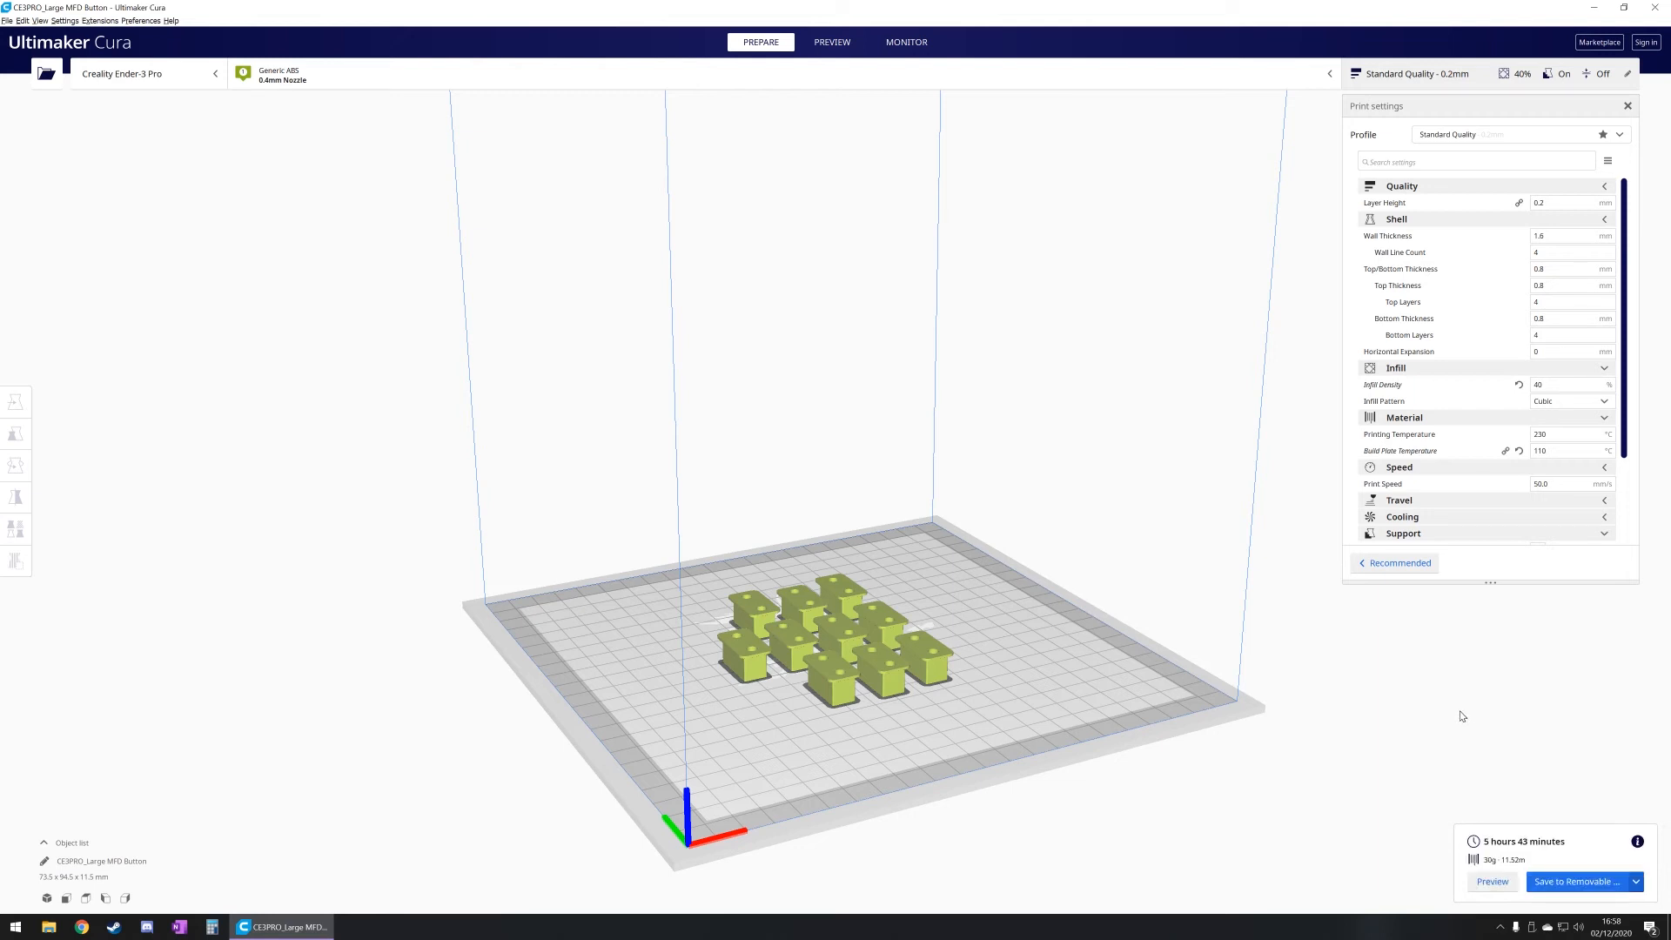
left_click(1494, 881)
right_click_drag(1220, 645, 1199, 686)
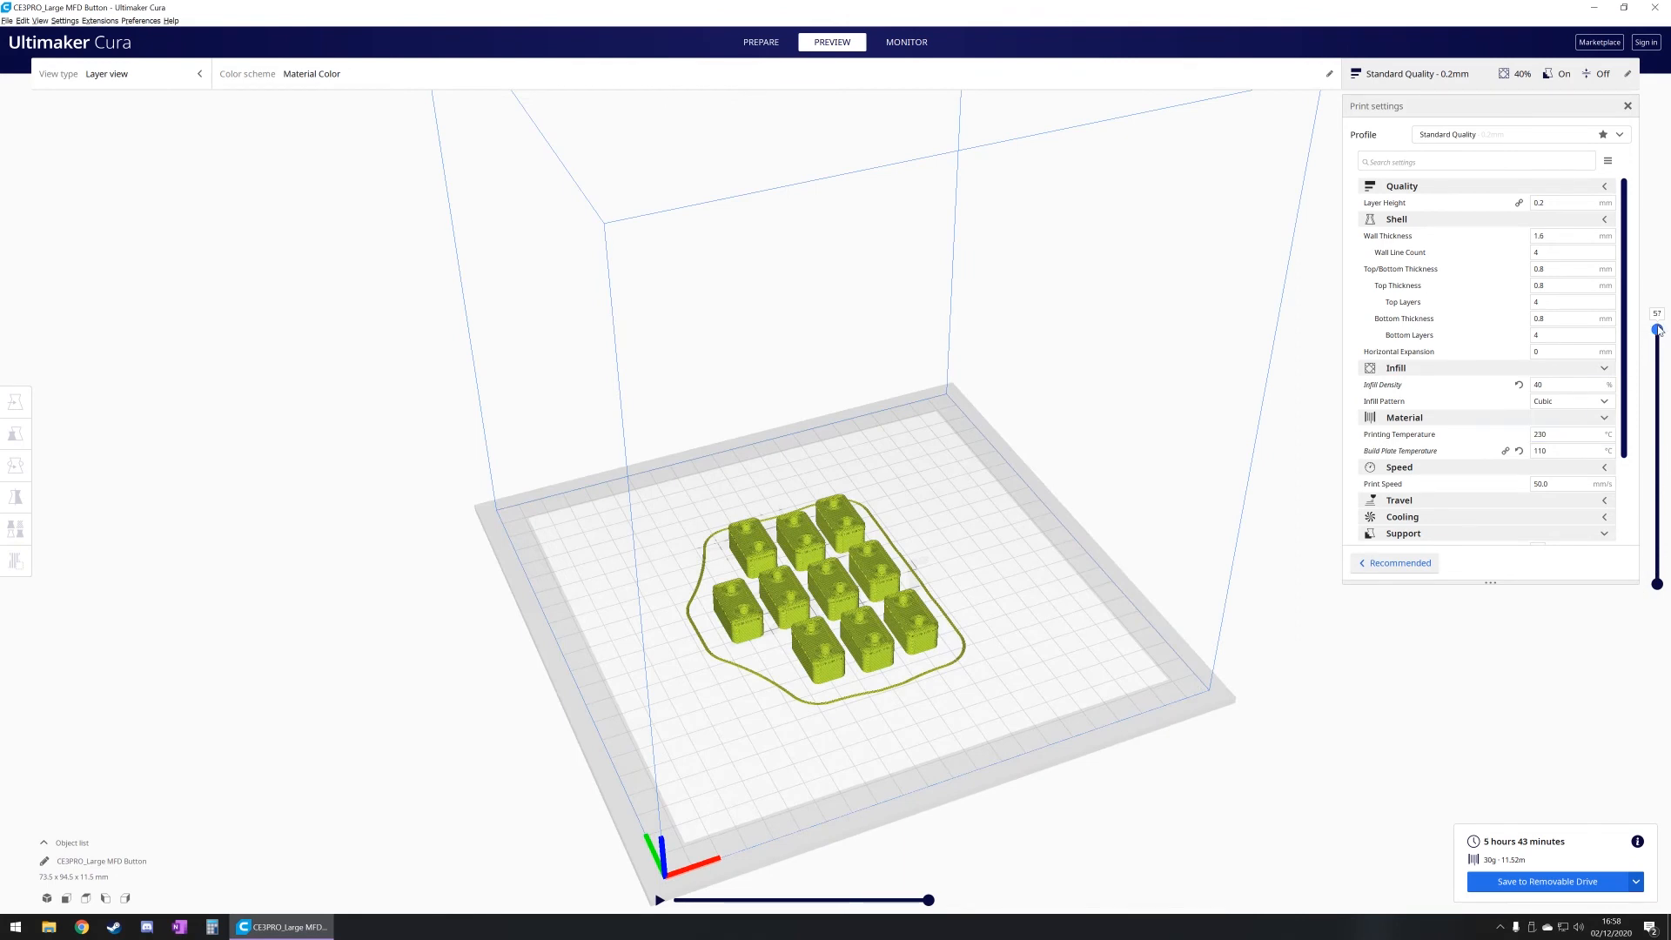
left_click_drag(1659, 332, 1659, 567)
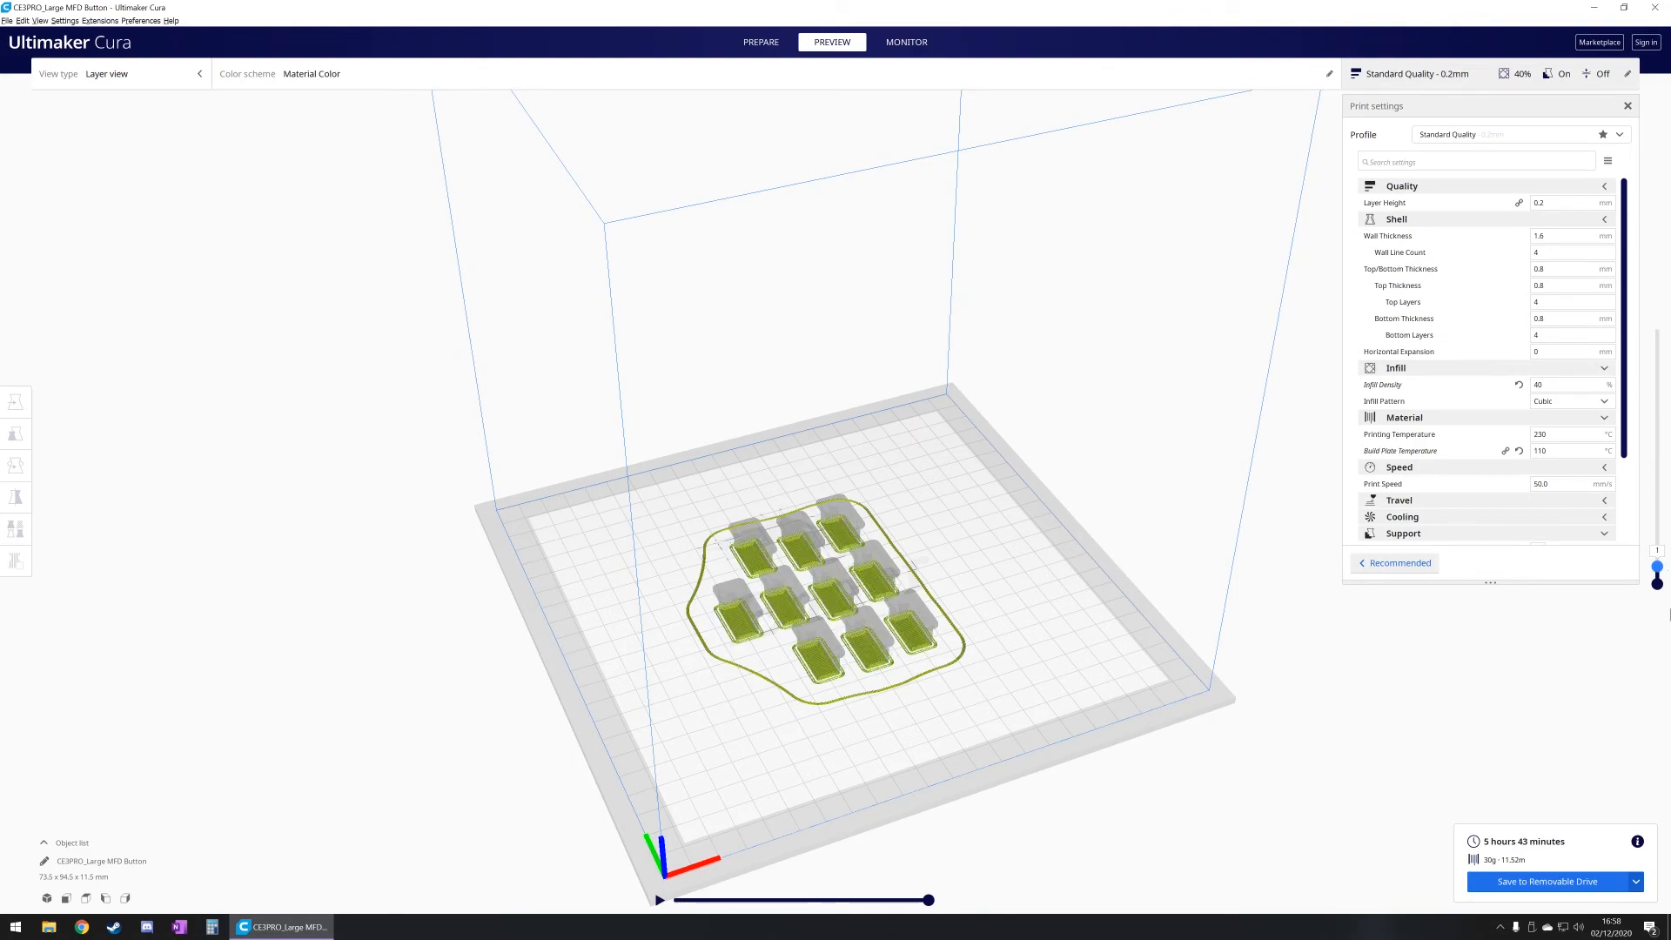
Step: Examine the sliced MFD buttons layer by layer, from the first layer through the infill up to the finished top layer
scroll(770, 718, "up", 10)
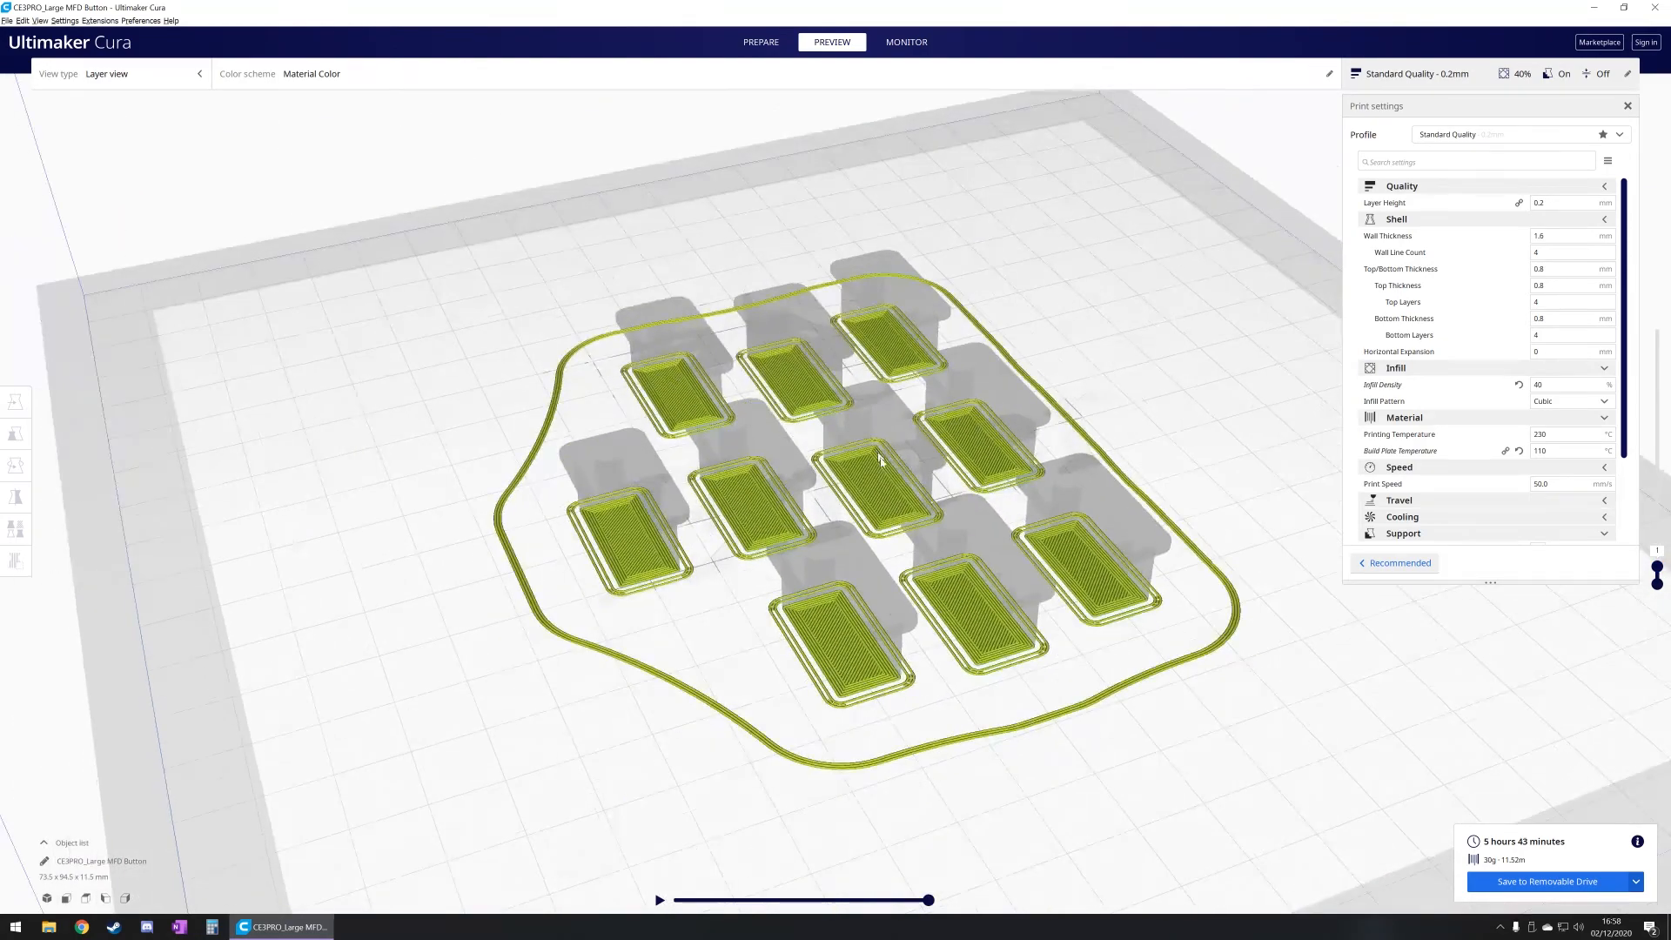
right_click_drag(900, 597, 876, 571)
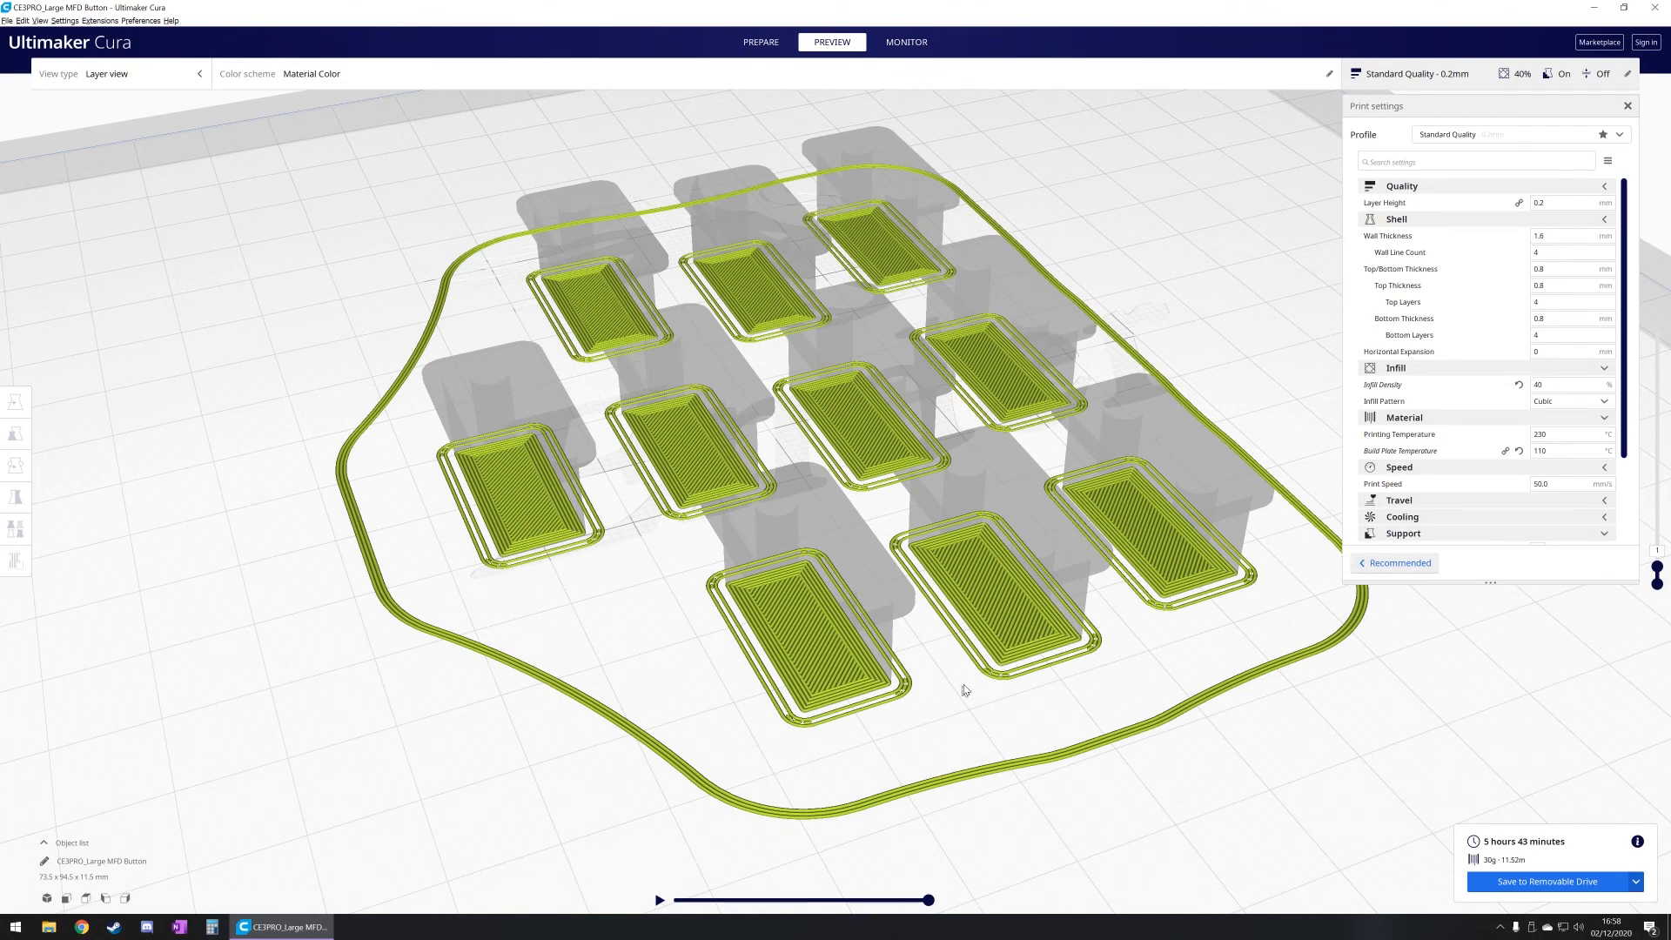
left_click_drag(1657, 570, 1658, 451)
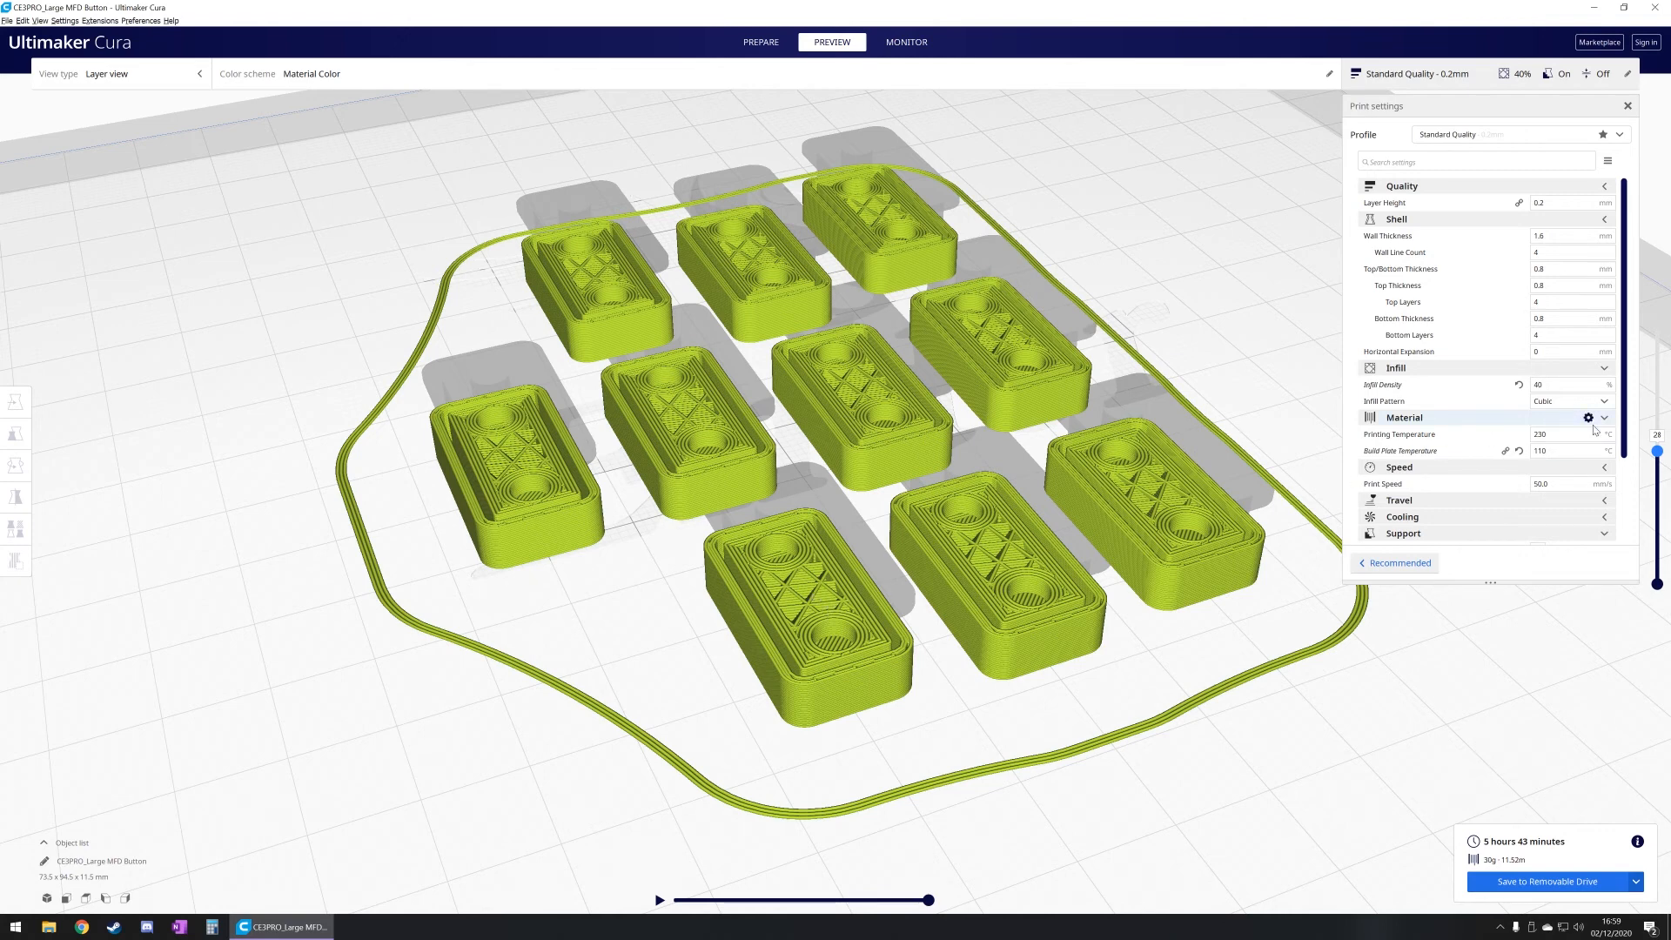
left_click_drag(1658, 451, 1667, 358)
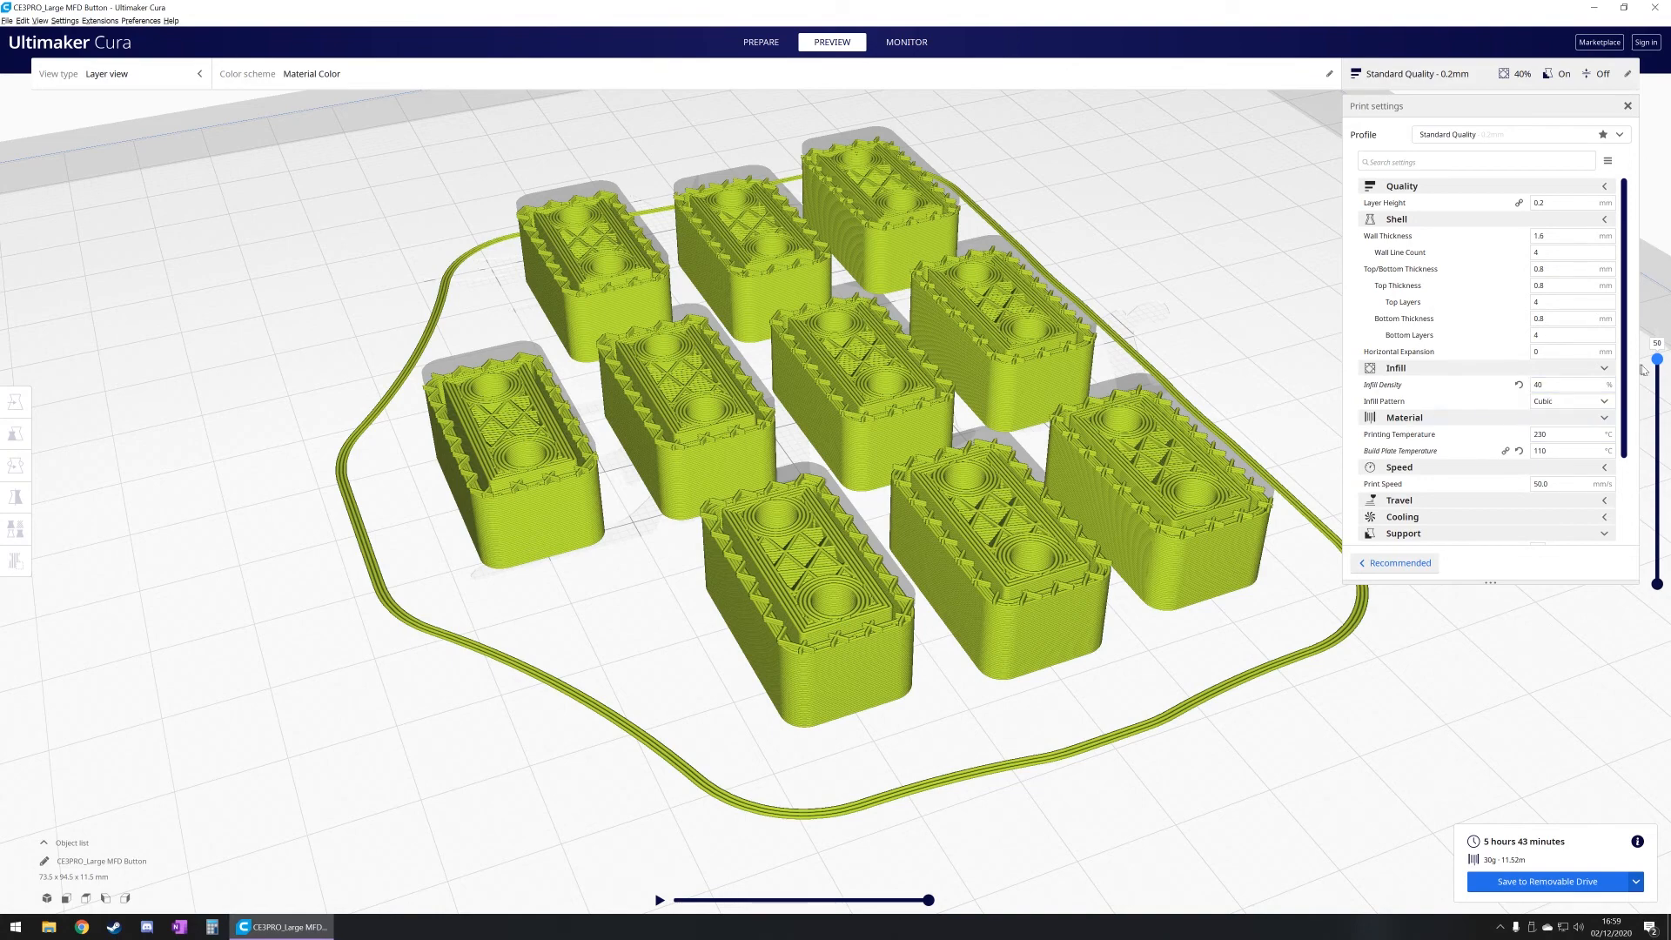
left_click_drag(1657, 359, 1657, 329)
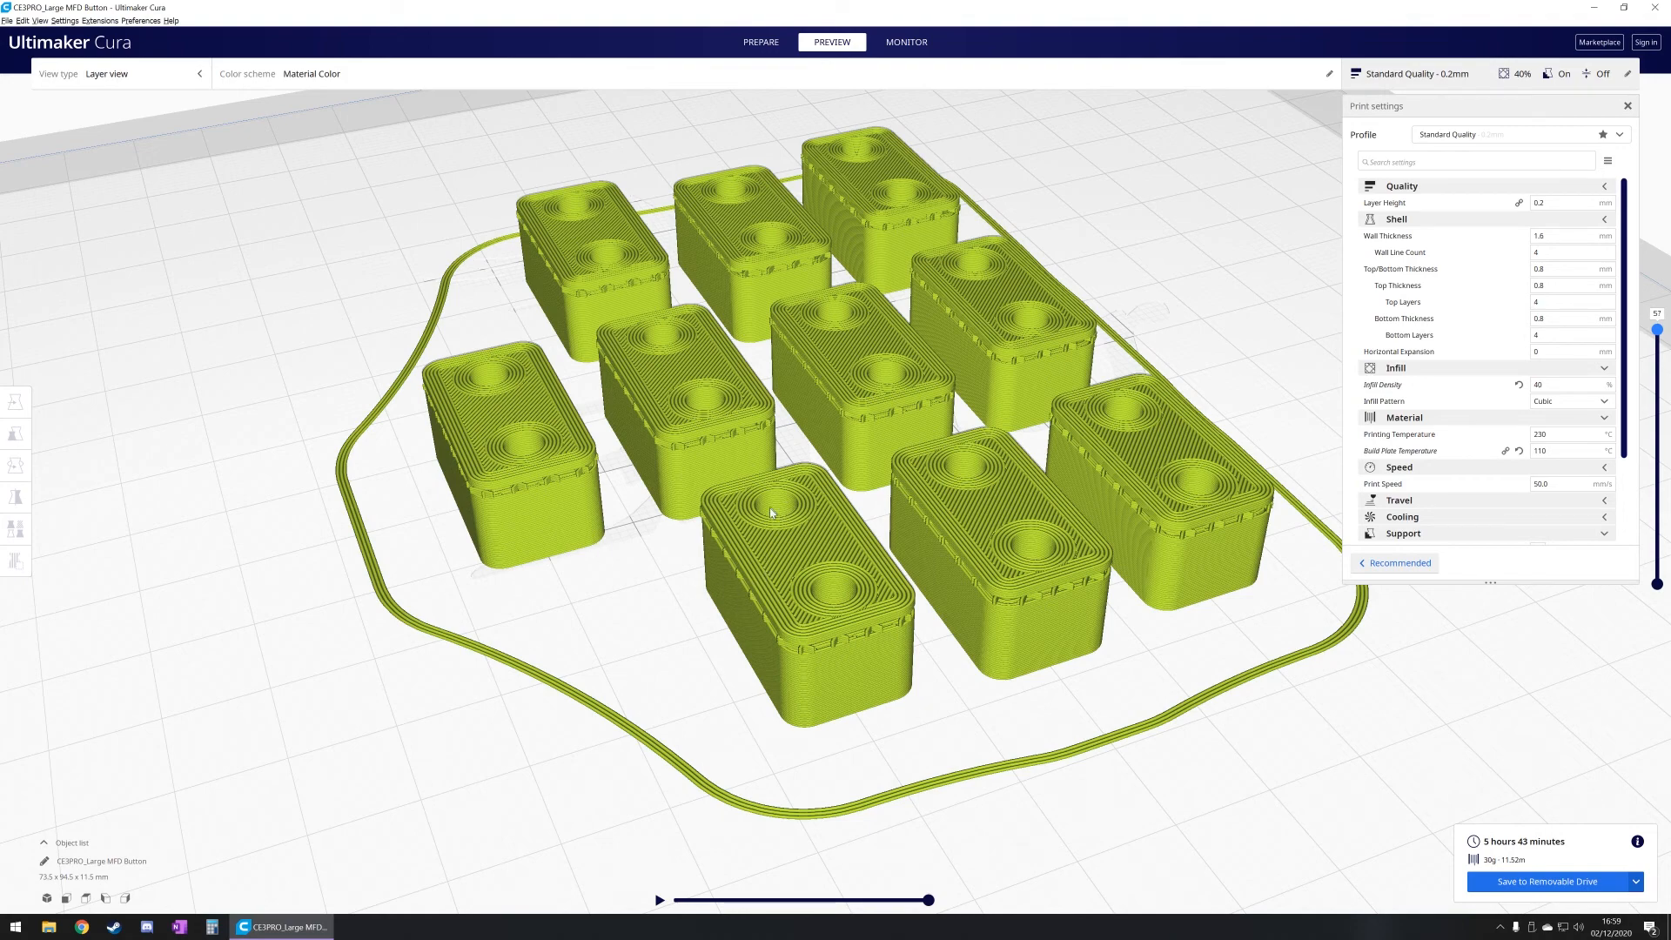
right_click_drag(794, 509, 982, 548)
scroll(850, 634, "down", 3)
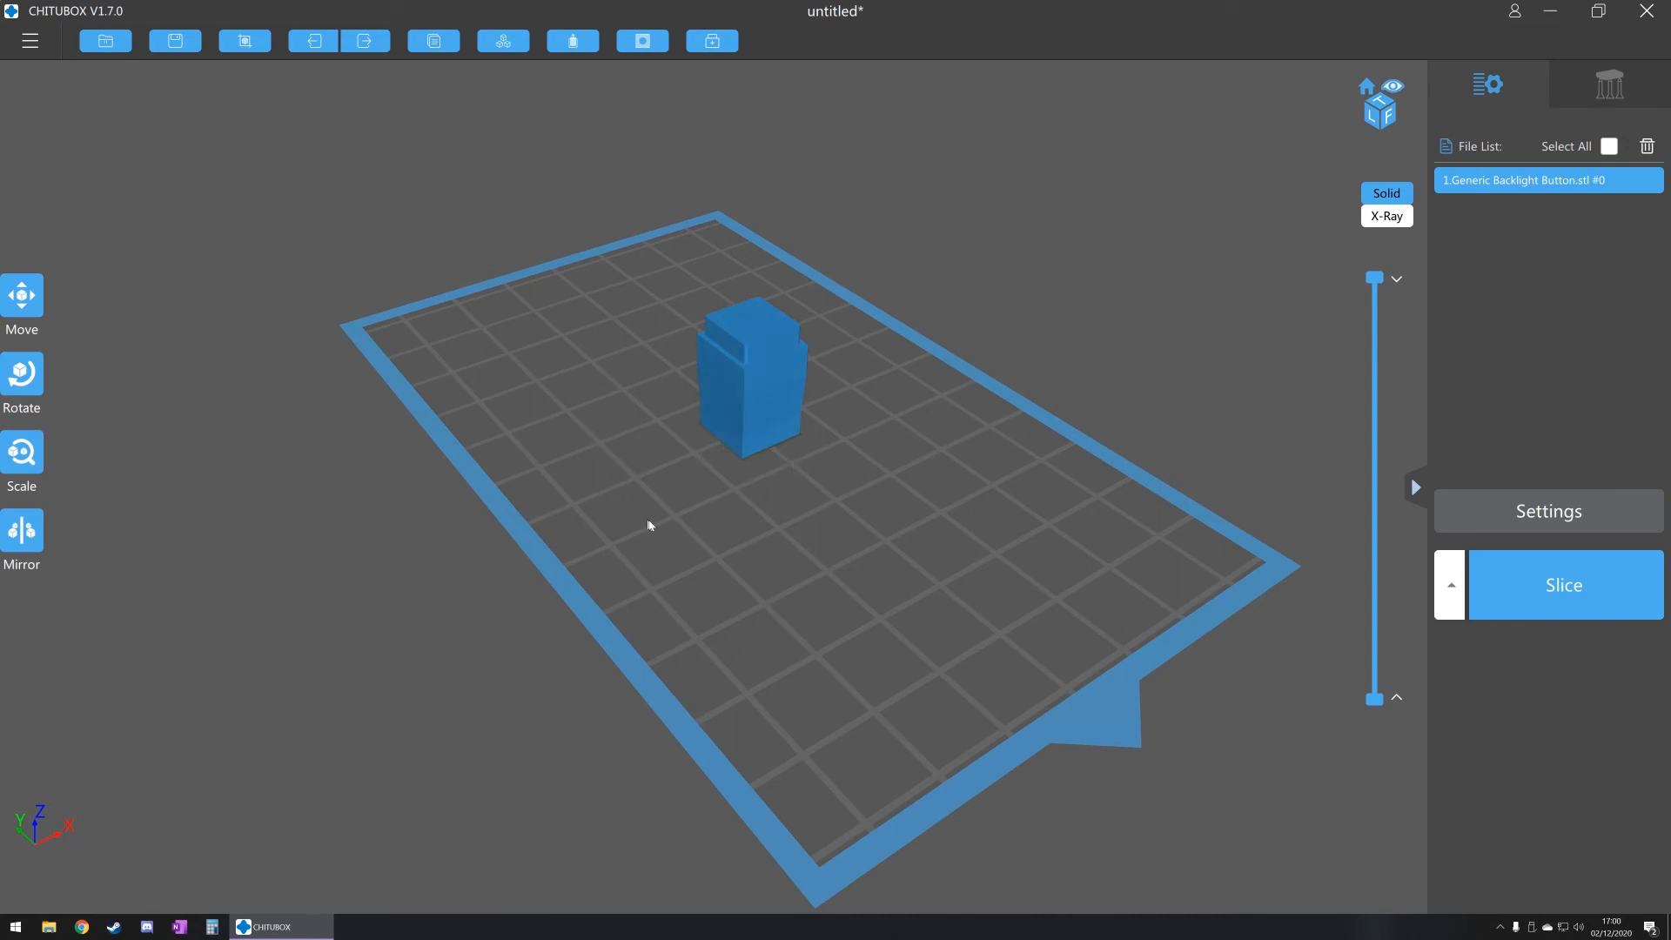
Step: Switch to CHITUBOX and inspect the Generic Backlight Button model from the side, from below and from above
right_click_drag(680, 513, 699, 338)
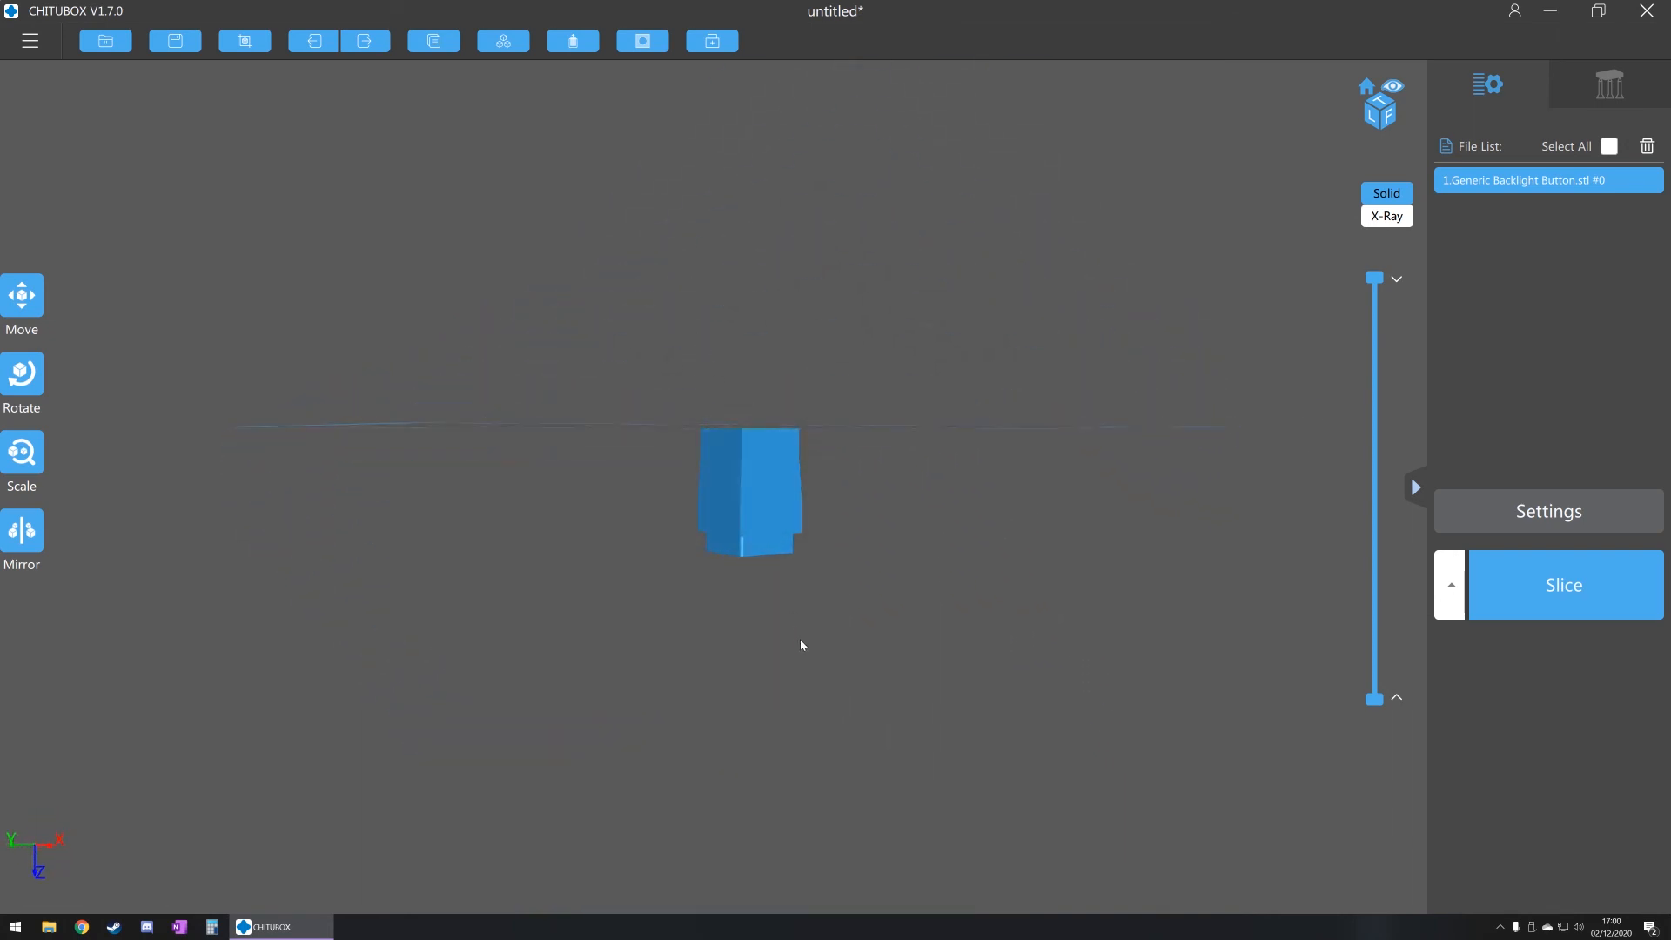
right_click_drag(783, 641, 766, 444)
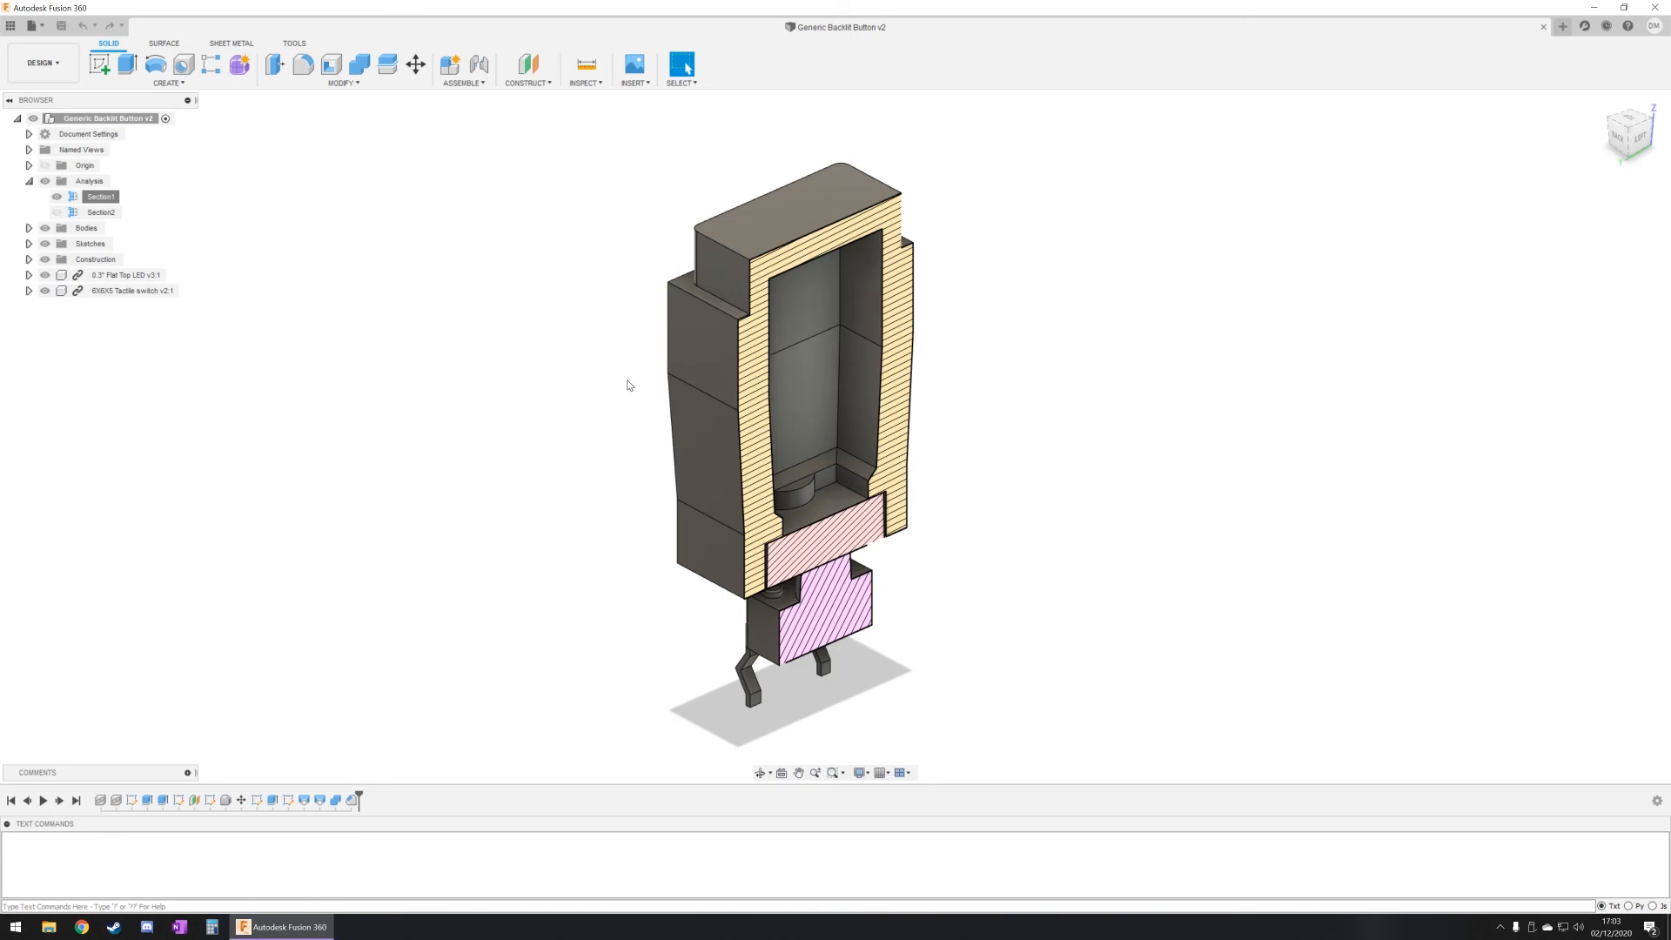
Step: In Fusion 360, edit Section1, move its plane out about 8.5 mm to inspect the whole backlit button, then return it to 0 mm
right_click(116, 201)
left_click(137, 226)
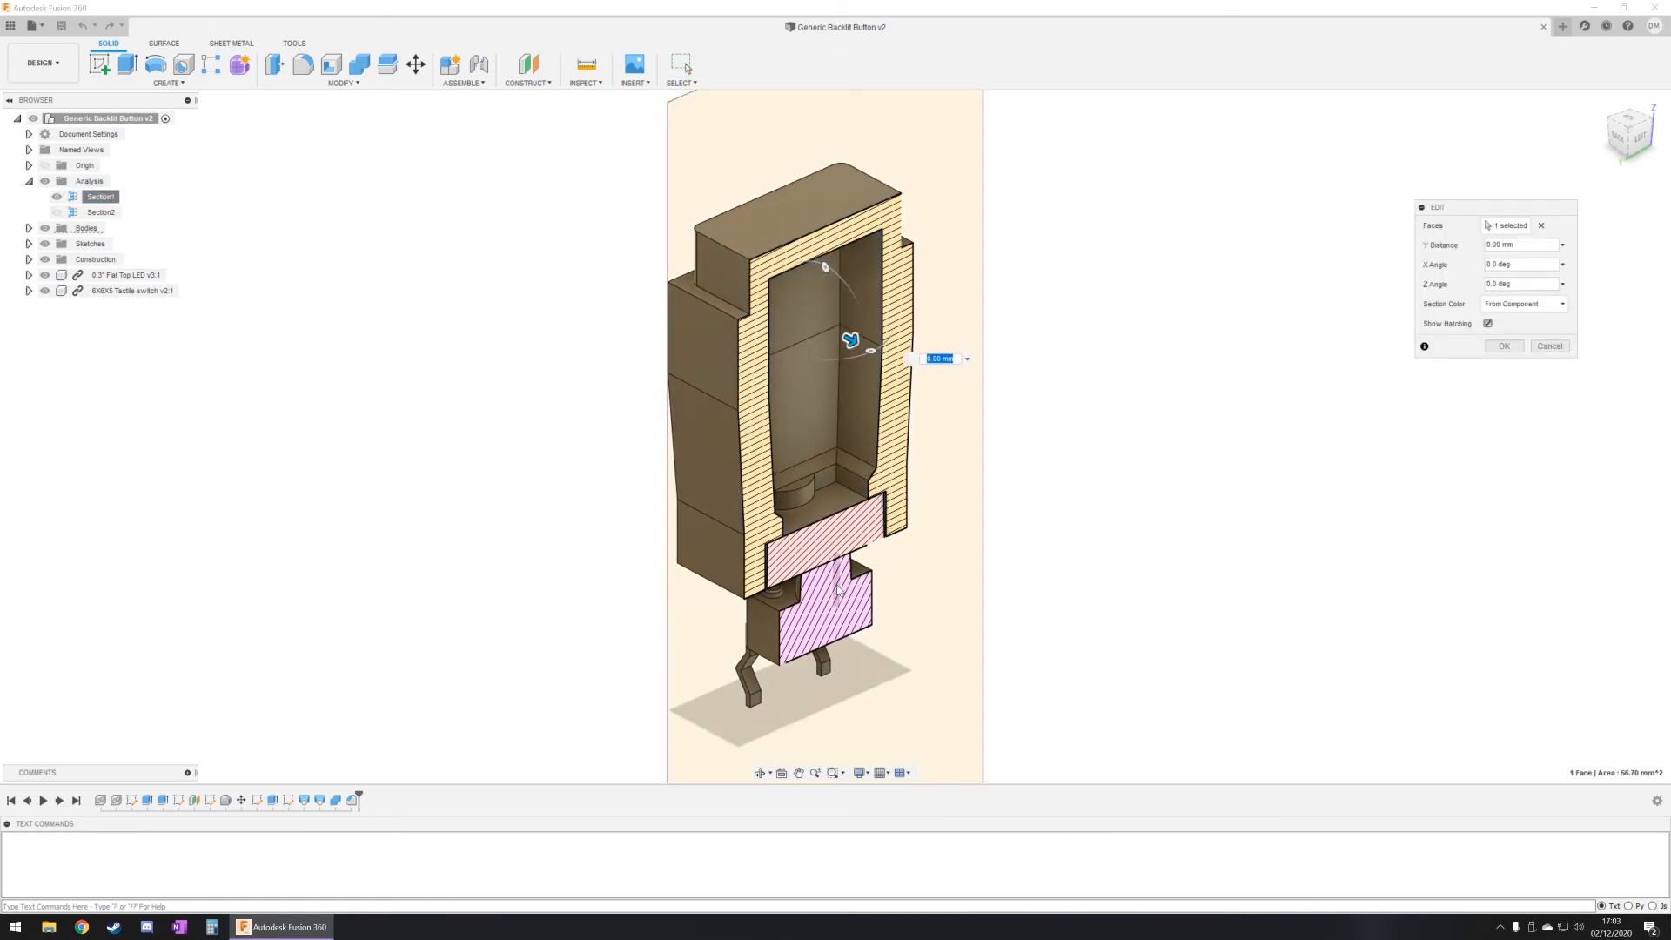
left_click_drag(857, 343, 973, 406)
middle_click_drag(552, 690, 609, 566, "shift")
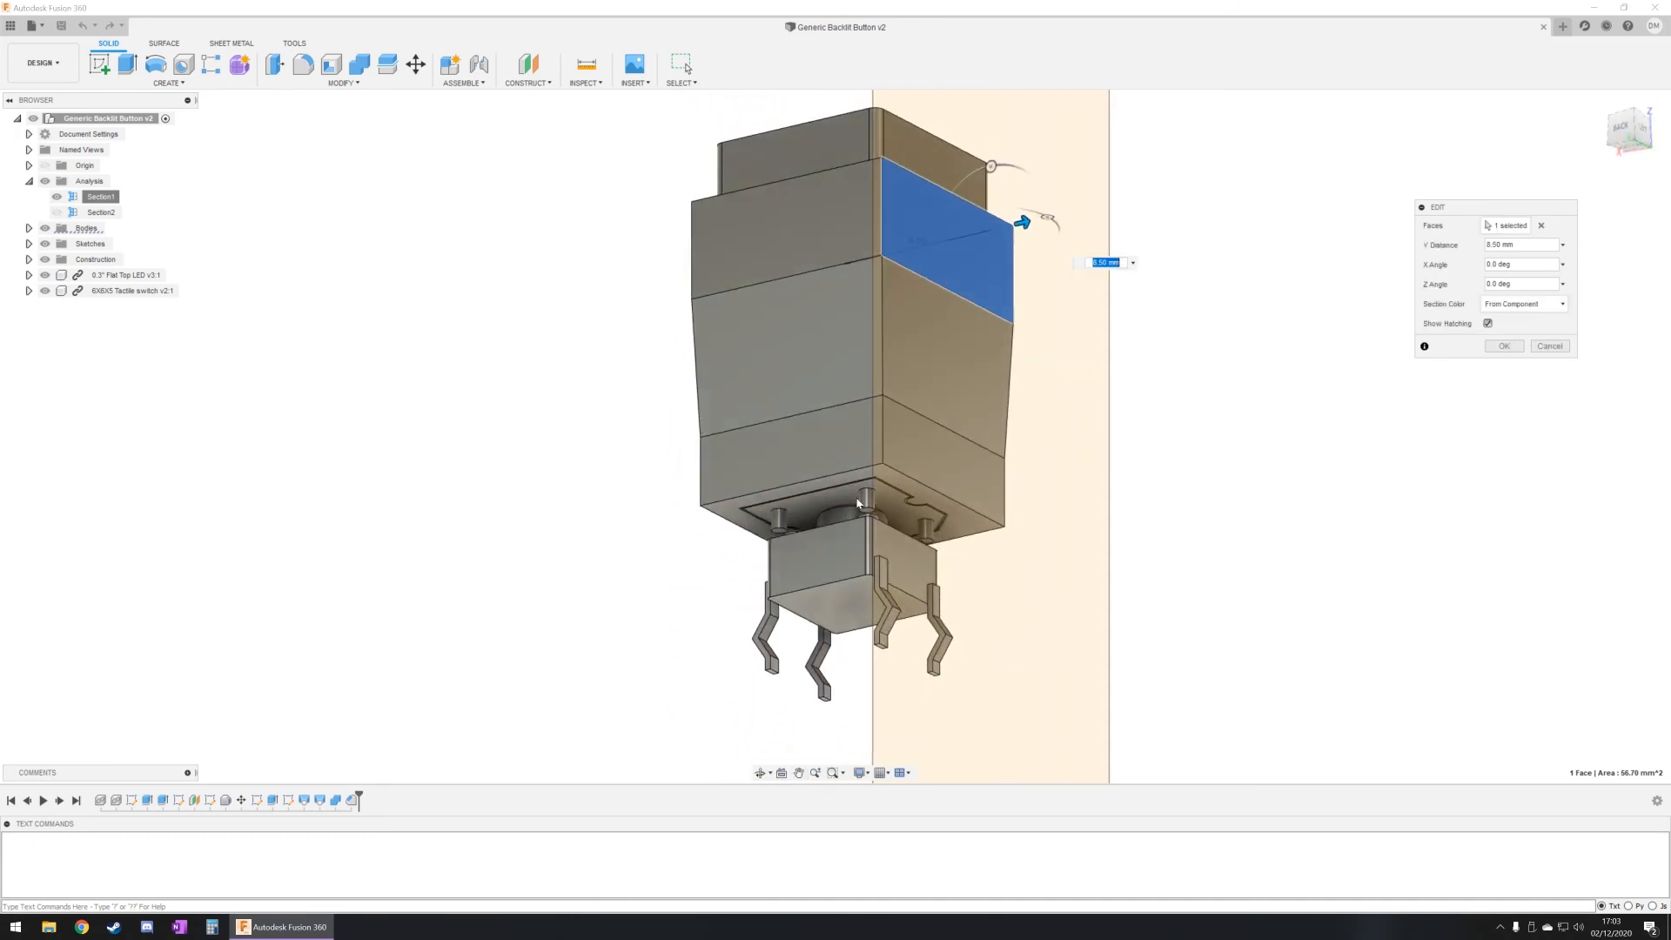
middle_click_drag(857, 557, 837, 653, "shift")
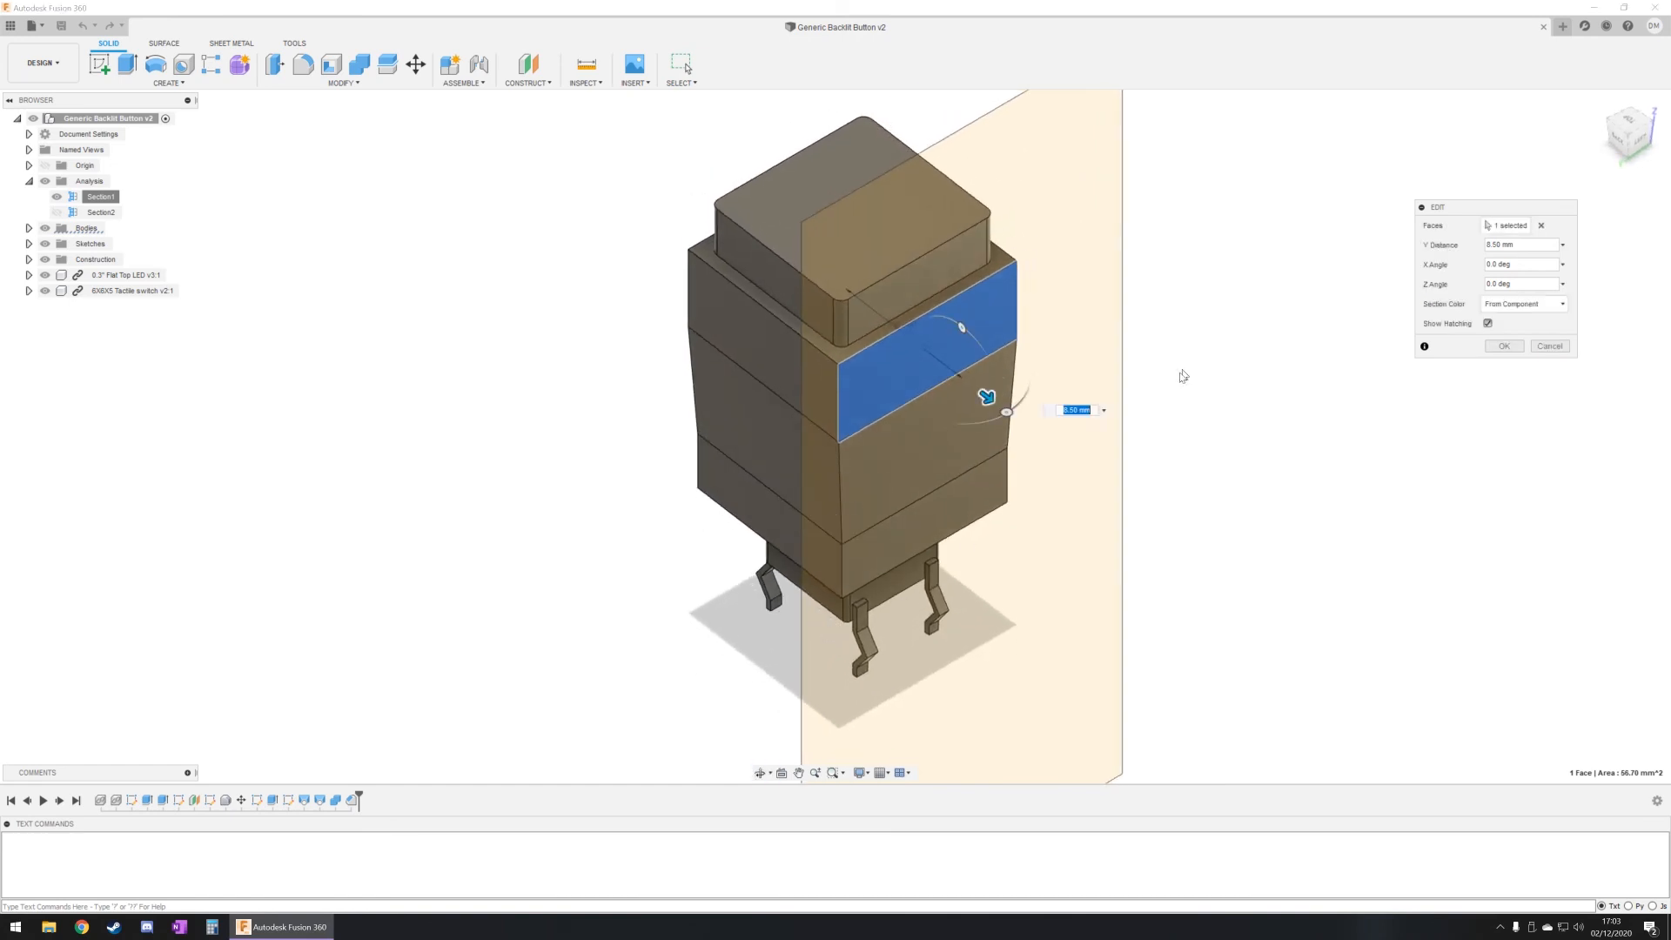
mouse_move(993, 411)
left_mouse_down()
mouse_move(881, 341)
mouse_move(851, 357)
left_mouse_up()
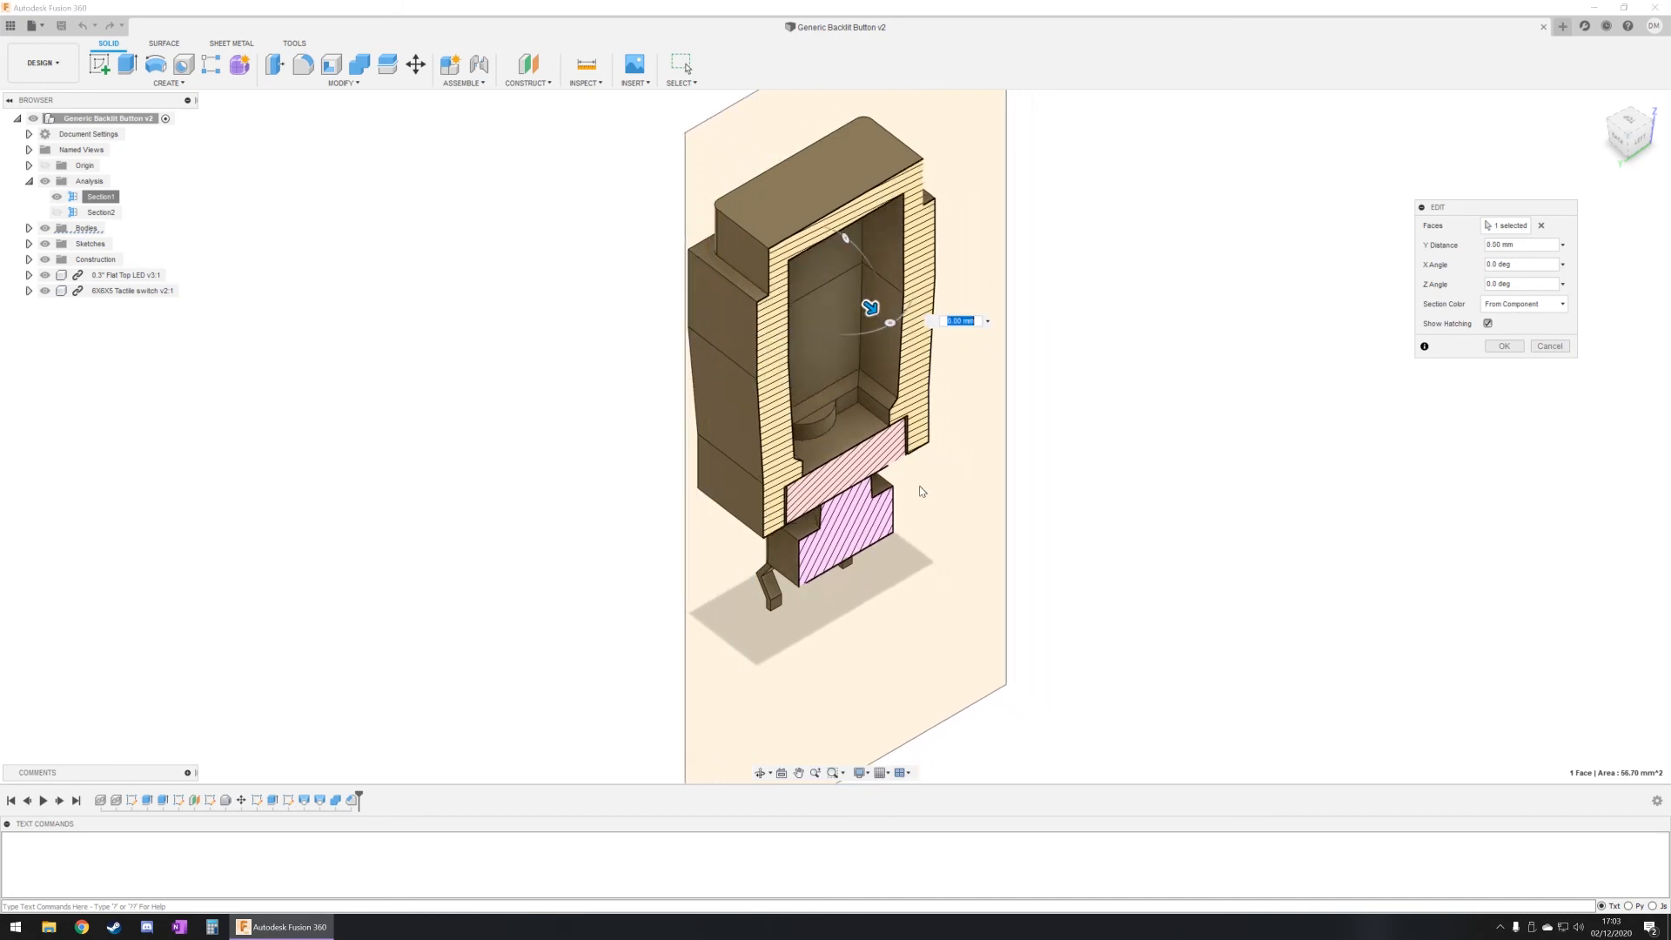
left_click(1512, 347)
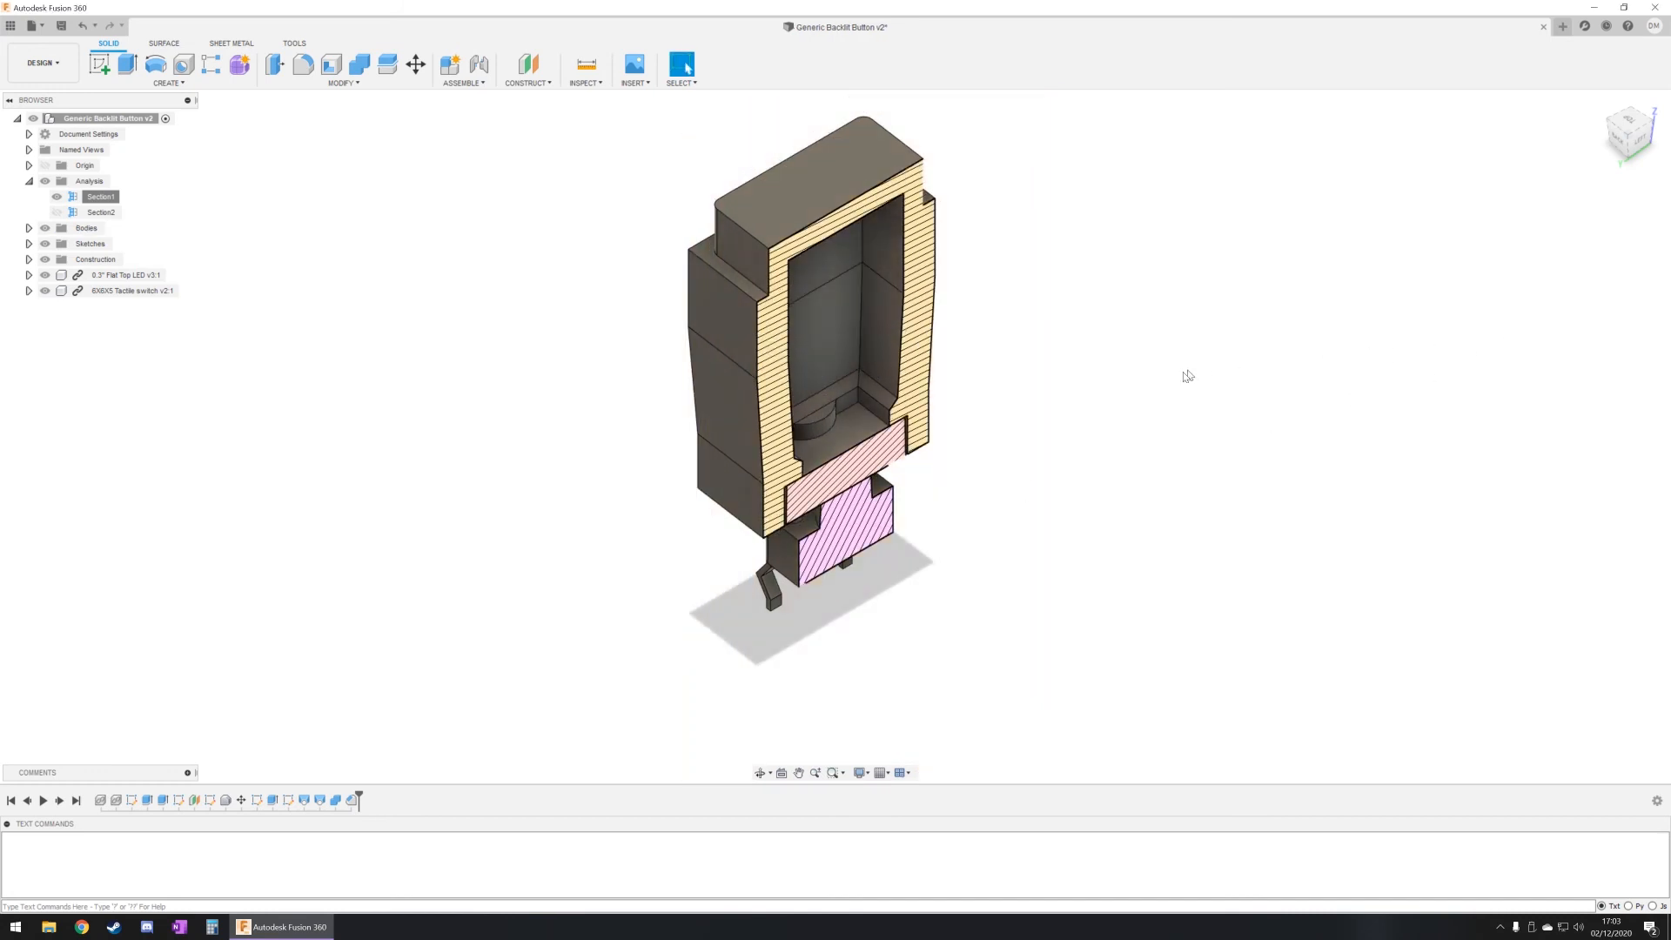